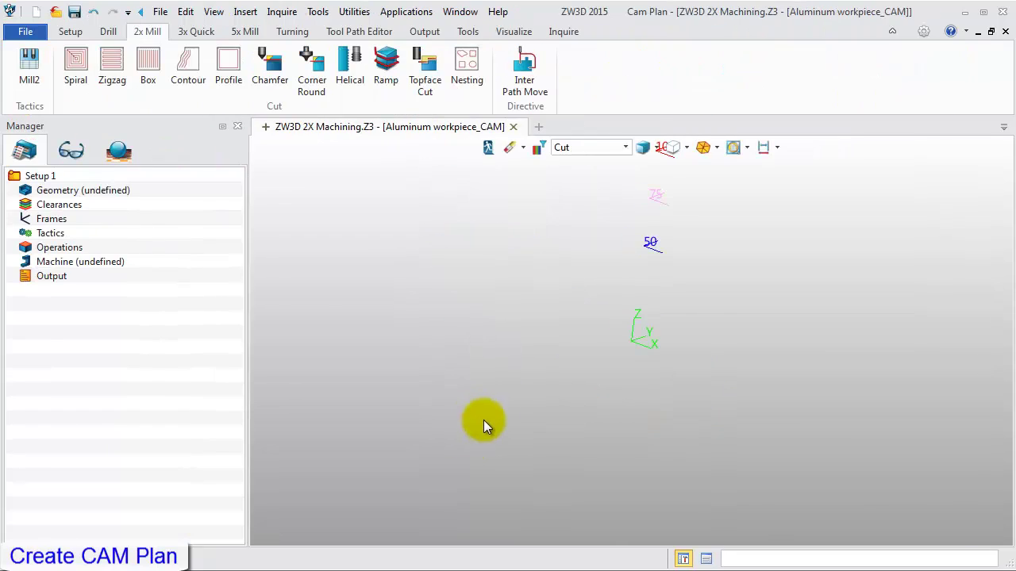
# Step: Start adding box stock around the workpiece, entering a length of 360 with X allowances of +5 and -5
pyautogui.moveTo(487, 389)
pyautogui.mouseDown(button='middle')
pyautogui.moveTo(528, 356)
pyautogui.moveTo(500, 363)
pyautogui.moveTo(504, 390)
pyautogui.mouseUp(button='middle')
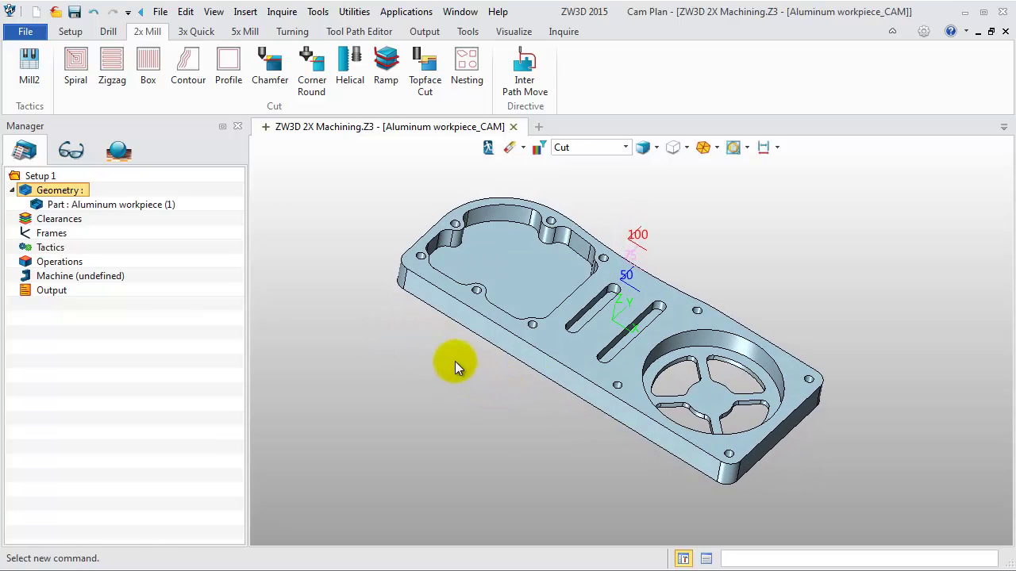
pyautogui.click(77, 32)
pyautogui.click(83, 65)
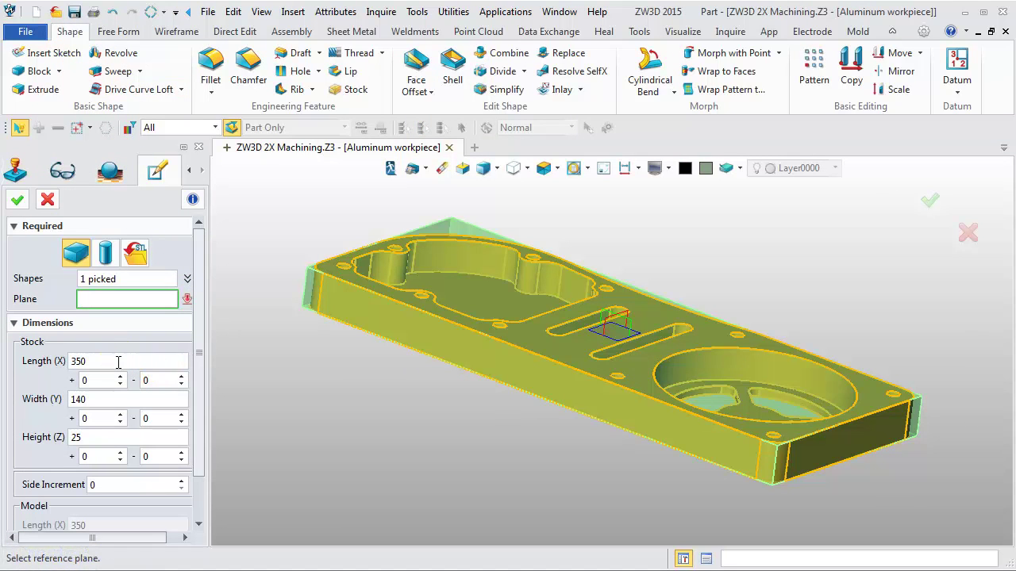
pyautogui.doubleClick(118, 362)
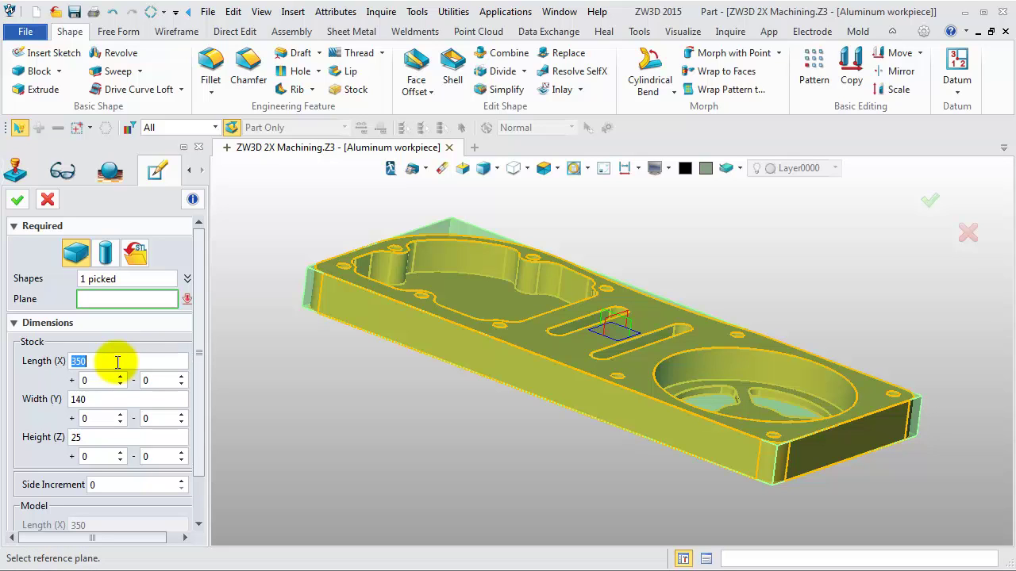
pyautogui.write('360')
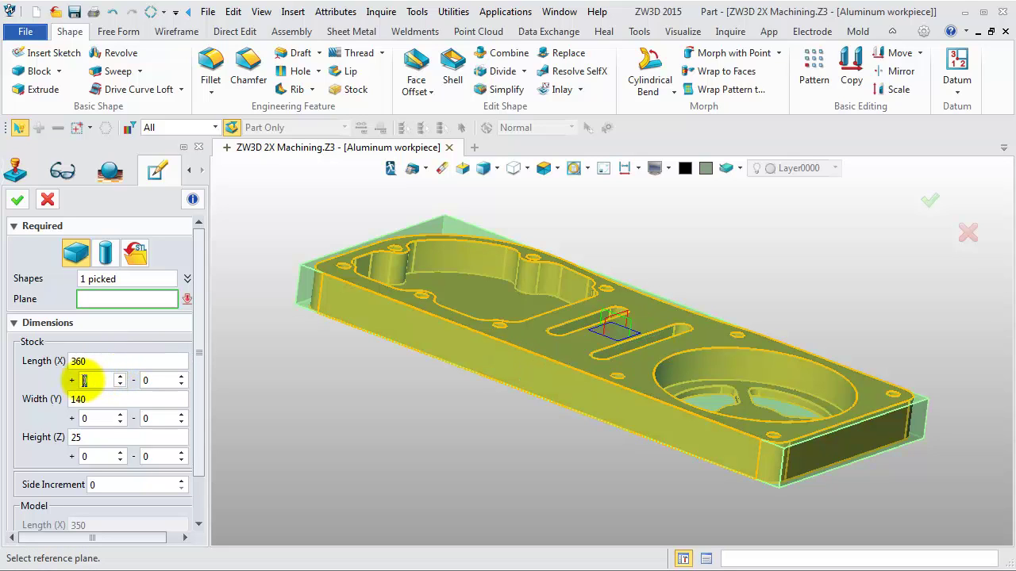
pyautogui.write('5')
pyautogui.doubleClick(150, 380)
pyautogui.write('5')
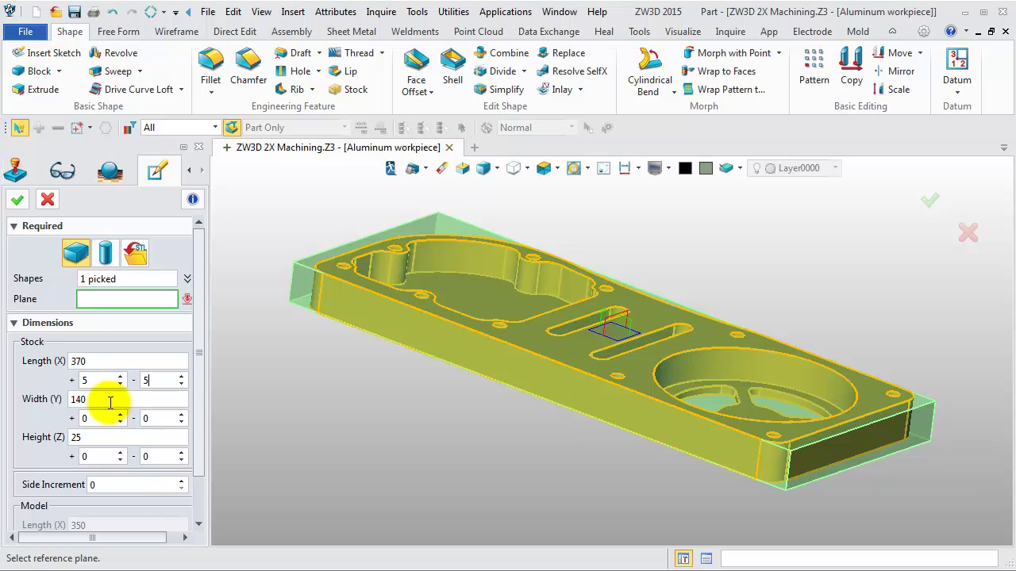
# Step: Enter a stock width of 150 with Y allowances of +5 and -5
pyautogui.doubleClick(76, 400)
pyautogui.write('150')
pyautogui.click(99, 419)
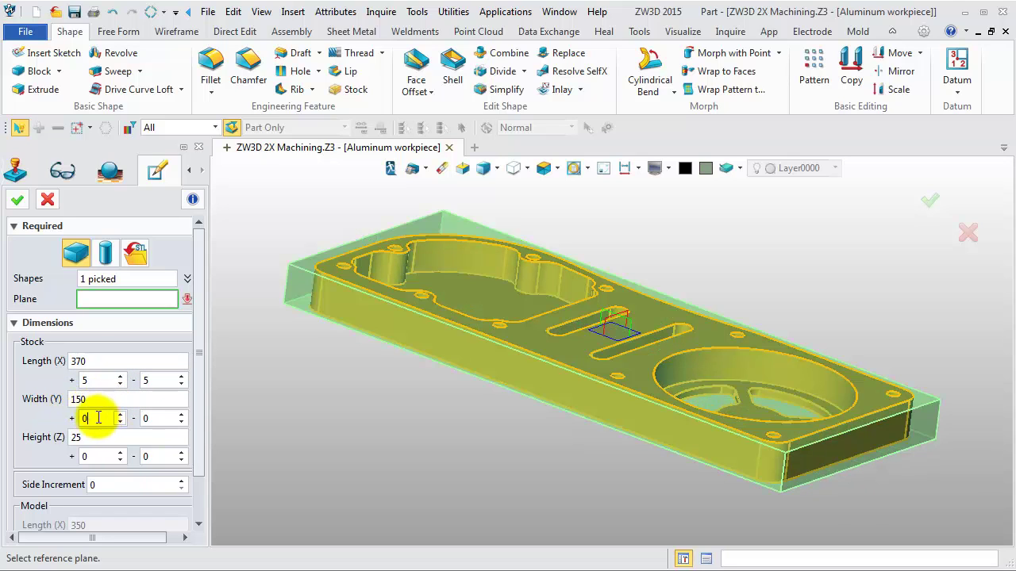
pyautogui.write('5')
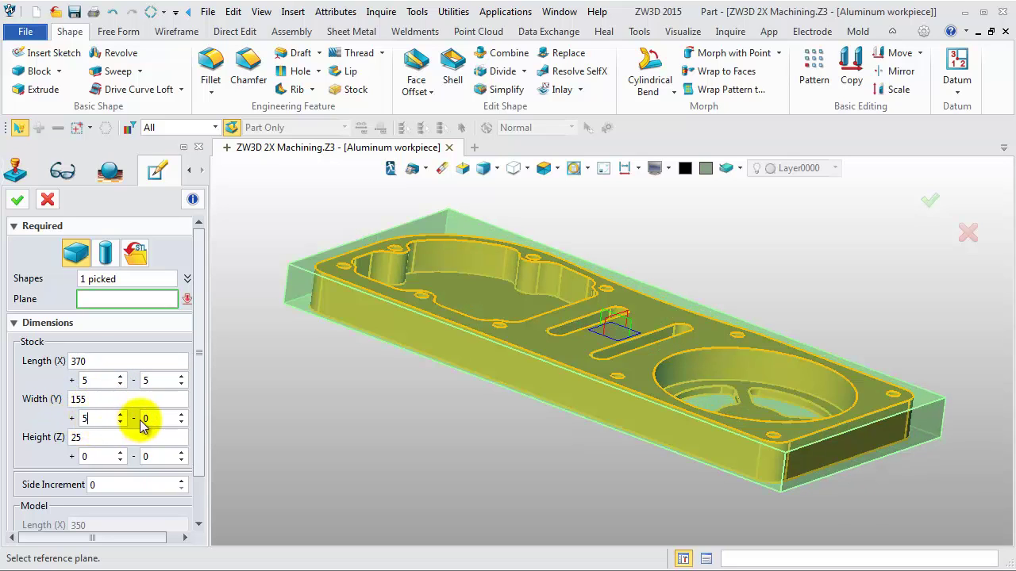
pyautogui.doubleClick(152, 418)
pyautogui.write('5')
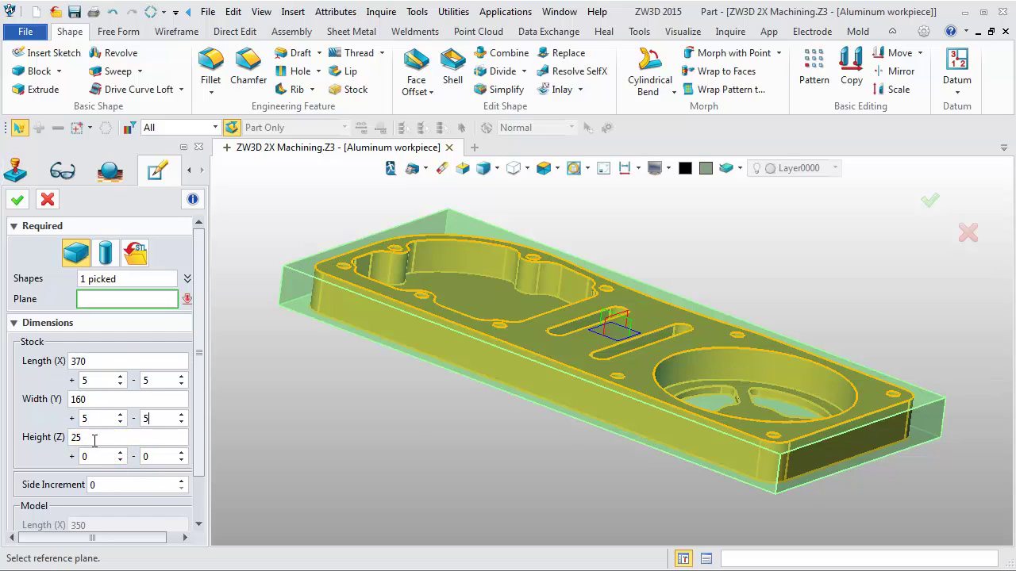
# Step: Enter a stock height of 30 with a positive Z allowance of 5
pyautogui.doubleClick(76, 438)
pyautogui.write('30')
pyautogui.click(99, 464)
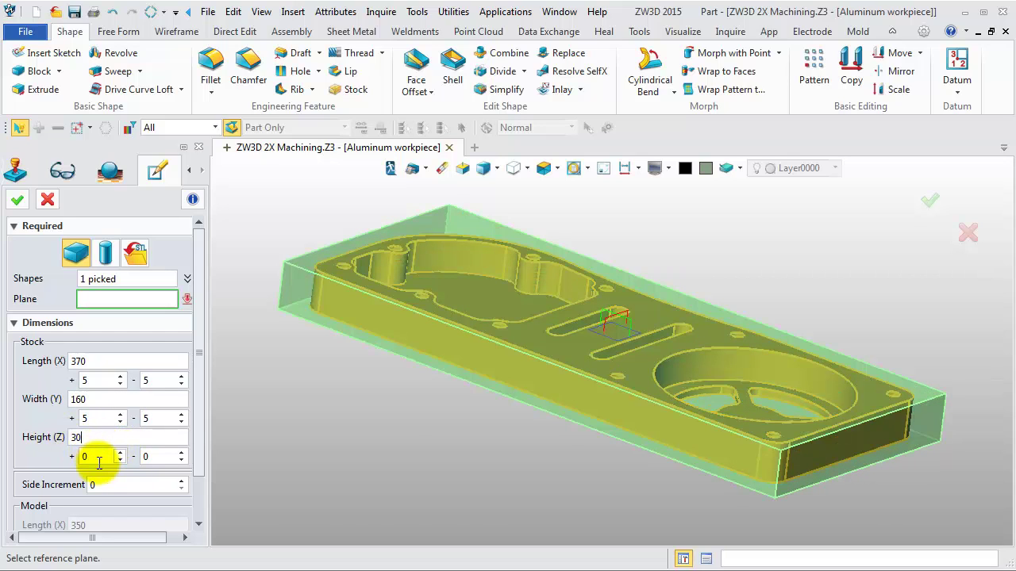
pyautogui.doubleClick(84, 456)
pyautogui.write('5')
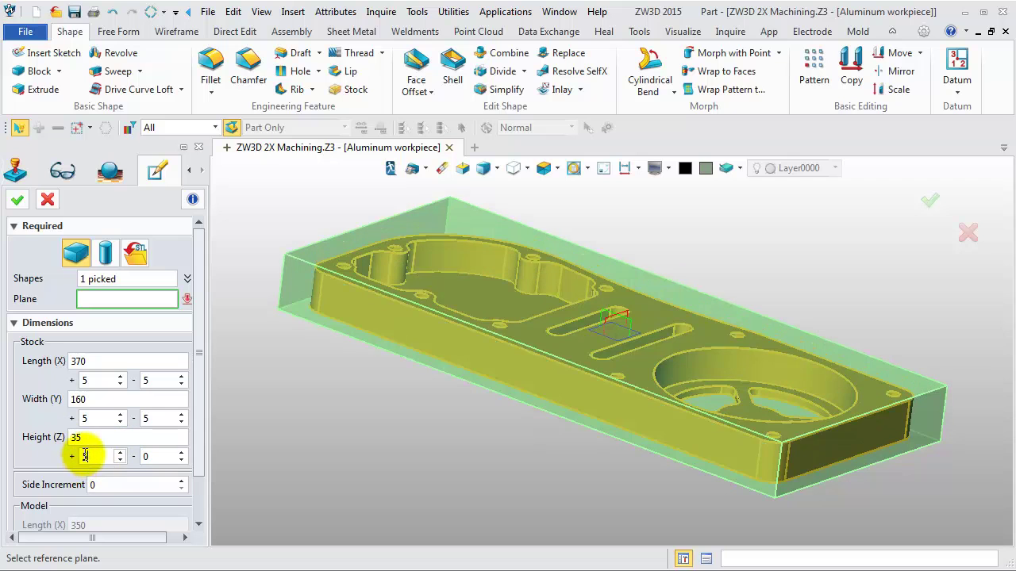
# Step: Create the stock from the entered dimensions and hide it in the CAM plan
pyautogui.moveTo(332, 395)
pyautogui.mouseDown(button='middle')
pyautogui.moveTo(385, 378)
pyautogui.moveTo(399, 389)
pyautogui.moveTo(331, 401)
pyautogui.mouseUp(button='middle')
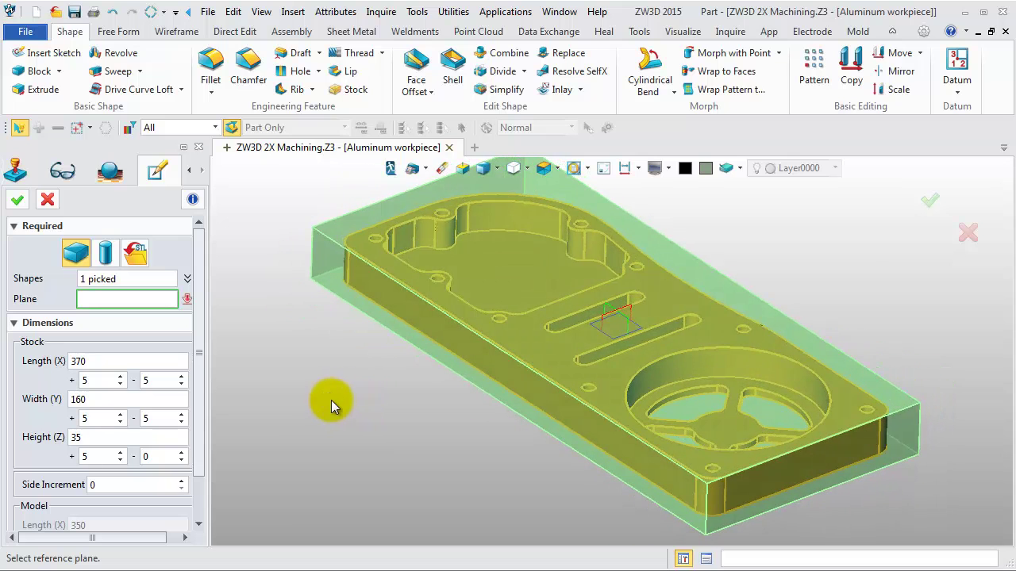
pyautogui.scroll(-5, 331, 399)
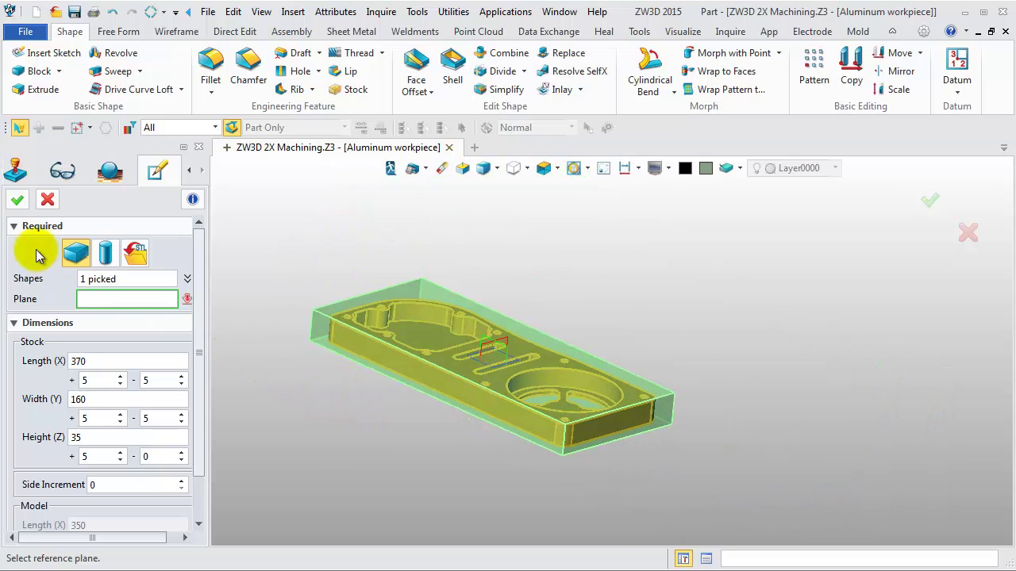
pyautogui.click(16, 201)
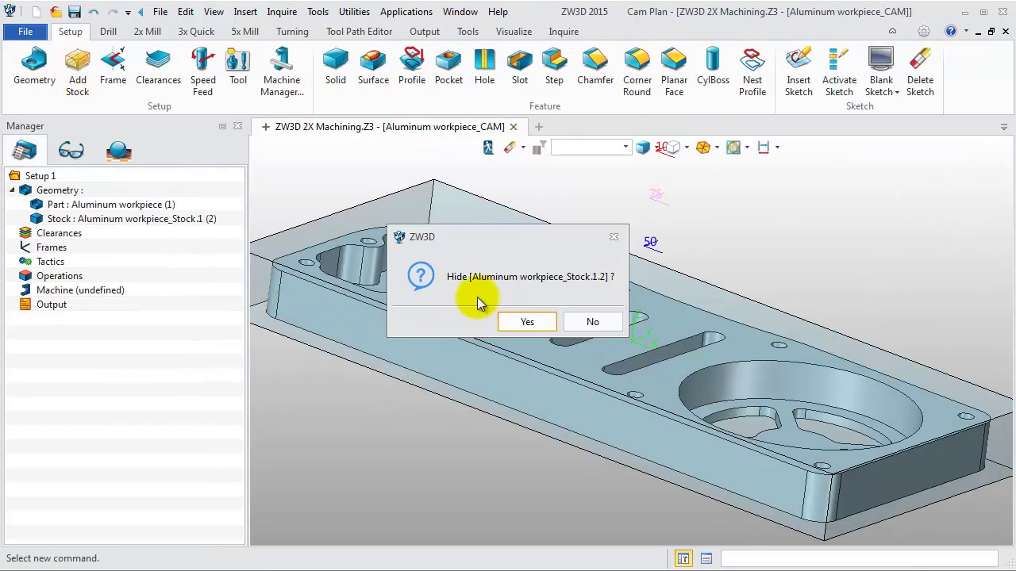
pyautogui.click(525, 321)
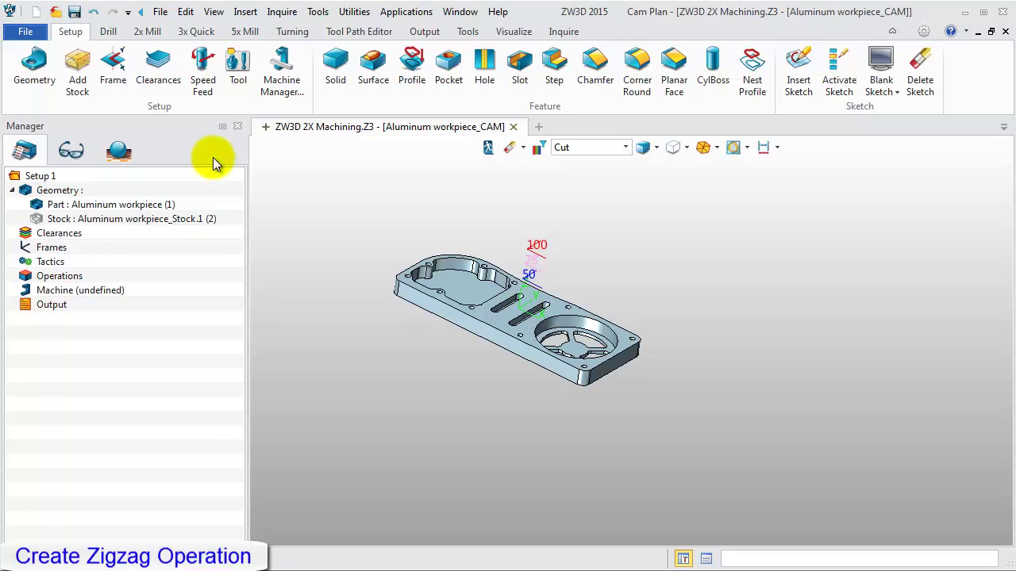
# Step: Create a 2x Mill Zigzag operation and start a new profile feature for it
pyautogui.click(140, 31)
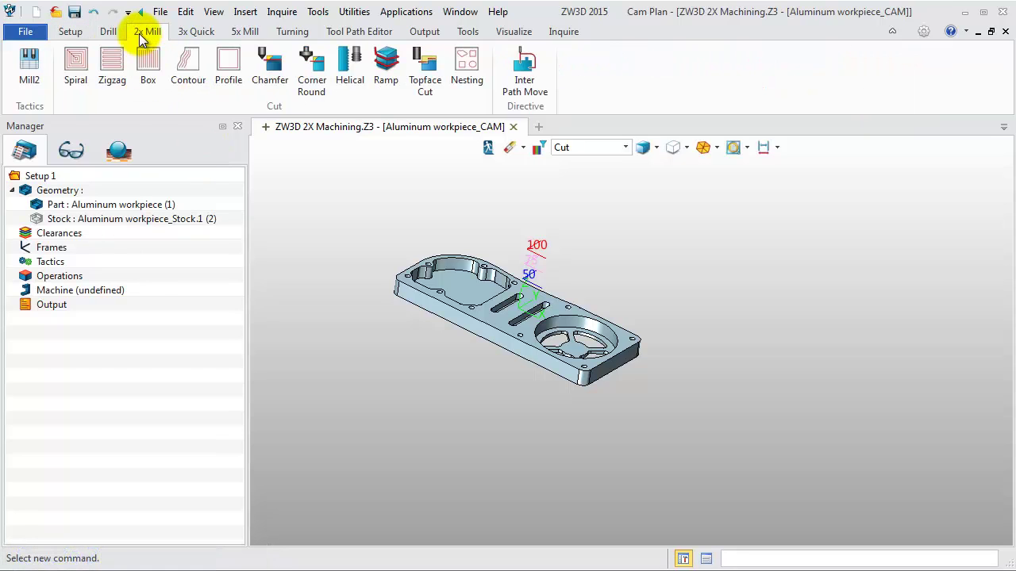
pyautogui.click(113, 67)
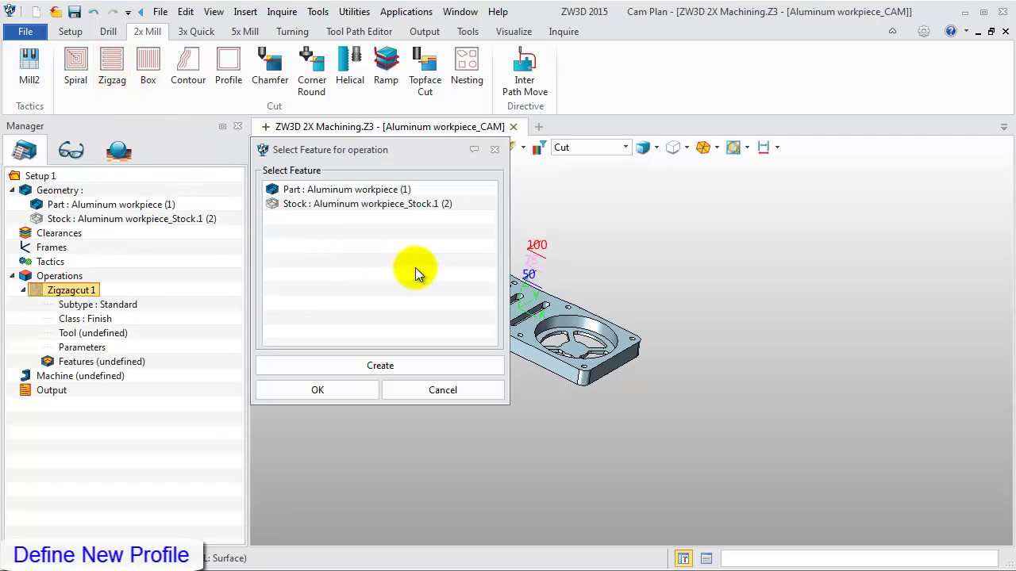
pyautogui.click(354, 368)
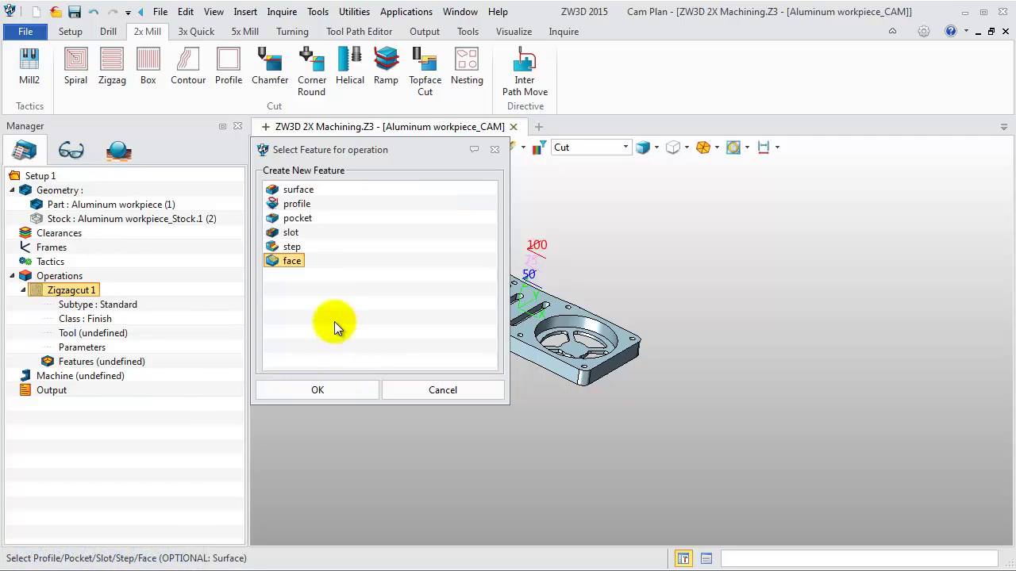
pyautogui.click(302, 206)
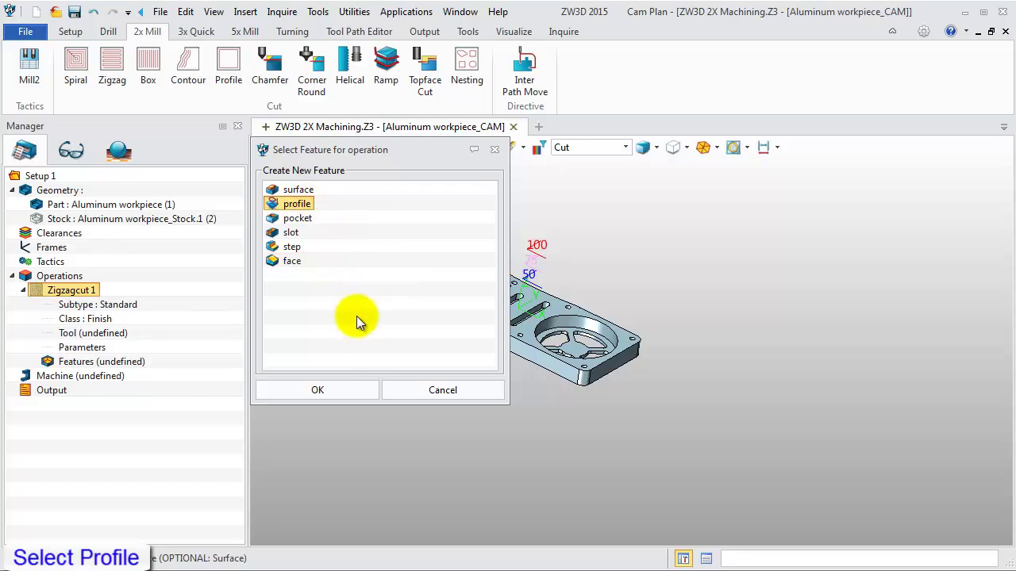
pyautogui.click(317, 390)
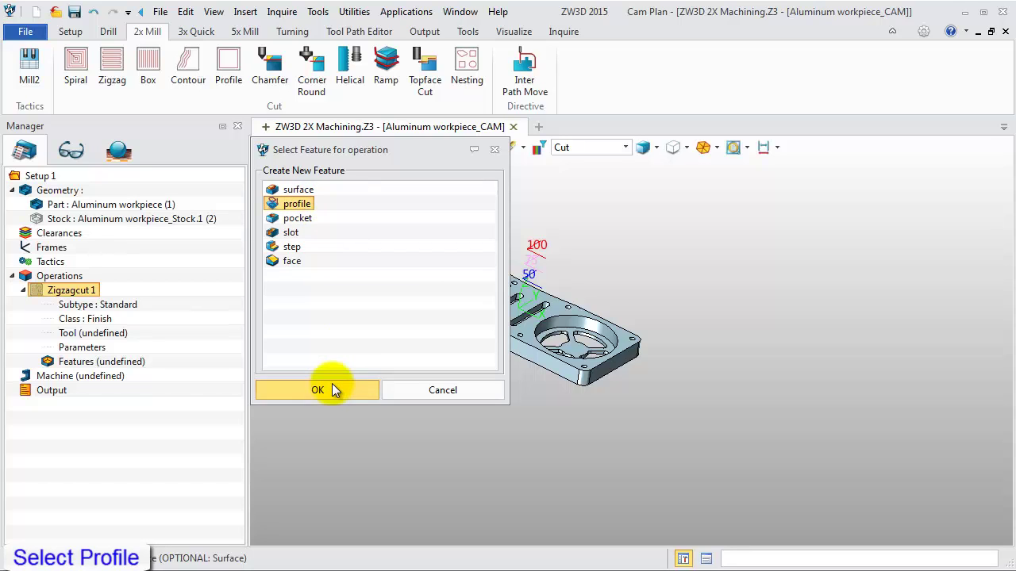
# Step: Pick the whole chain of outer edges around the workpiece's top face as the profile and accept the default feature attributes
pyautogui.click(449, 290)
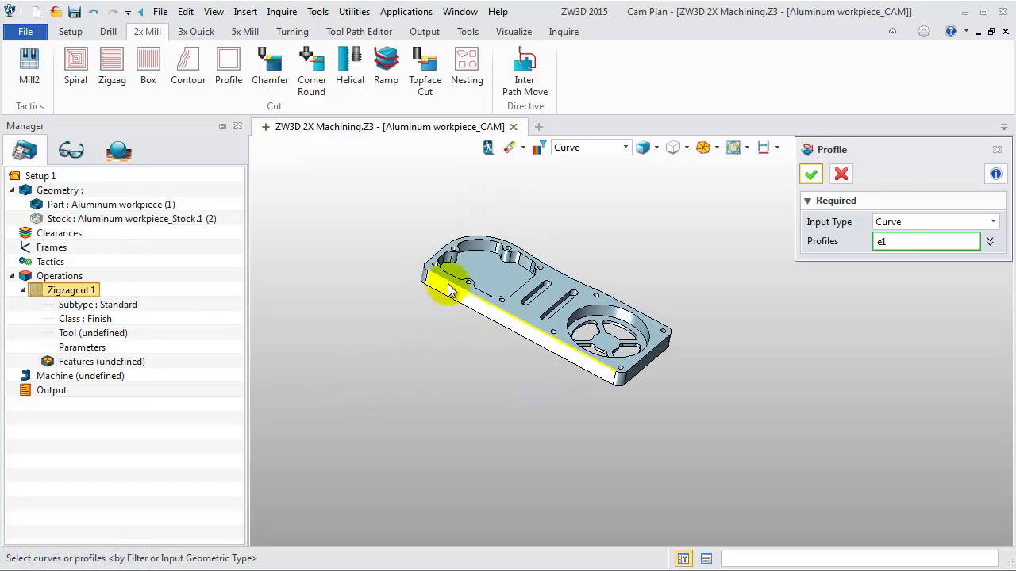
pyautogui.keyDown('shift'); pyautogui.click(449, 292); pyautogui.keyUp('shift')
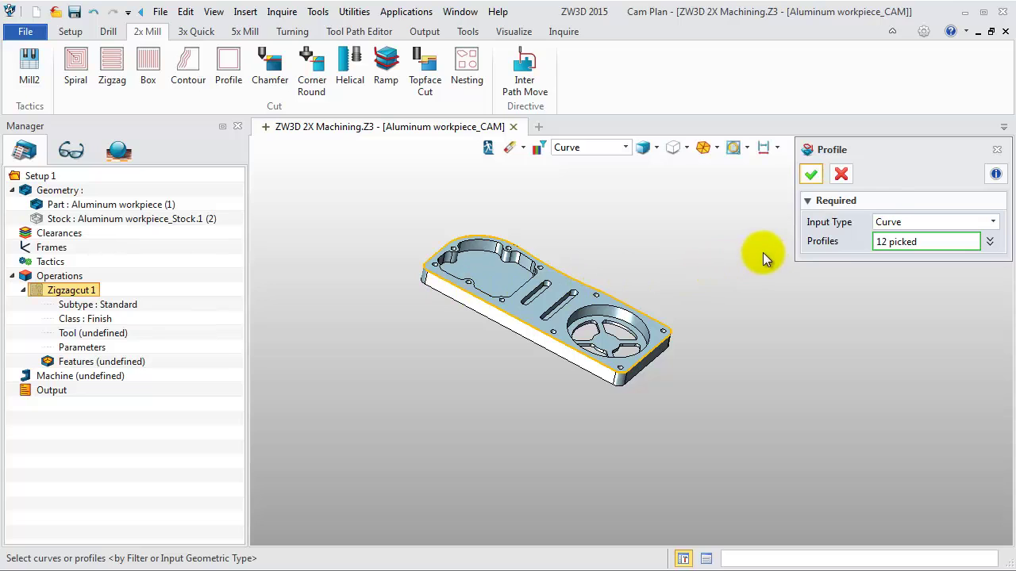
pyautogui.click(810, 176)
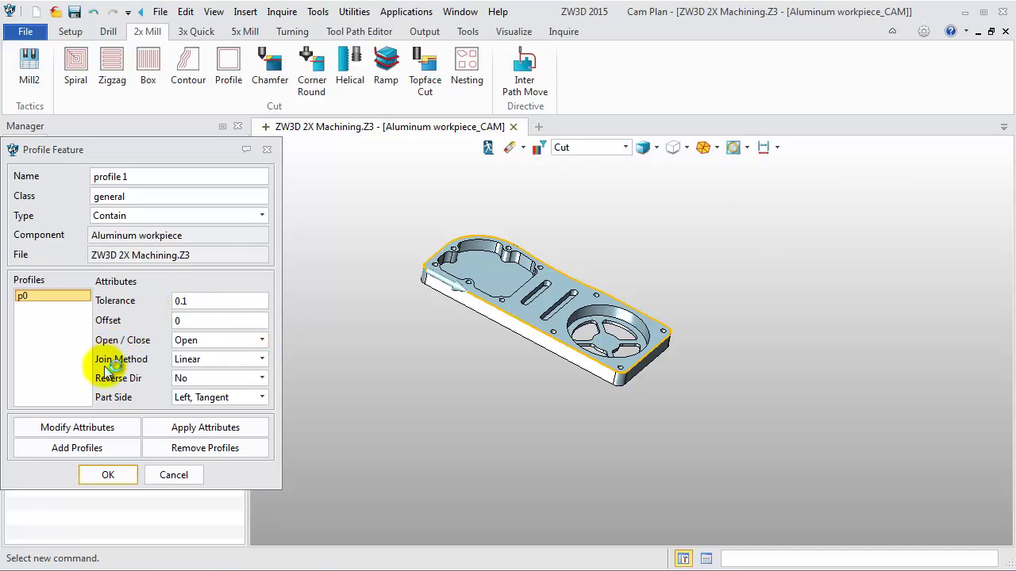
pyautogui.click(108, 472)
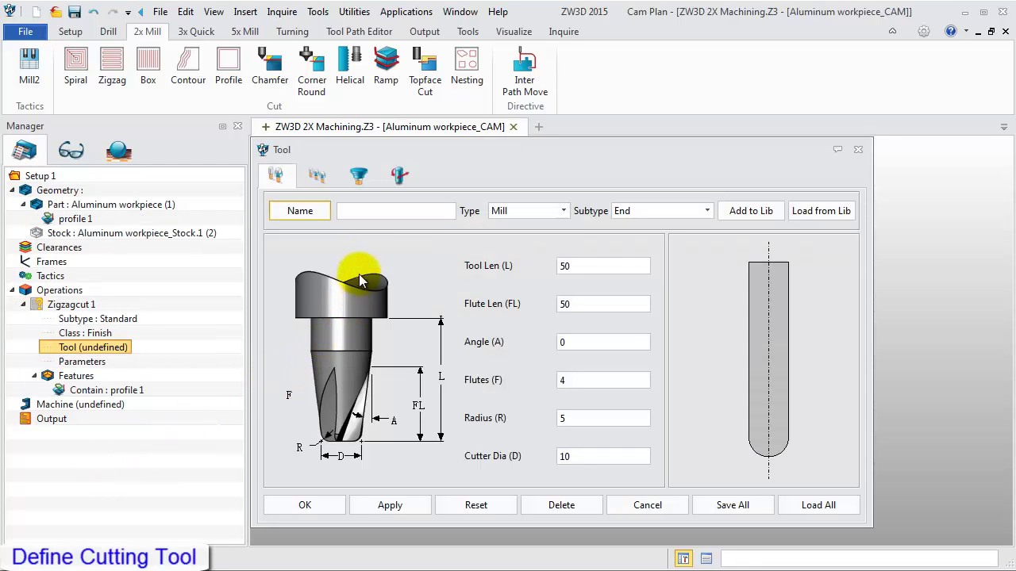
# Step: Define an end mill named D20 with radius 0 and cutter diameter 20, and calculate the zigzag tool path
pyautogui.click(352, 219)
pyautogui.write('D')
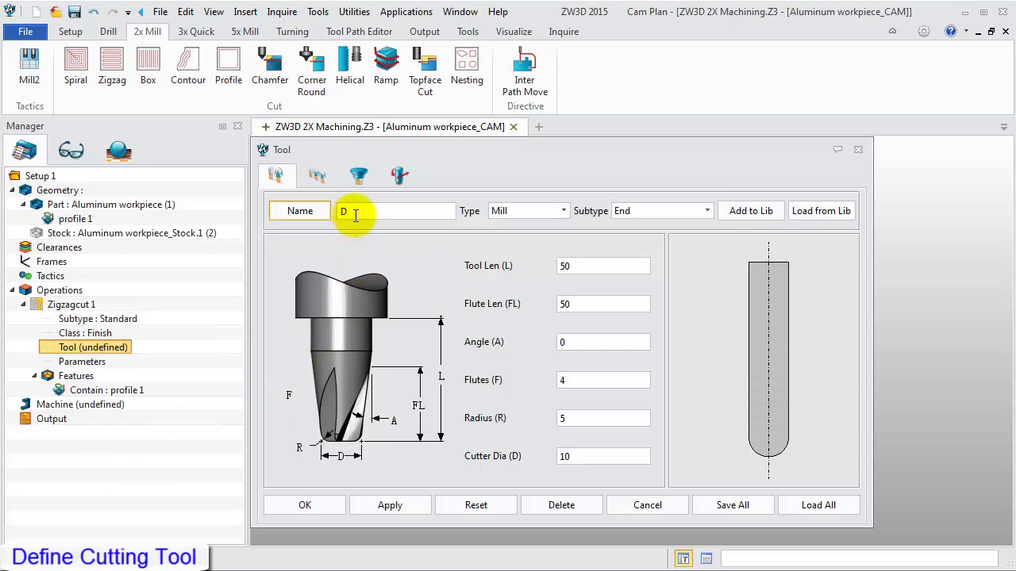
pyautogui.write('20')
pyautogui.doubleClick(561, 420)
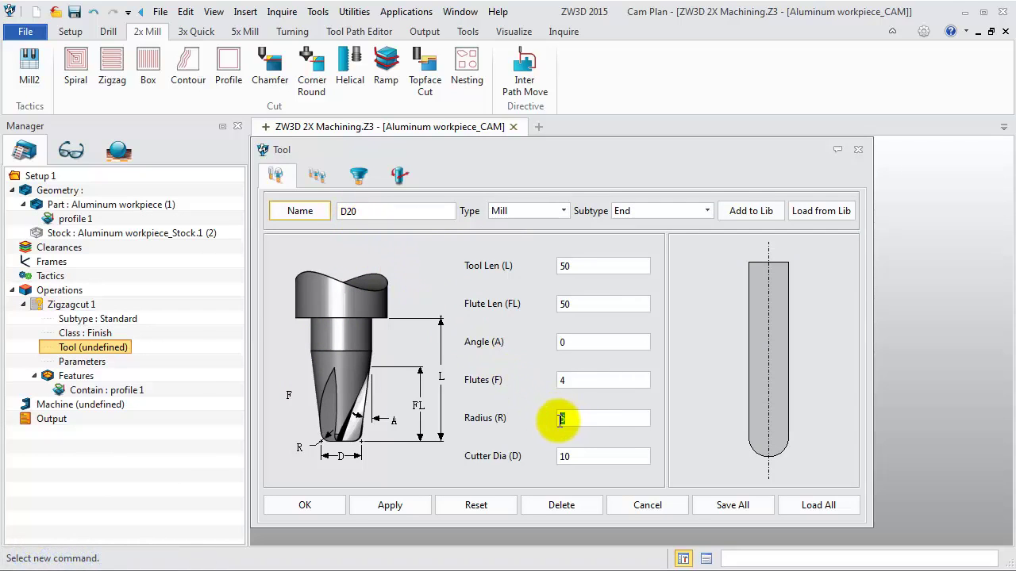
pyautogui.write('0')
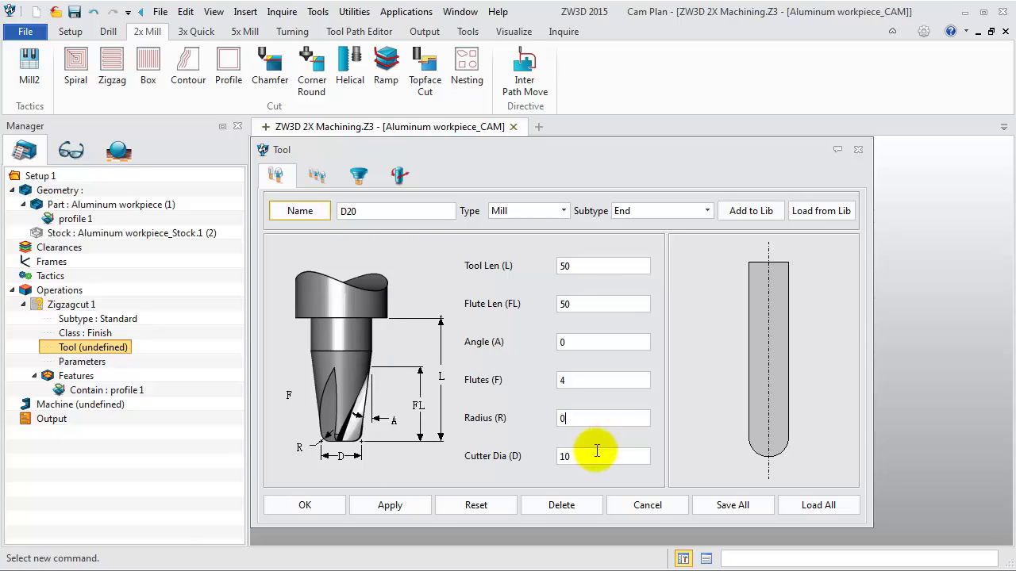
pyautogui.doubleClick(565, 457)
pyautogui.write('20')
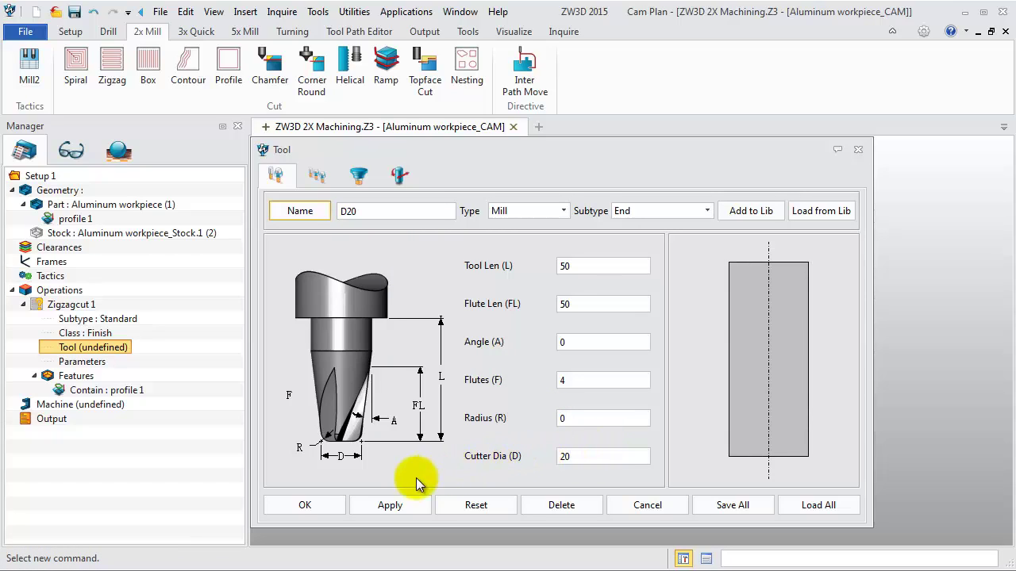
pyautogui.click(383, 505)
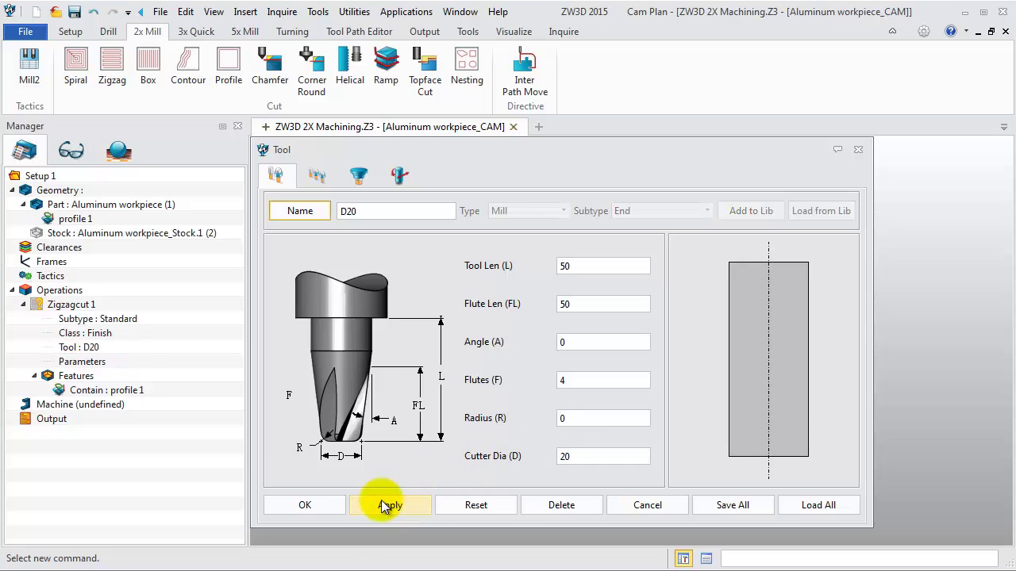
pyautogui.click(329, 507)
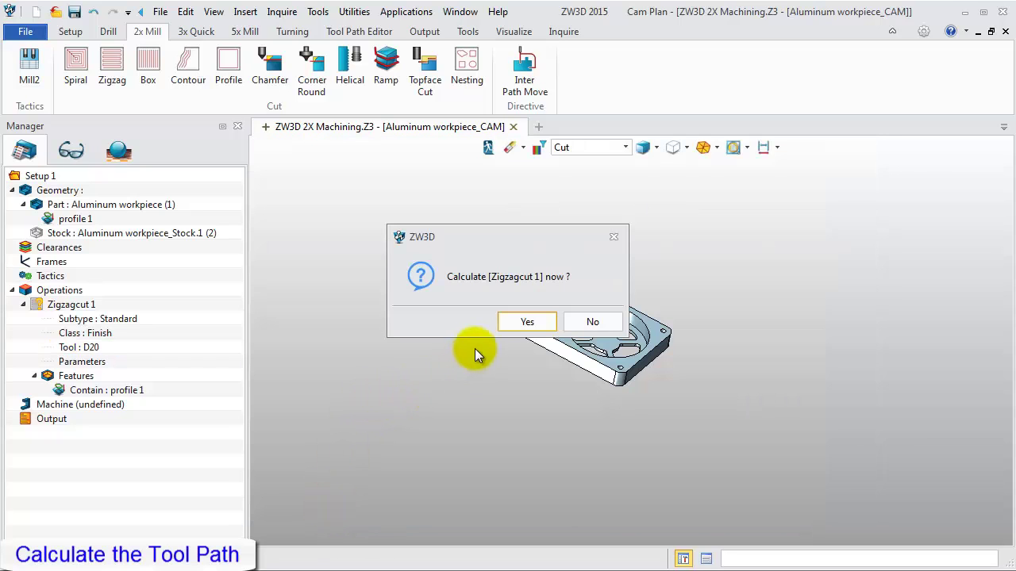
pyautogui.click(526, 321)
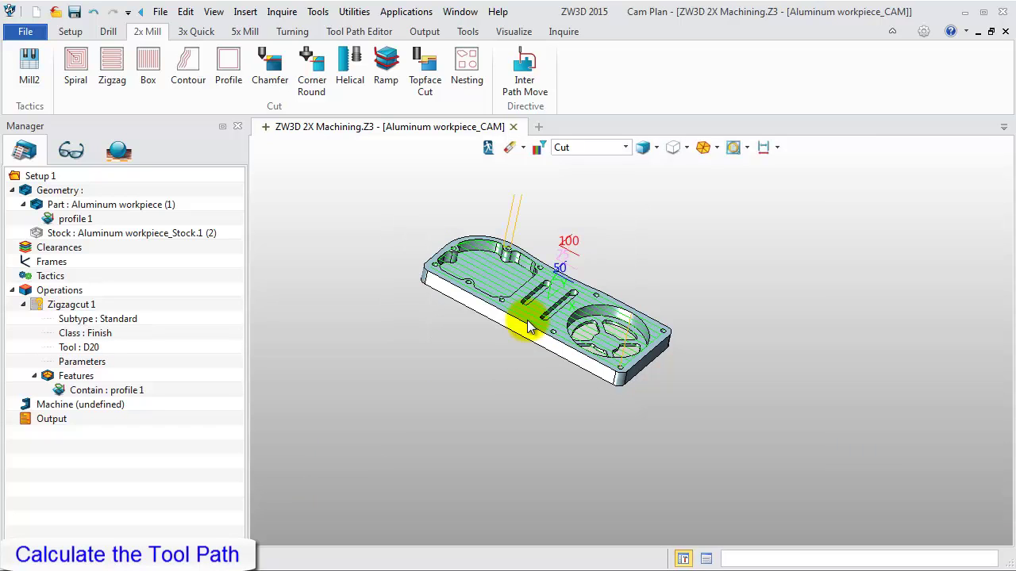
pyautogui.moveTo(518, 356); pyautogui.dragTo(492, 402, button='middle')
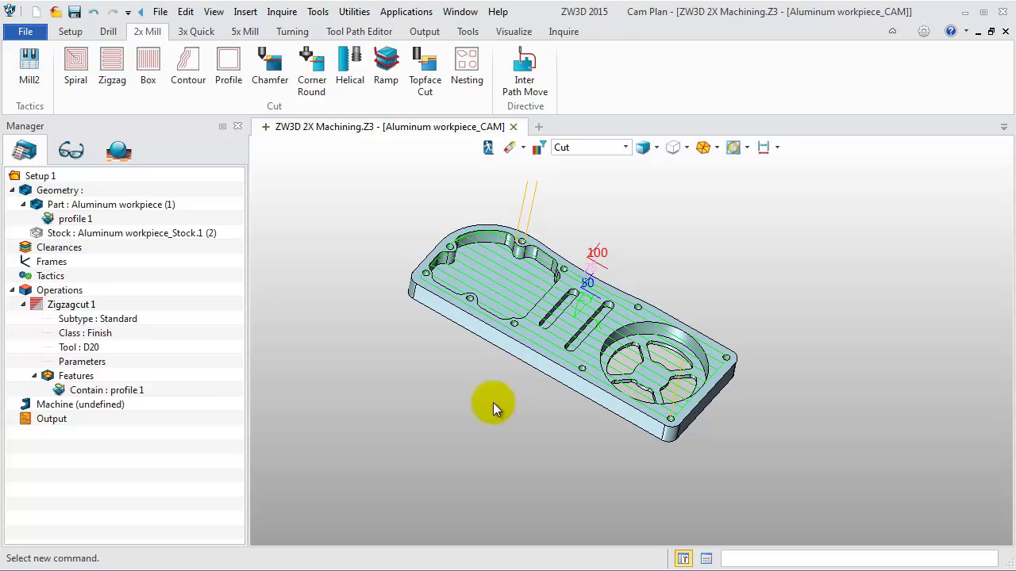
# Step: Set the zigzag operation's limiting tool location to Past Boundary
pyautogui.doubleClick(99, 365)
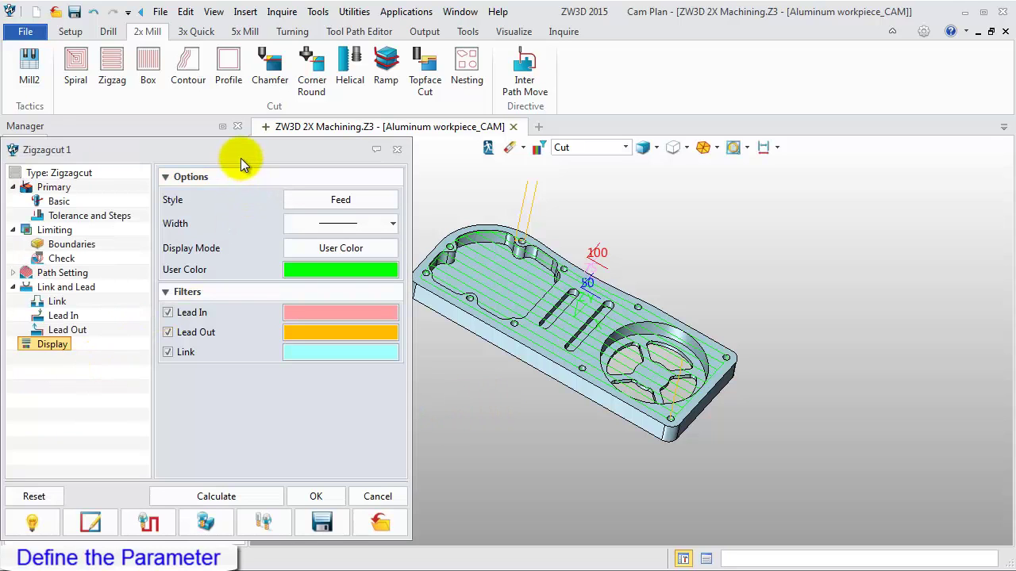
pyautogui.moveTo(241, 158); pyautogui.dragTo(249, 143)
pyautogui.click(62, 215)
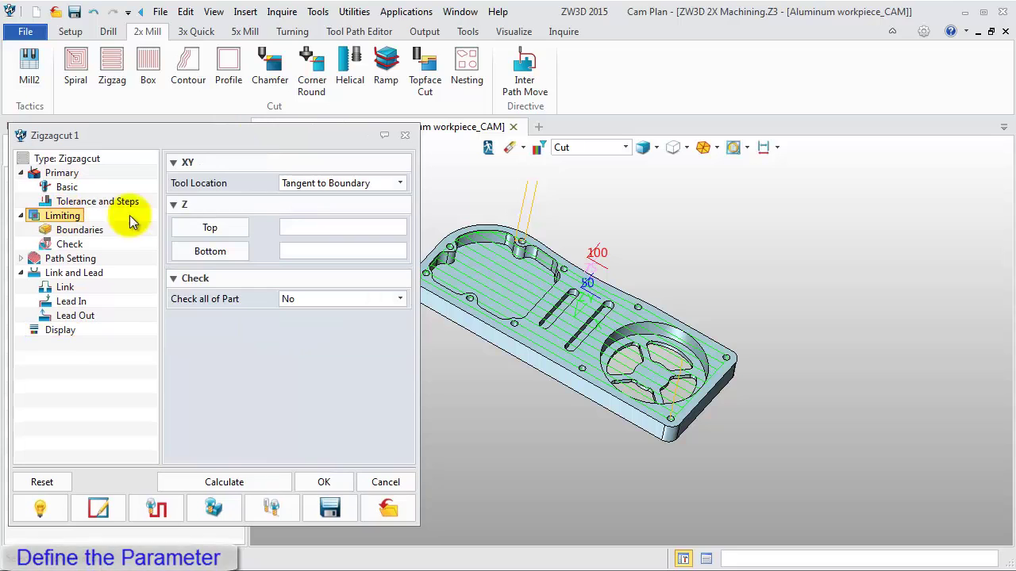
pyautogui.click(322, 183)
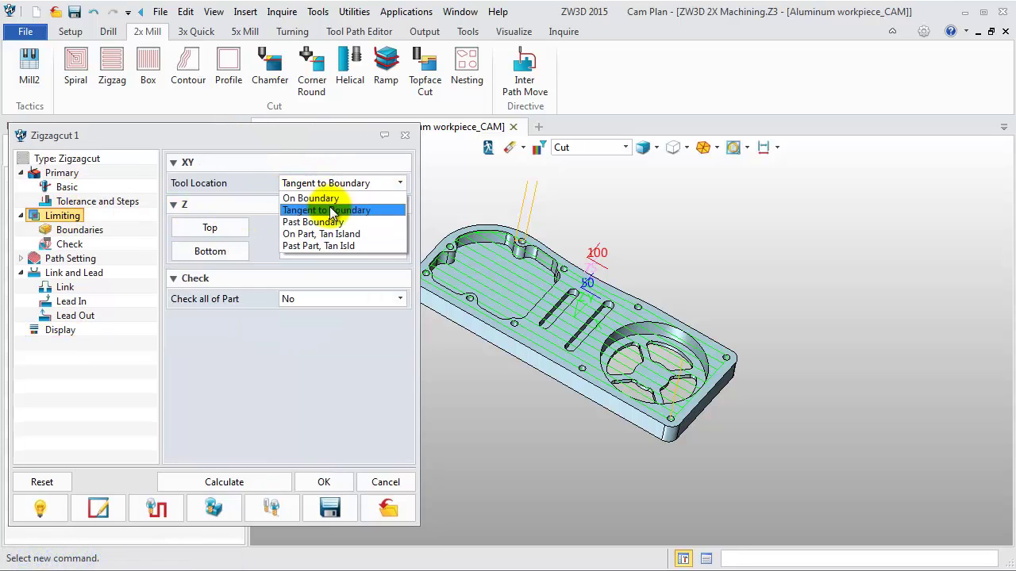
pyautogui.click(331, 222)
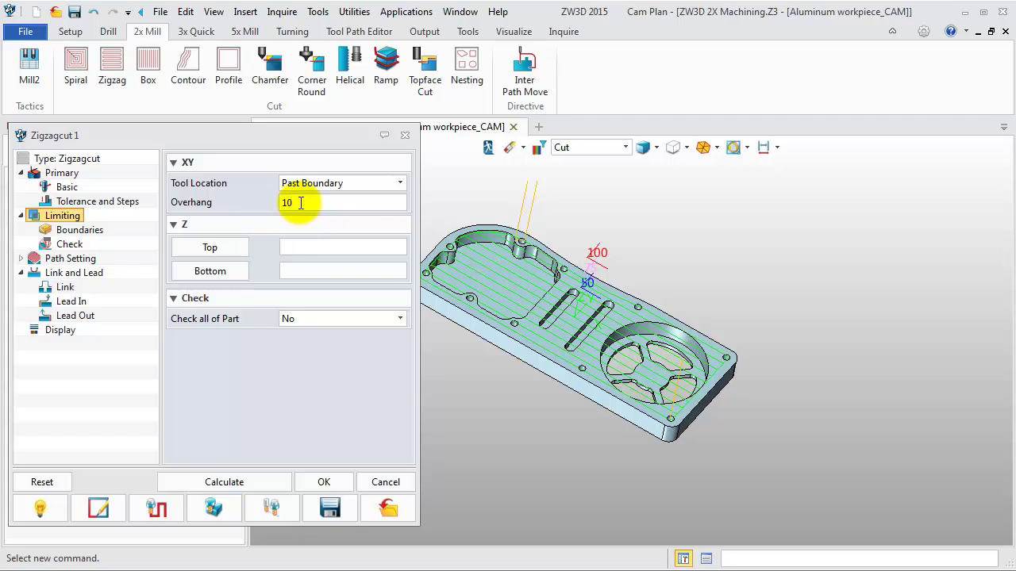
# Step: Recalculate the zigzag tool path with the Past Boundary setting and accept the operation's parameters
pyautogui.click(224, 480)
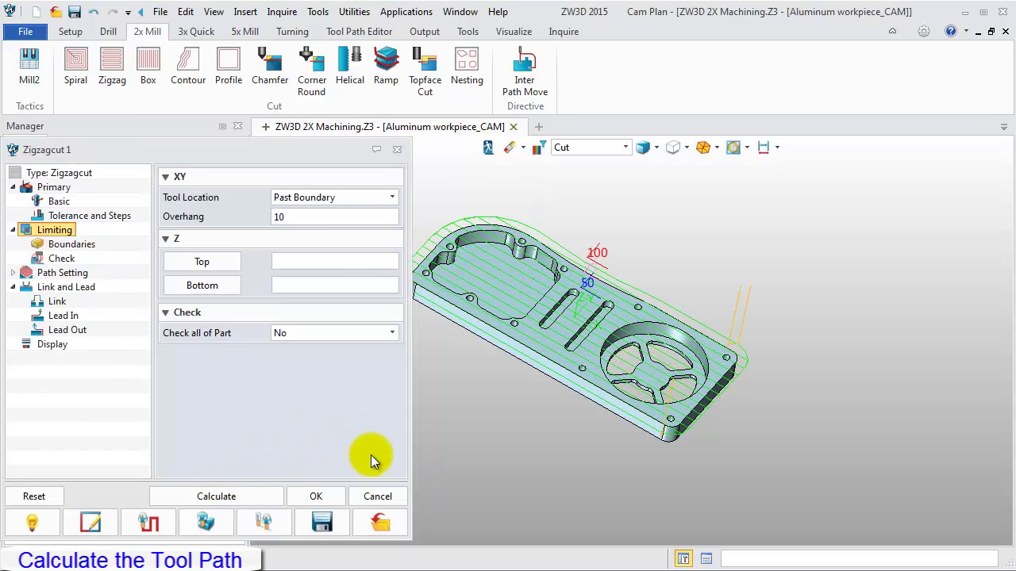
pyautogui.click(320, 496)
pyautogui.moveTo(424, 355)
pyautogui.mouseDown(button='middle')
pyautogui.moveTo(404, 356)
pyautogui.moveTo(412, 376)
pyautogui.moveTo(413, 346)
pyautogui.moveTo(418, 354)
pyautogui.mouseUp(button='middle')
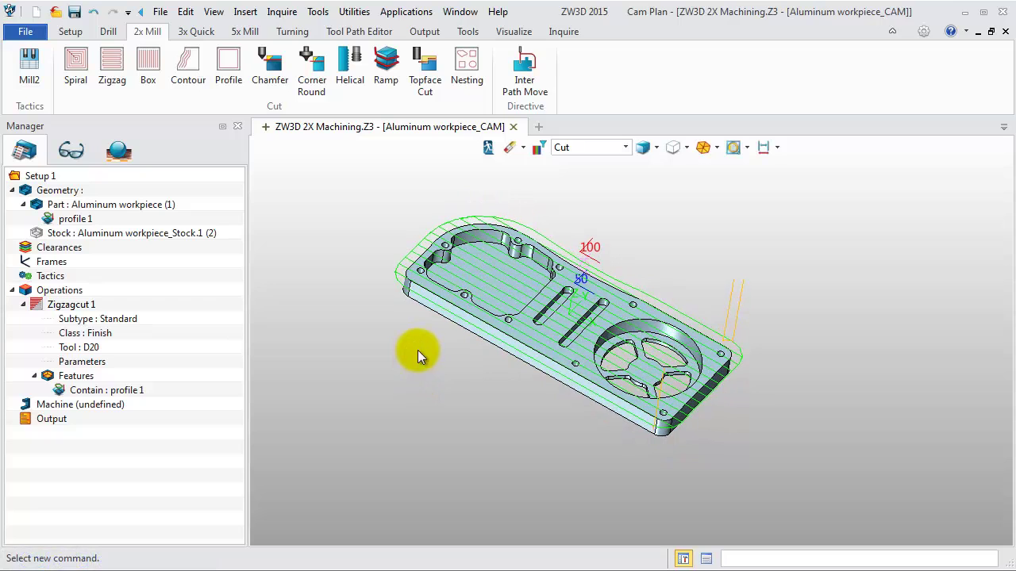
# Step: Hide the zigzag tool path and collapse the zigzag operation and geometry branches in the plan tree
pyautogui.click(41, 306)
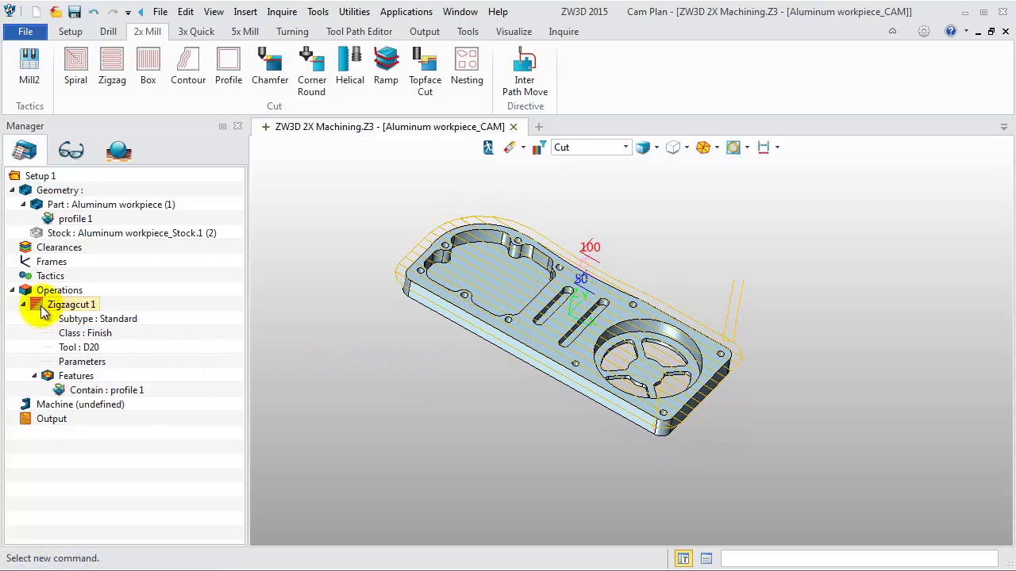
pyautogui.click(23, 305)
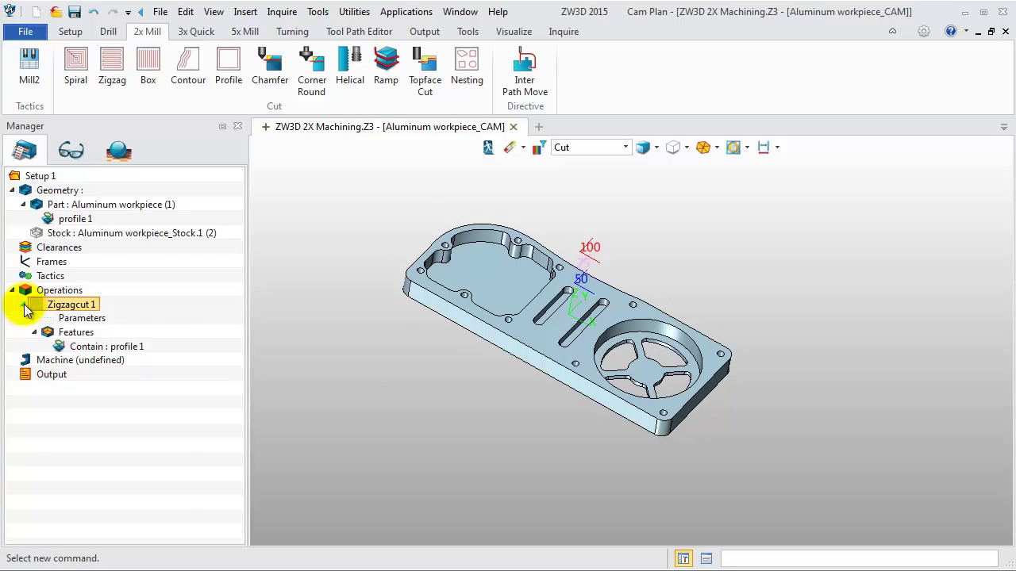
pyautogui.click(11, 190)
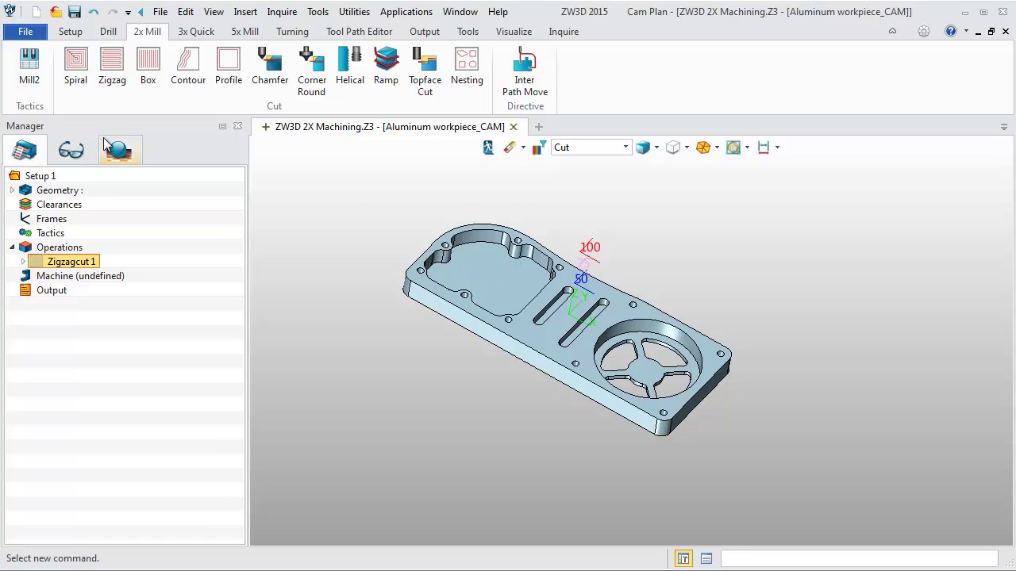
# Step: Create a 2x Mill Spiral operation and start a new profile feature for it
pyautogui.click(88, 83)
pyautogui.click(86, 78)
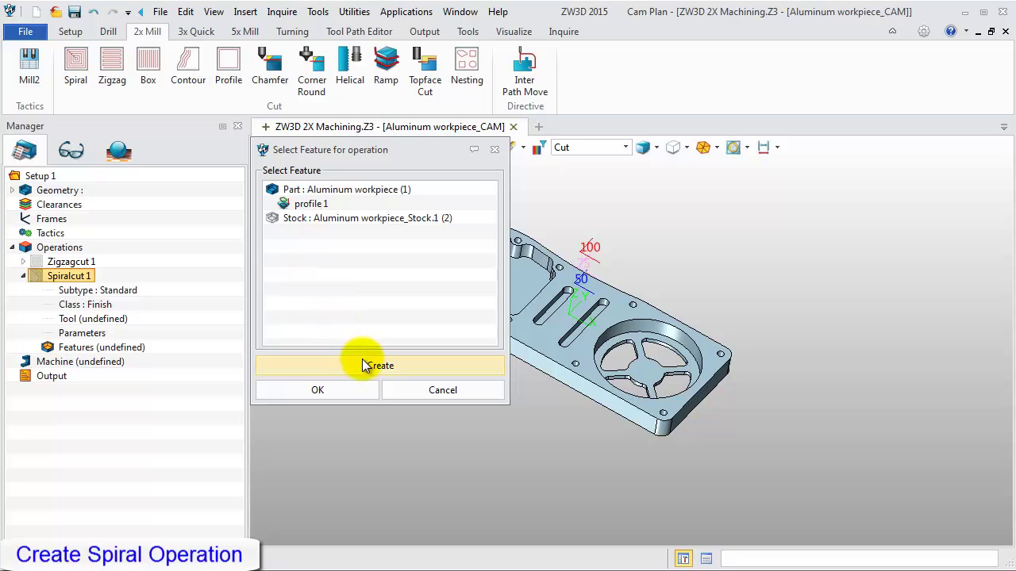
pyautogui.click(365, 365)
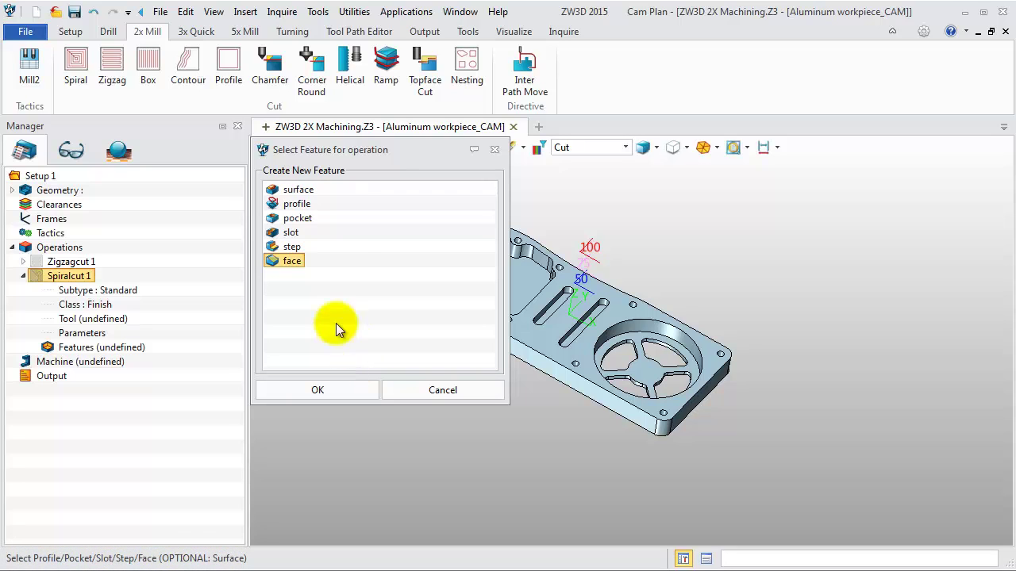
pyautogui.click(300, 206)
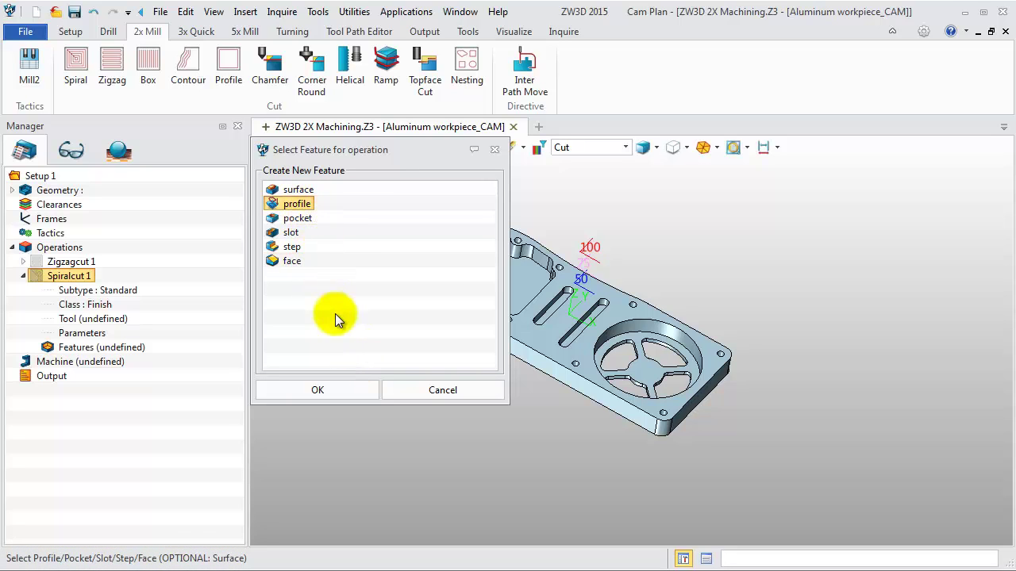
pyautogui.click(336, 386)
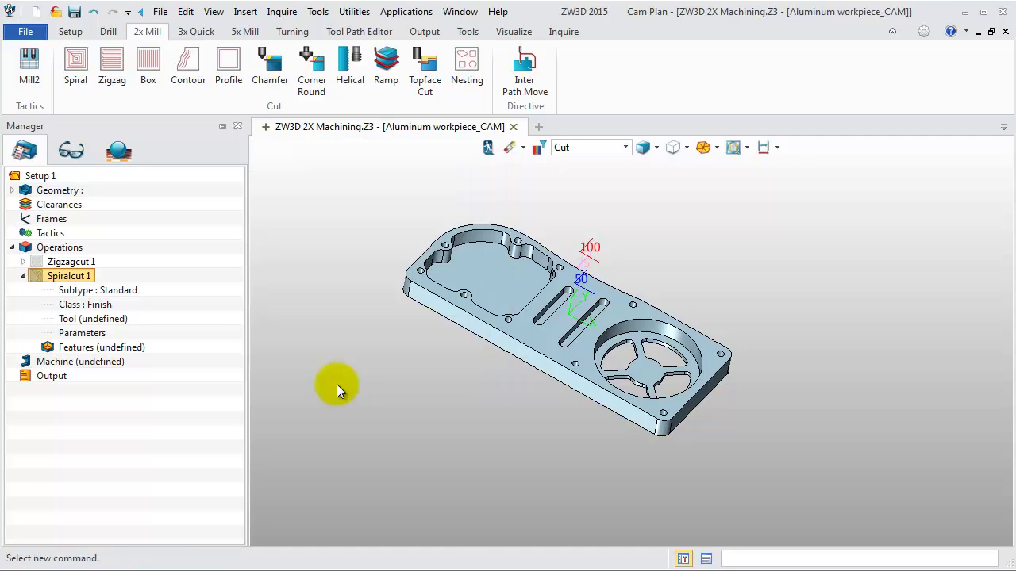
# Step: Pick the upper edge chain of the large irregular pocket and the circular recess's upper edge as profiles, accepting the default feature attributes
pyautogui.click(432, 256)
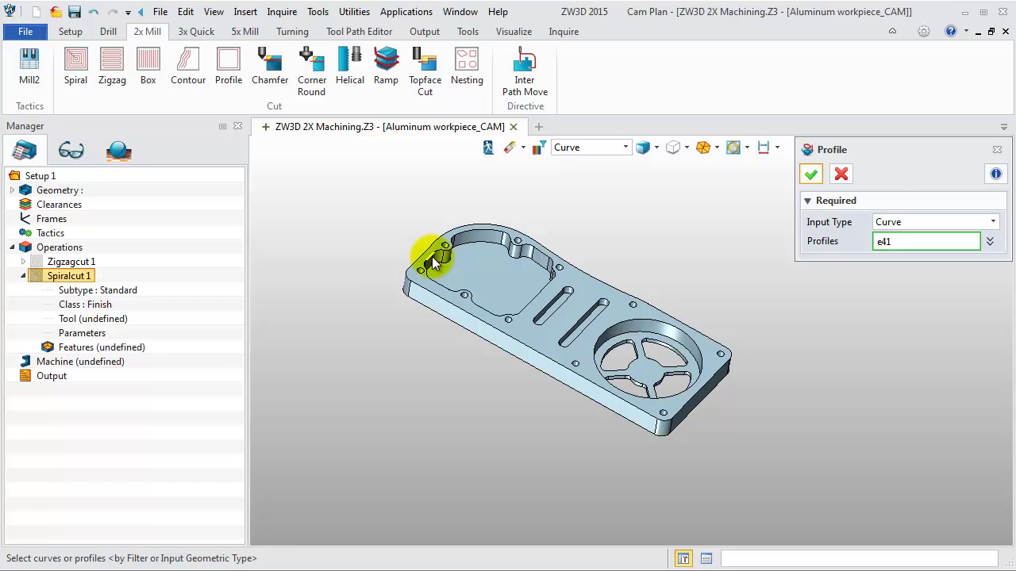
pyautogui.click(432, 256)
pyautogui.click(607, 335)
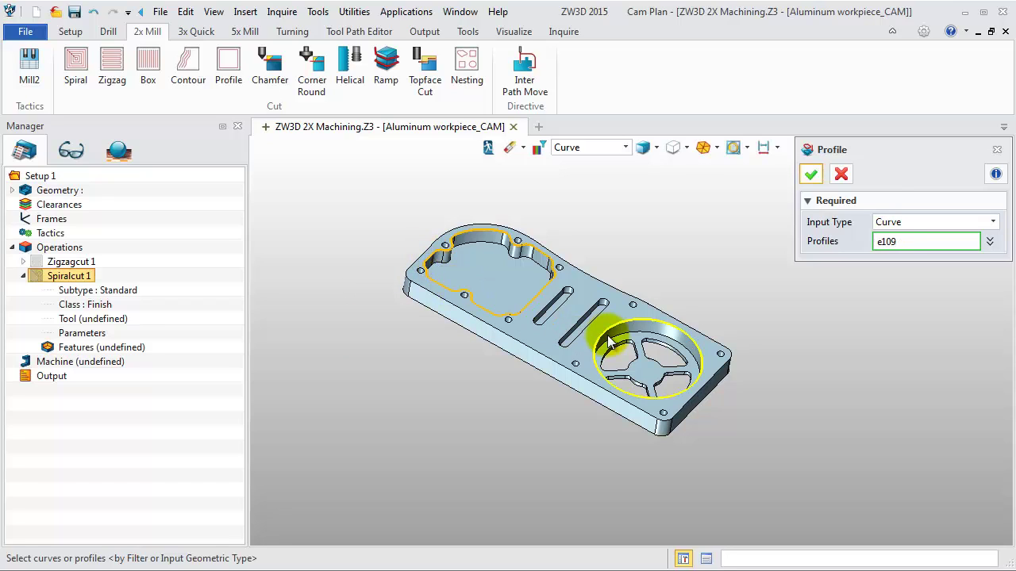
pyautogui.click(607, 335)
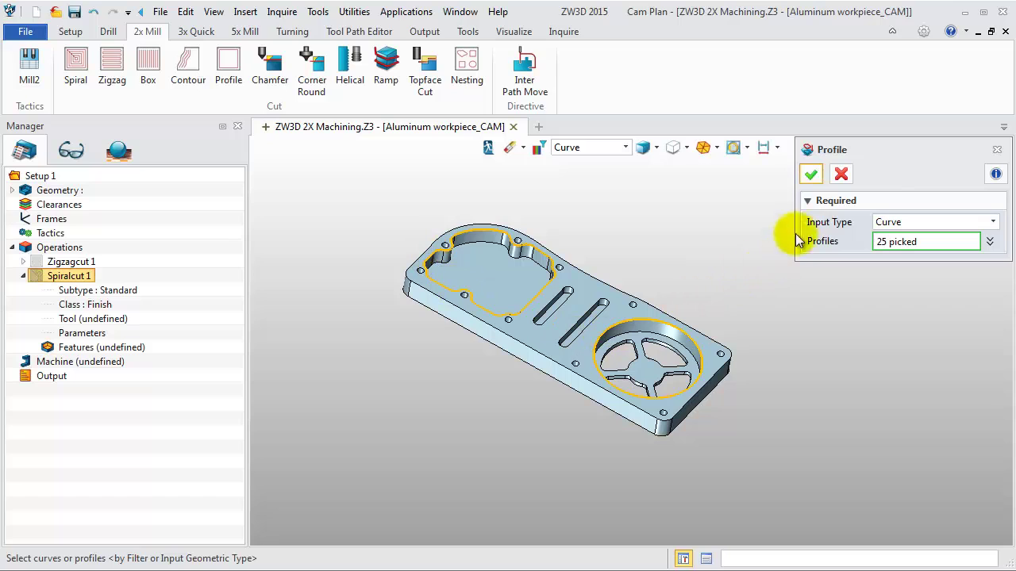
pyautogui.click(811, 175)
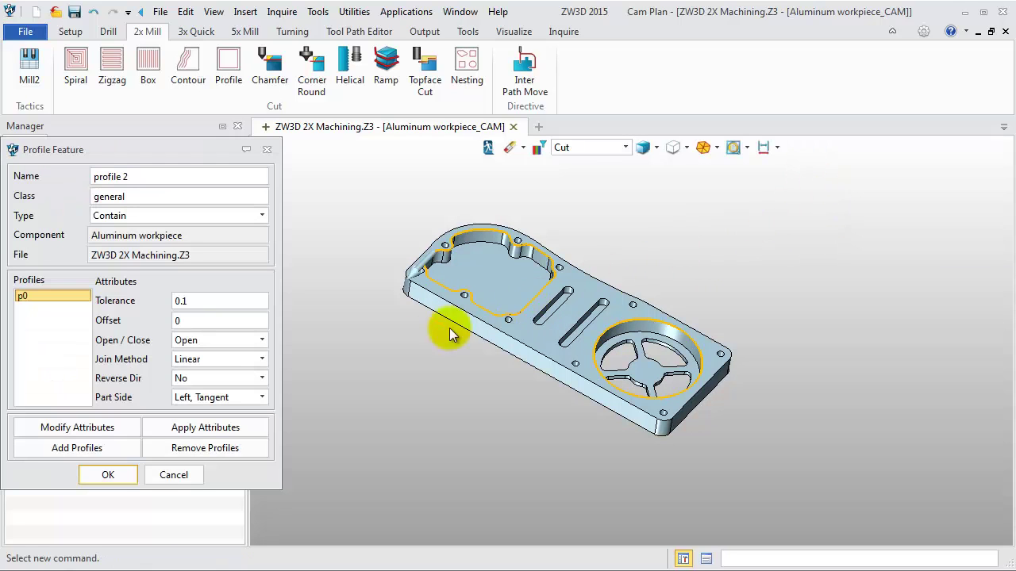
pyautogui.click(109, 474)
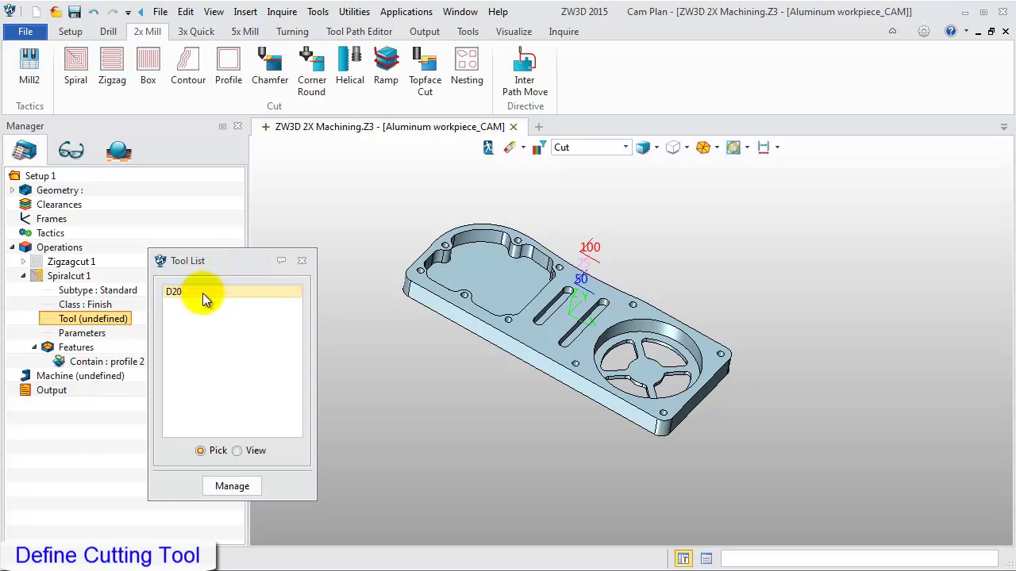
# Step: Assign the D20 tool to the spiral operation without calculating, and set its stepover to 35 % Tool Dia and stepdown to 5
pyautogui.doubleClick(200, 293)
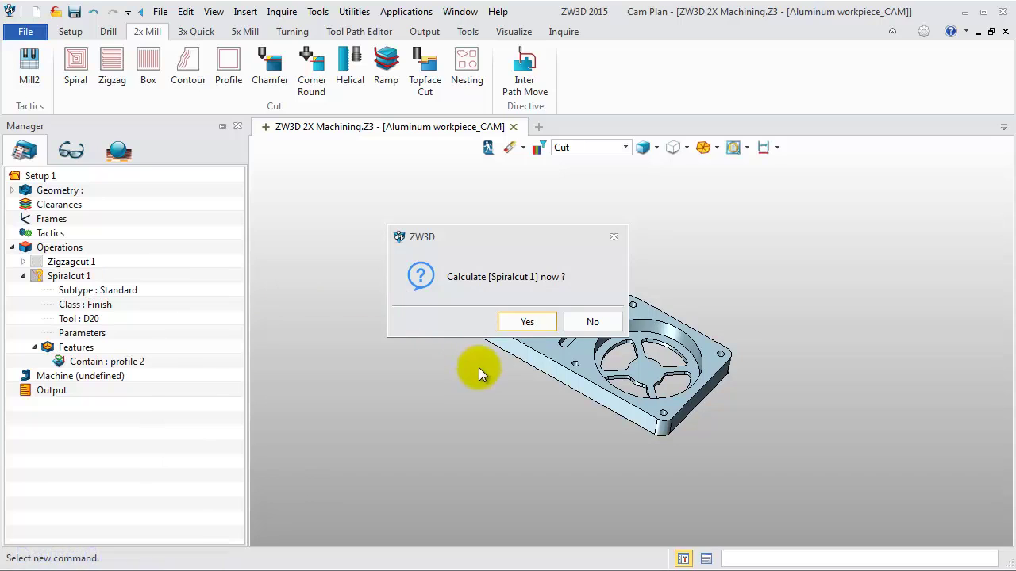
pyautogui.click(566, 320)
pyautogui.moveTo(301, 157); pyautogui.dragTo(328, 149)
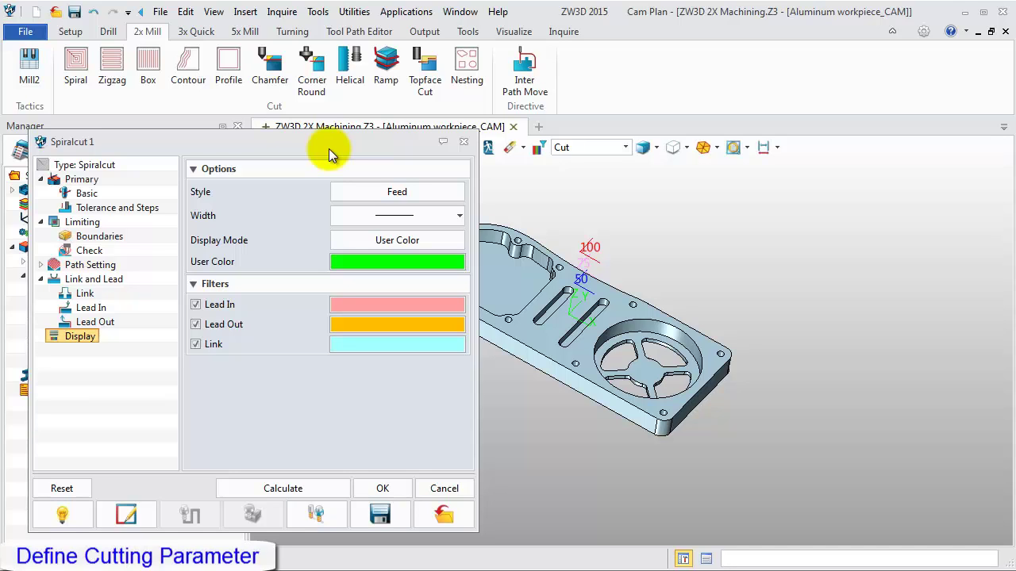
pyautogui.click(77, 182)
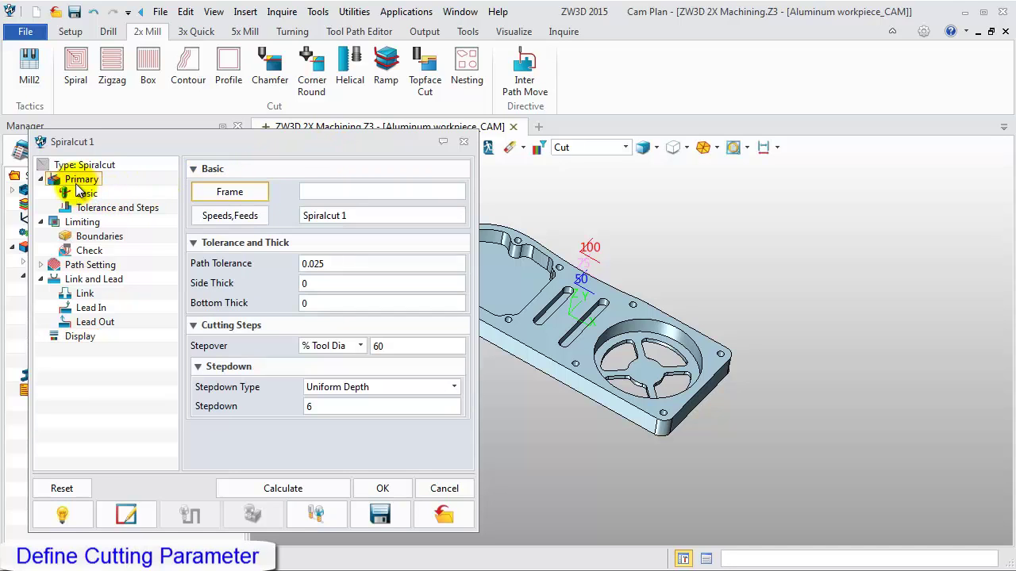
pyautogui.doubleClick(376, 347)
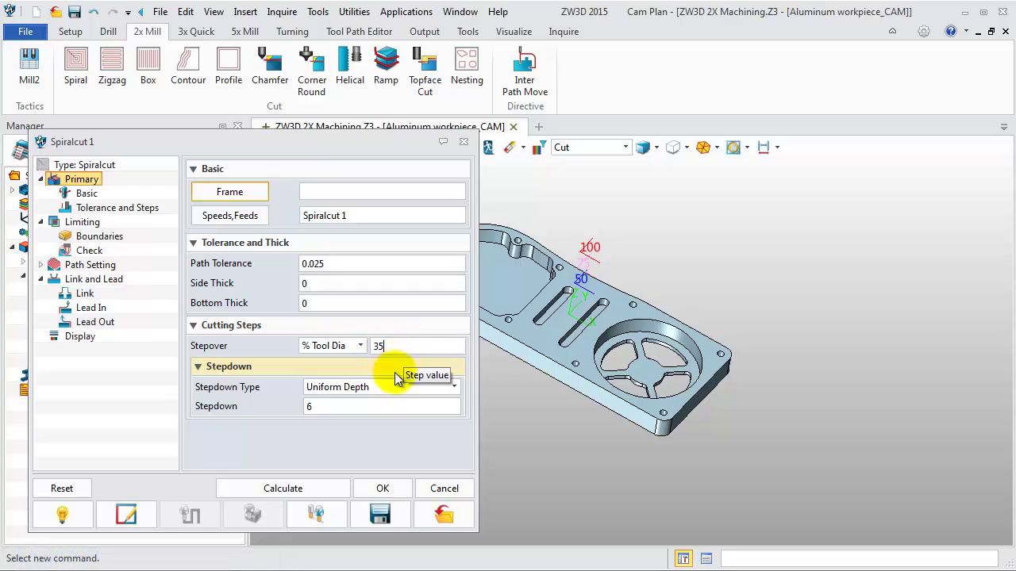
pyautogui.doubleClick(299, 408)
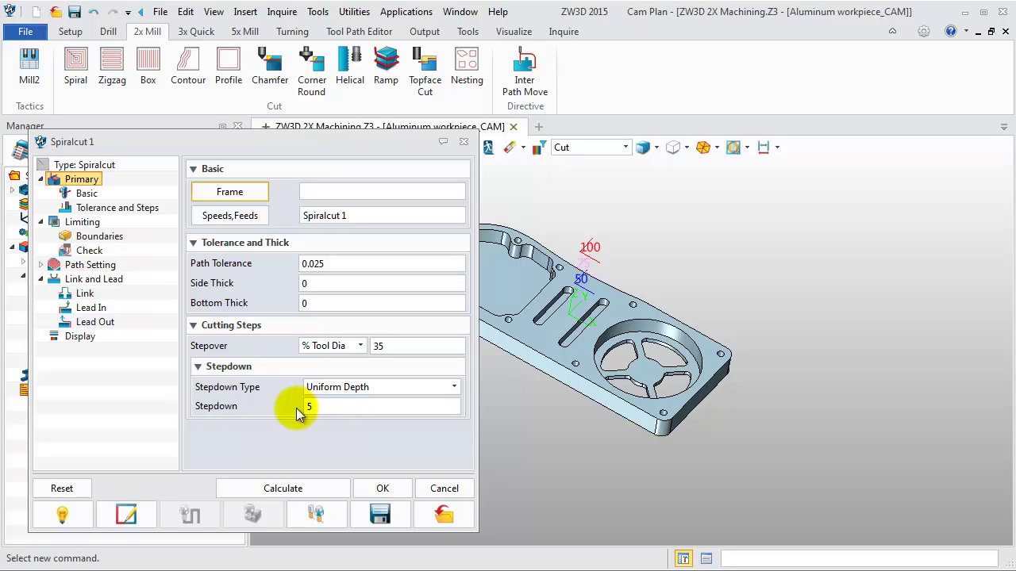
# Step: Limit the spiral operation's Z range with a top point on the workpiece's top face and a bottom point on the irregular pocket's floor
pyautogui.click(80, 224)
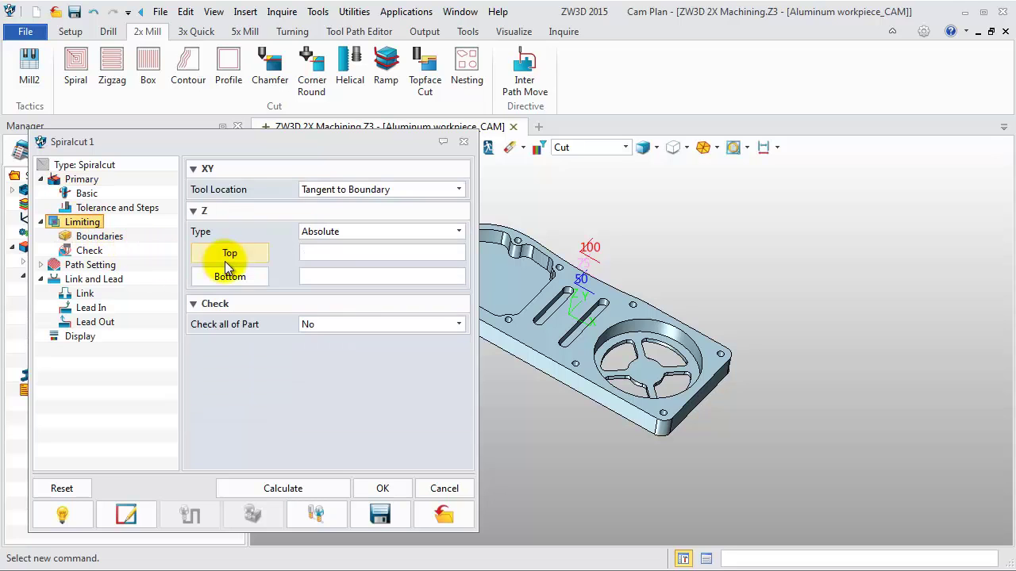
pyautogui.moveTo(485, 303); pyautogui.dragTo(556, 311, button='middle')
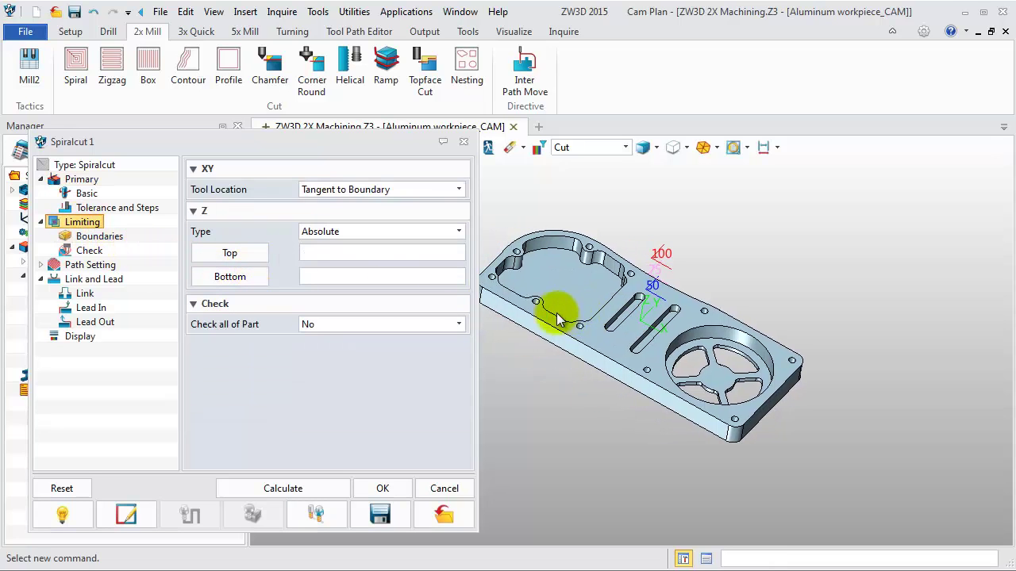
pyautogui.click(244, 260)
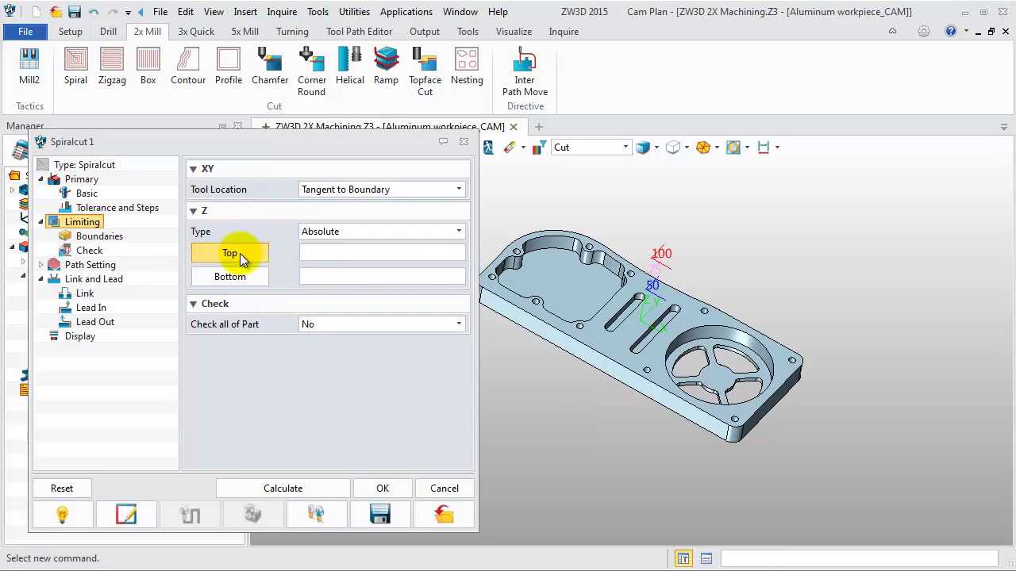
pyautogui.click(596, 326)
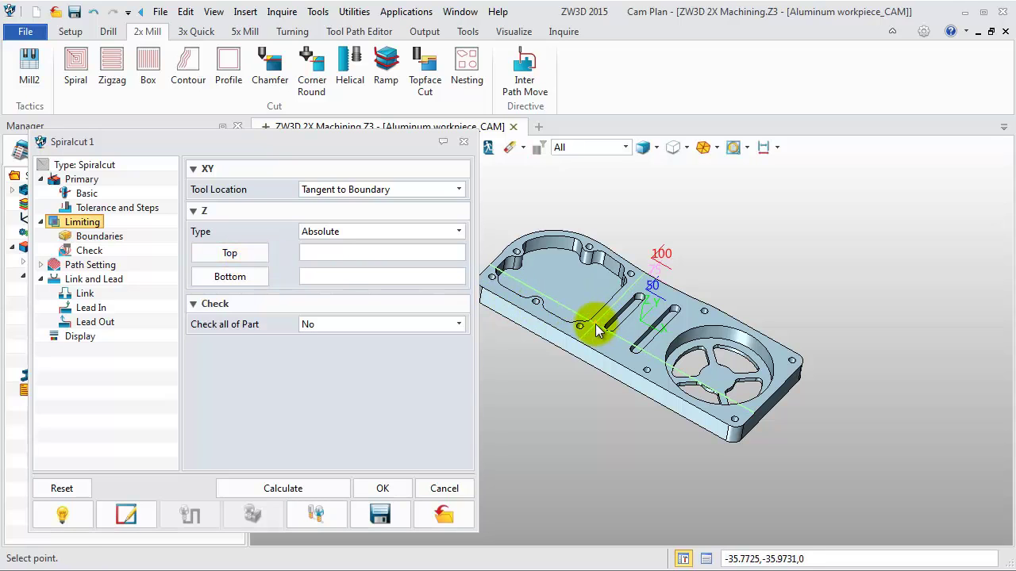
pyautogui.click(249, 281)
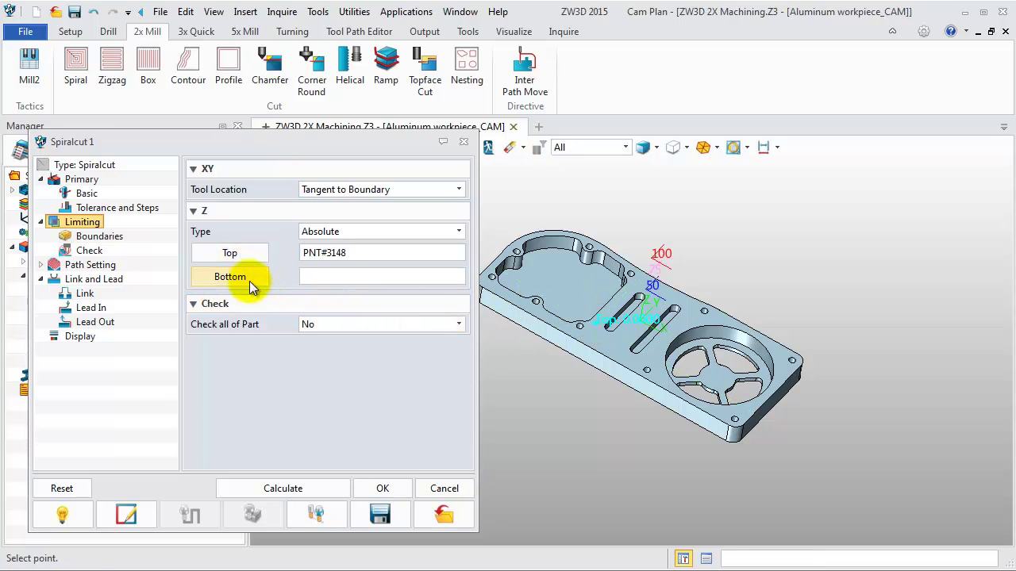
pyautogui.click(558, 291)
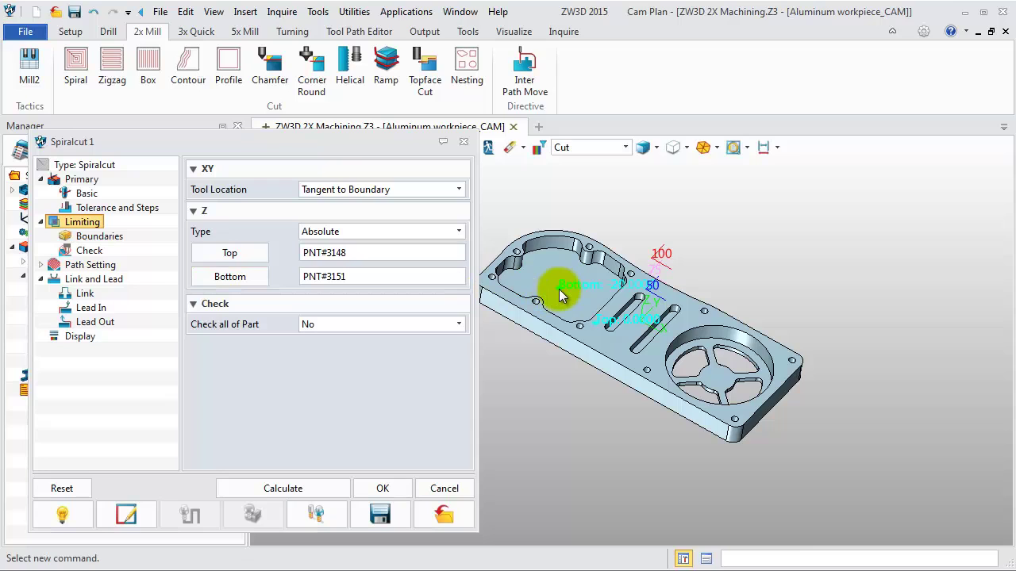
# Step: Set the spiral operation's cut order to Region First and calculate the tool path
pyautogui.click(92, 266)
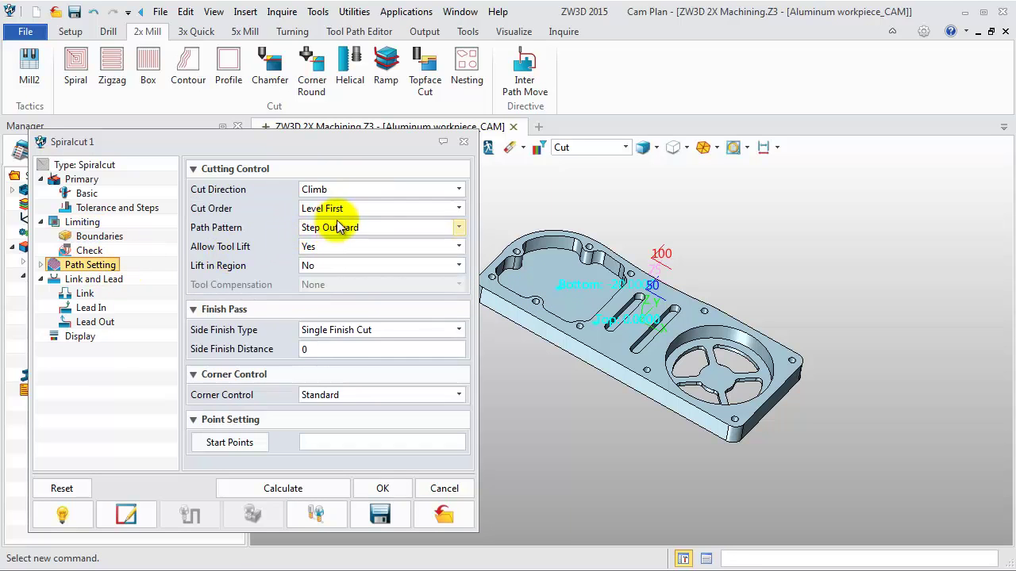
pyautogui.click(365, 210)
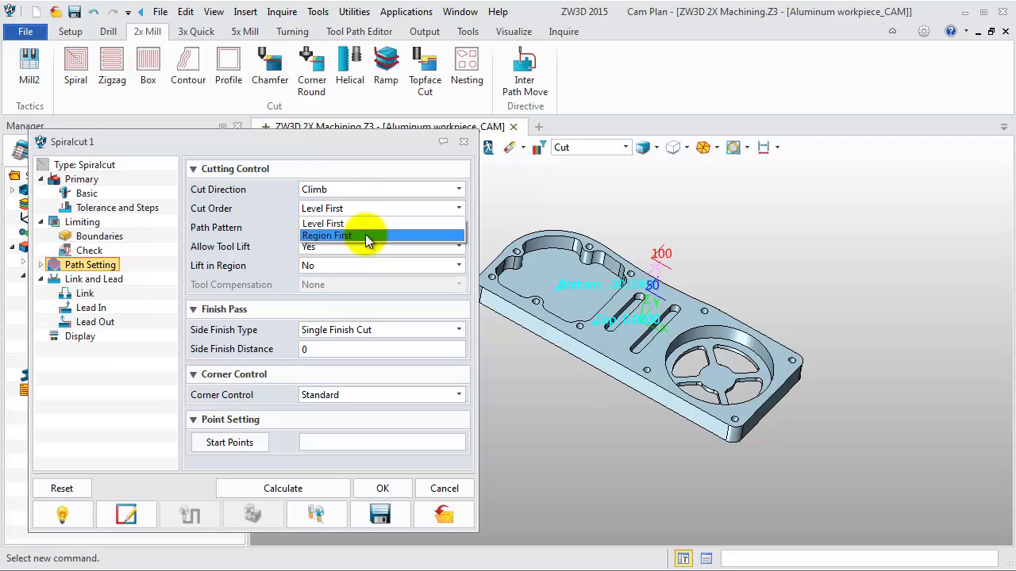
pyautogui.click(365, 236)
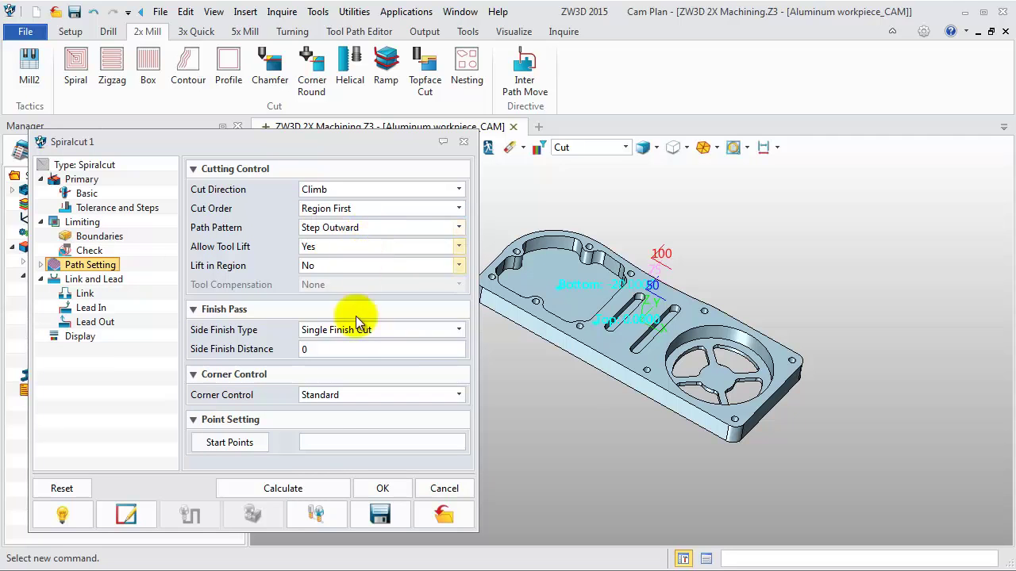
pyautogui.click(320, 491)
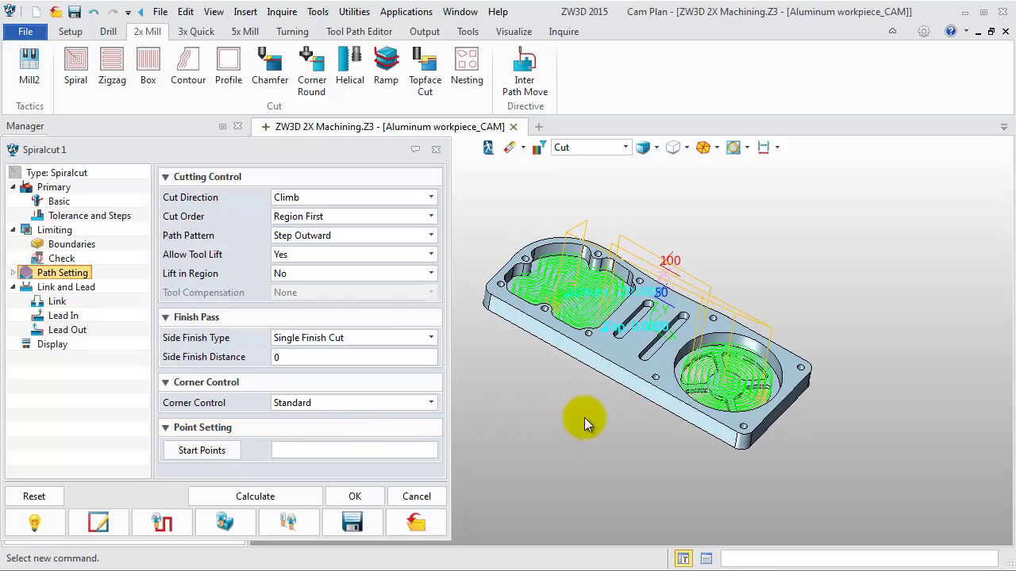
pyautogui.scroll(3, 639, 337)
pyautogui.scroll(-5, 656, 381)
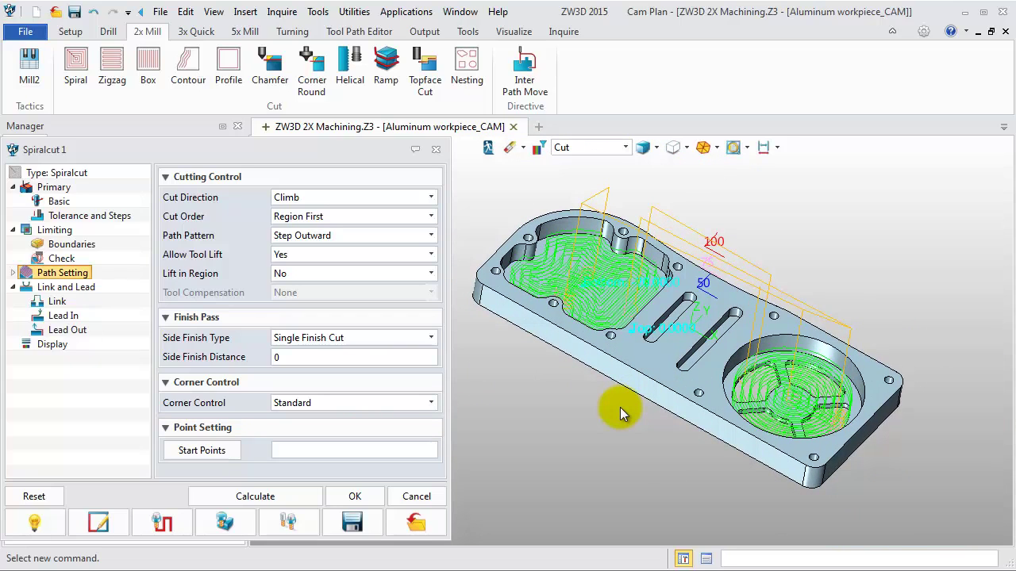
# Step: Change the spiral operation's link type to Blank Plane, recalculate the tool path and accept the parameters
pyautogui.click(69, 288)
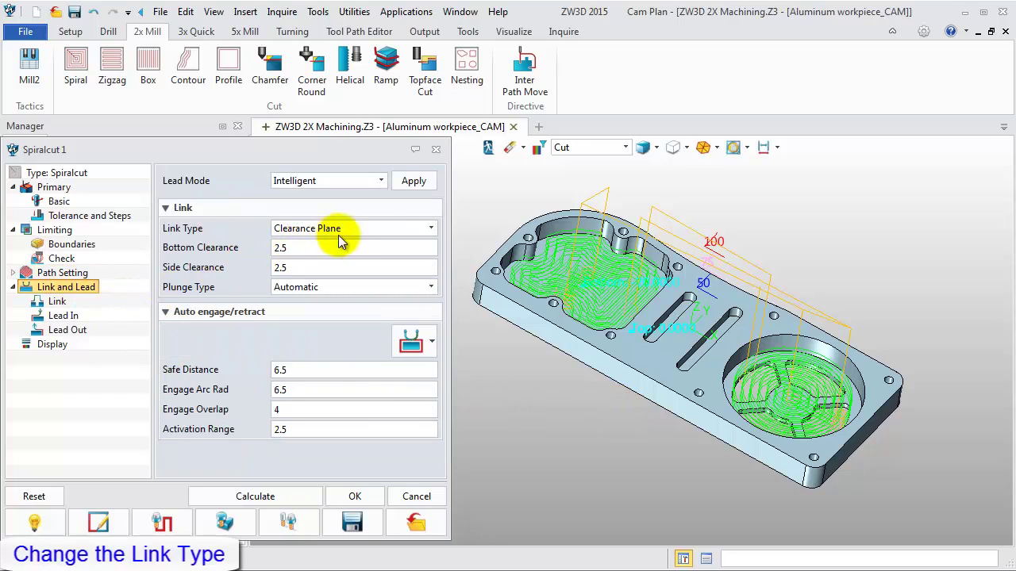
pyautogui.click(367, 228)
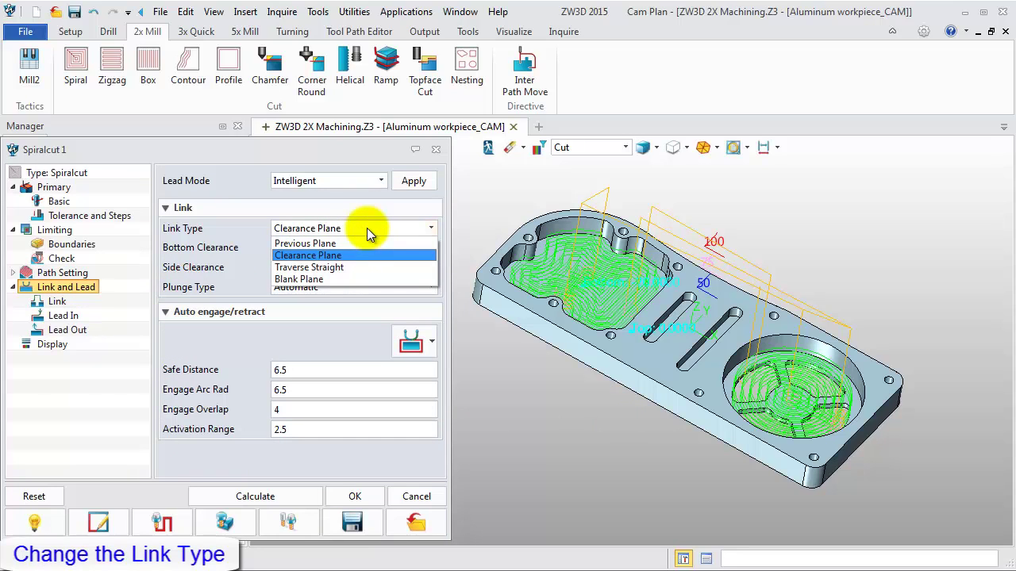
pyautogui.click(333, 278)
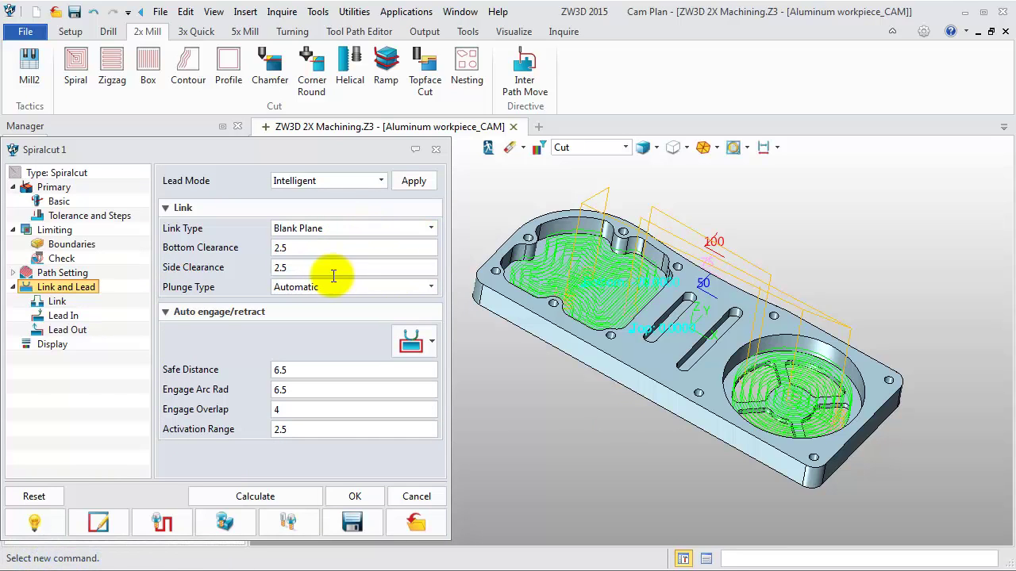
pyautogui.click(282, 500)
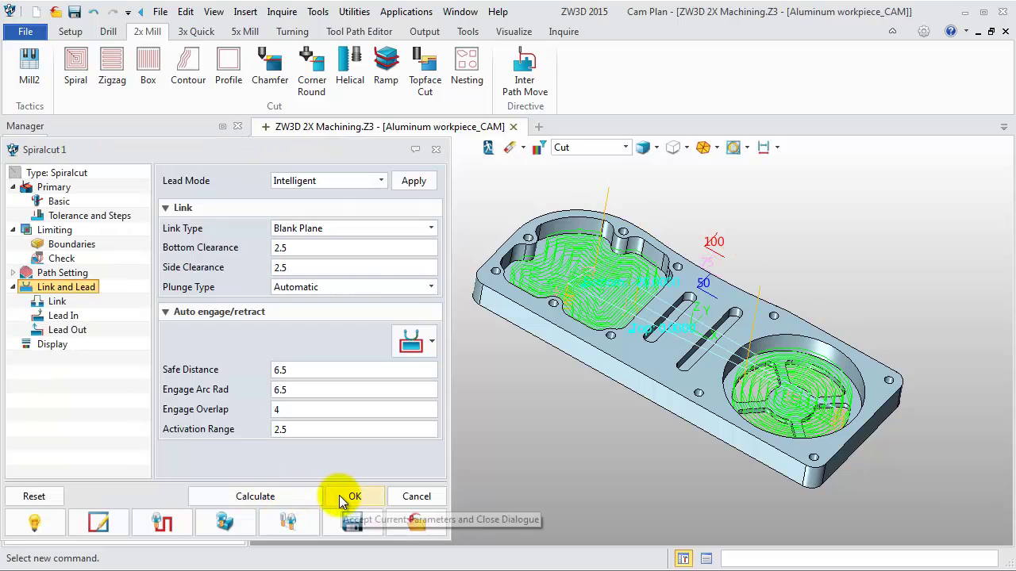
pyautogui.click(339, 495)
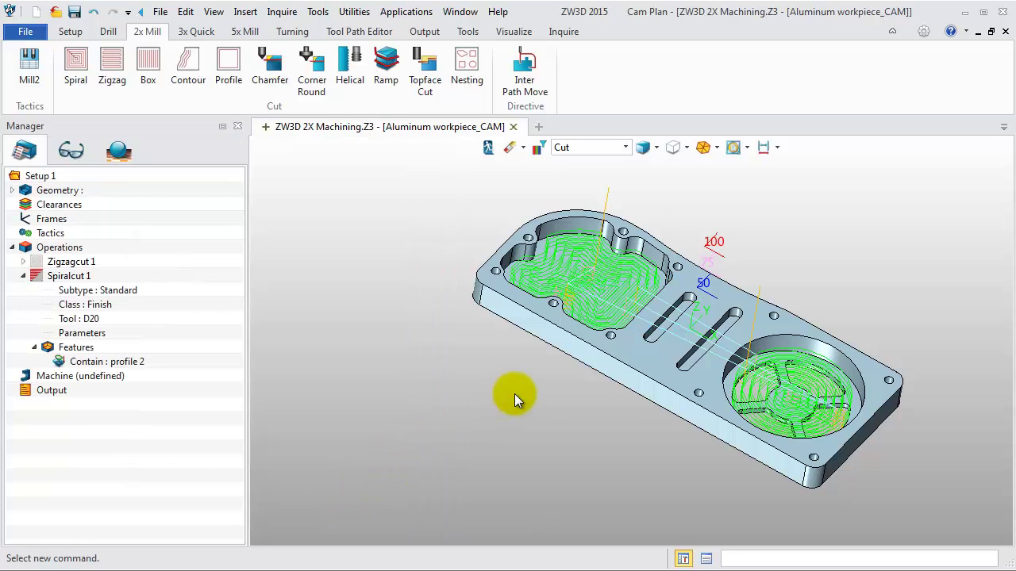
# Step: Hide the Spiralcut 1 tool path, duplicate that operation and remove all features from the copy
pyautogui.moveTo(515, 394); pyautogui.dragTo(488, 376, button='right')
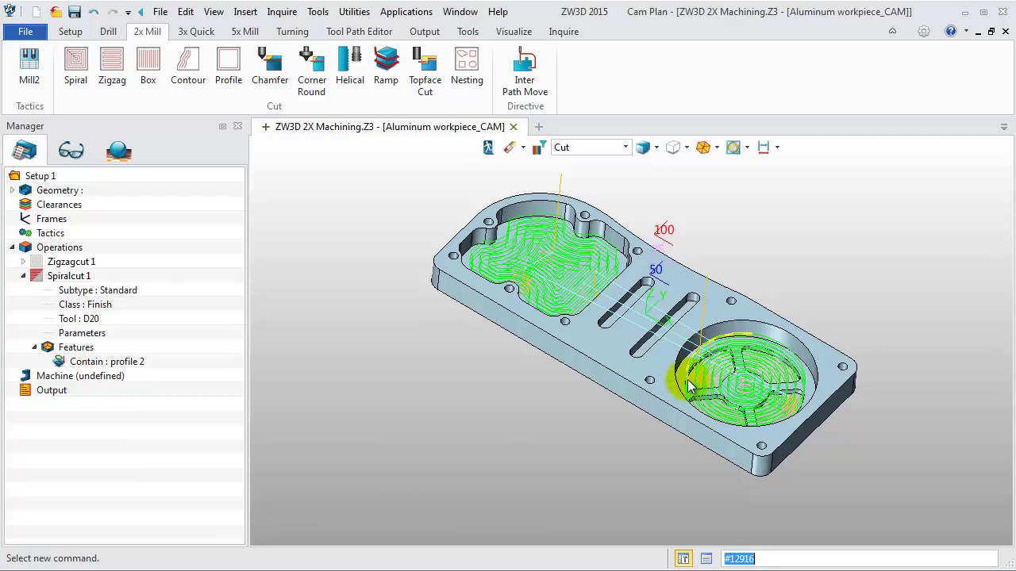
pyautogui.click(23, 276)
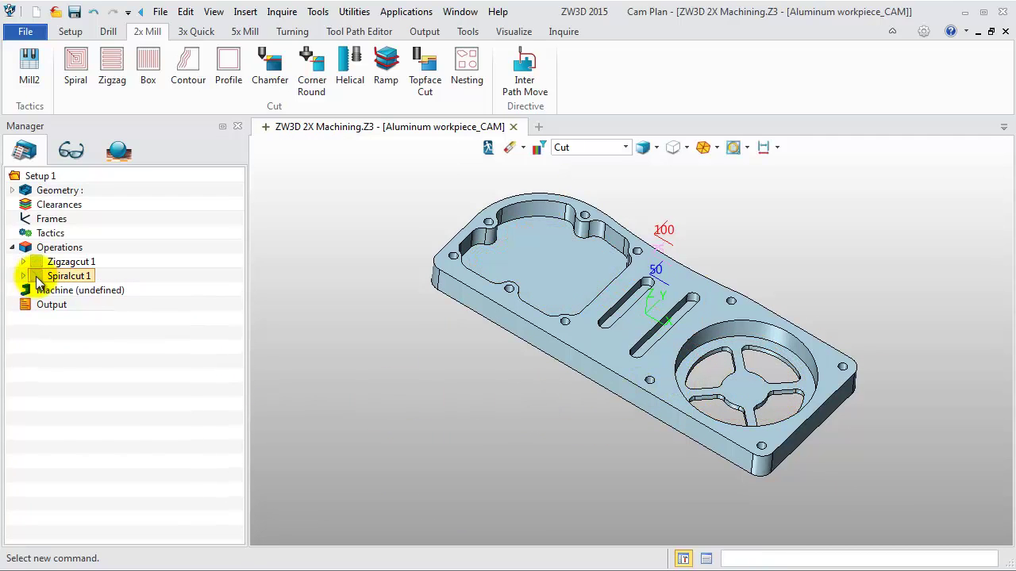
pyautogui.rightClick(37, 284)
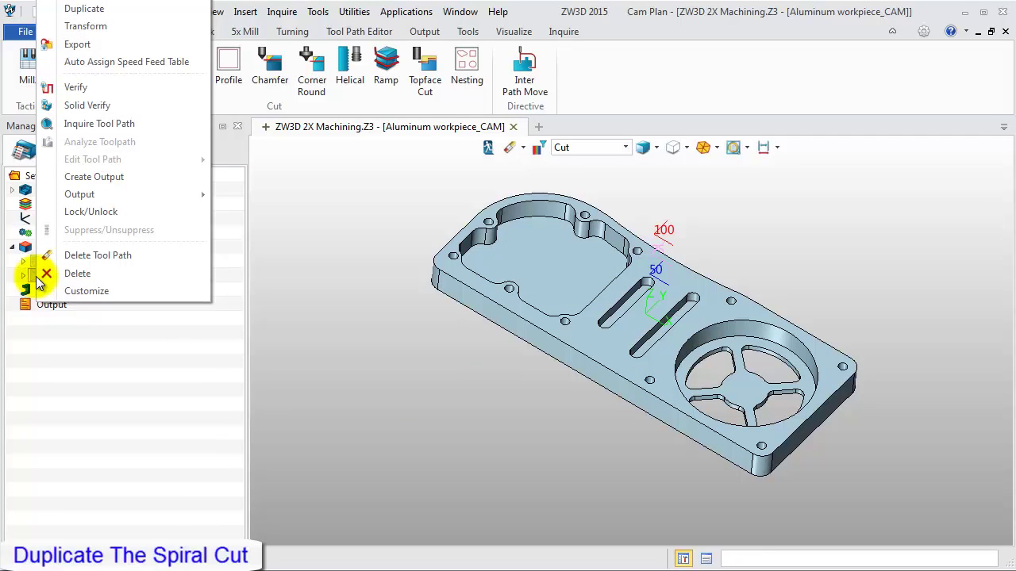
pyautogui.click(126, 16)
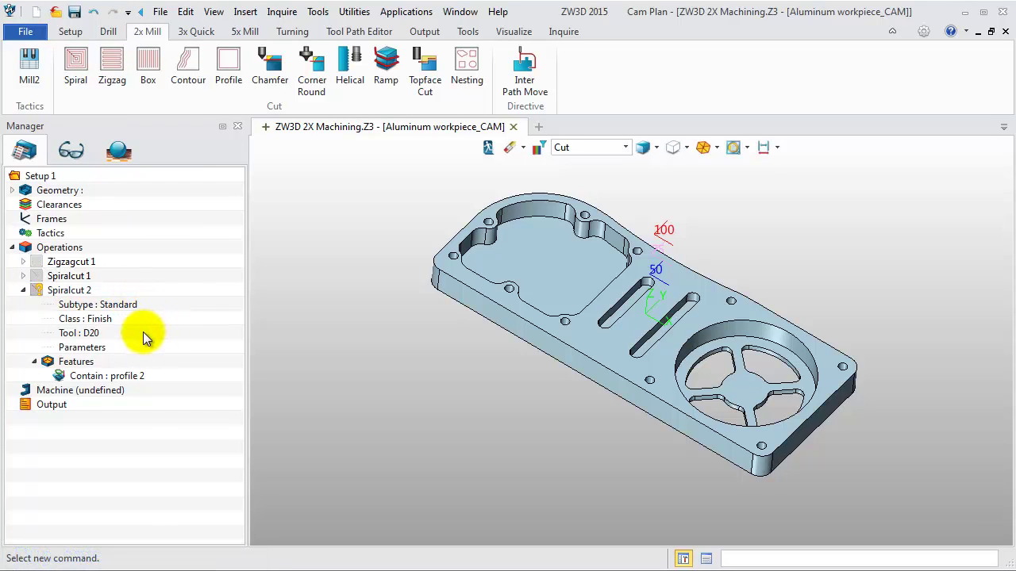
pyautogui.rightClick(79, 364)
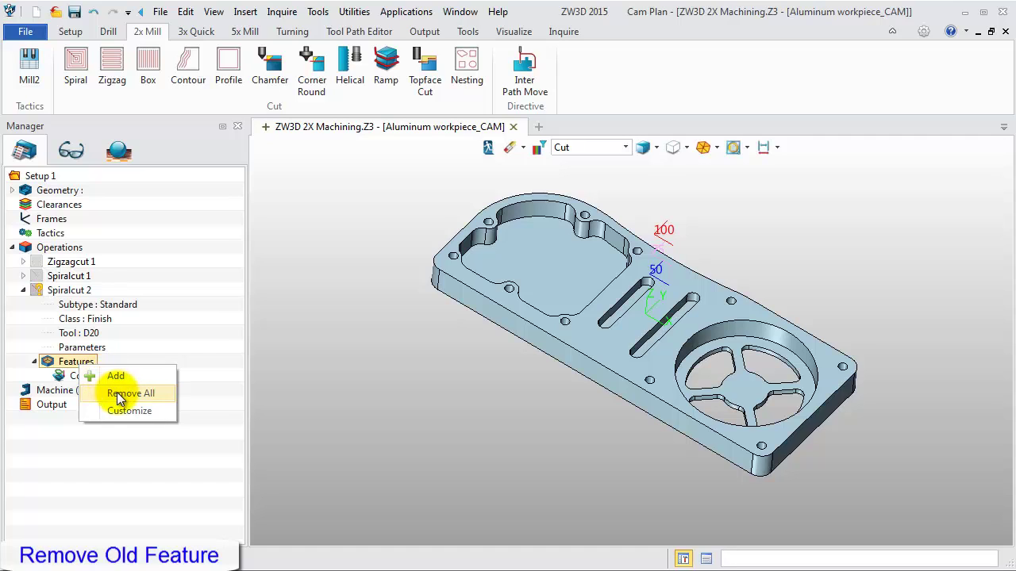
pyautogui.click(119, 395)
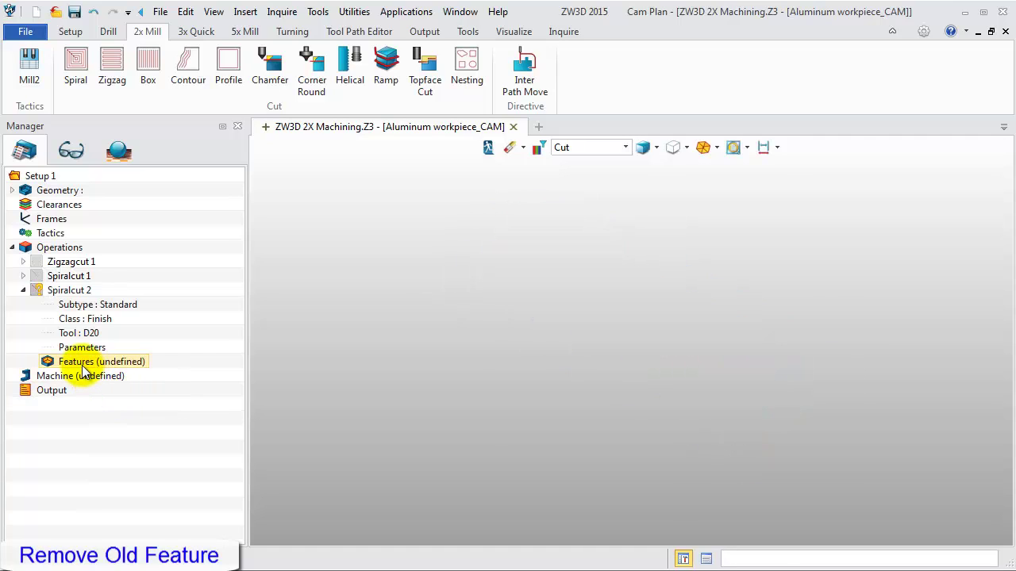
# Step: Add a new profile feature to Spiralcut 2 from the edge loops of the four cutouts in the circular pocket's floor
pyautogui.rightClick(83, 366)
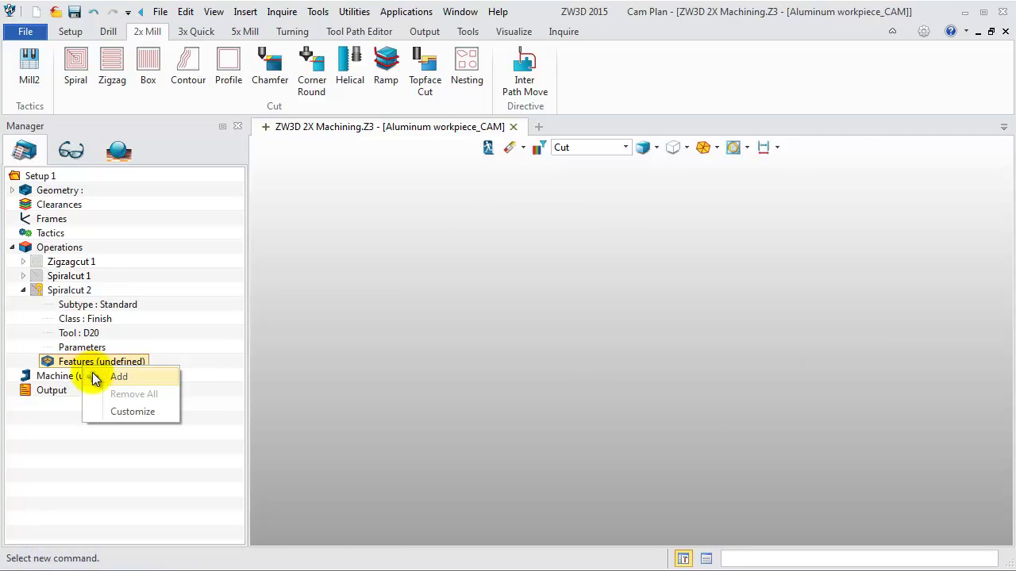
pyautogui.click(94, 376)
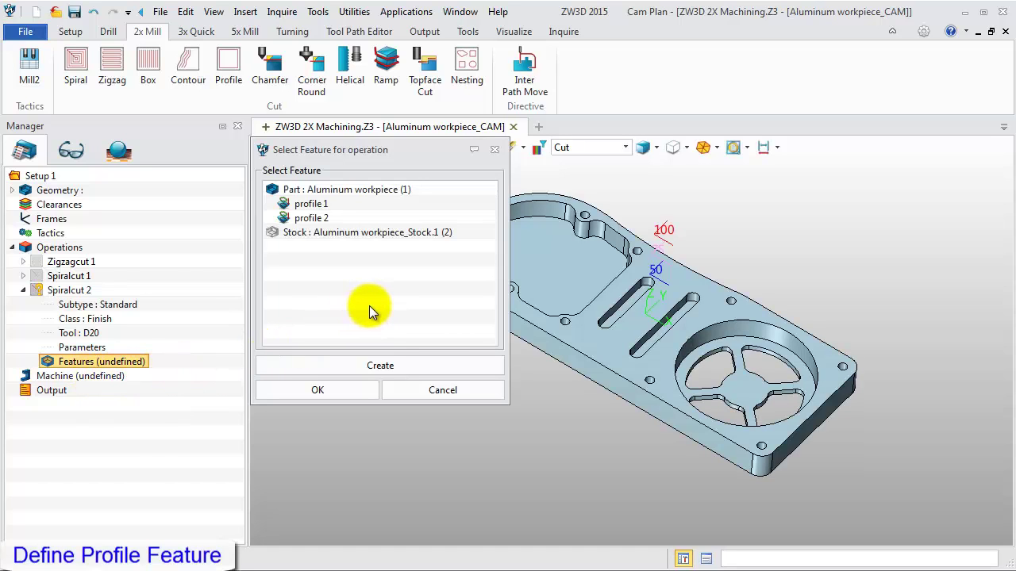
pyautogui.click(374, 363)
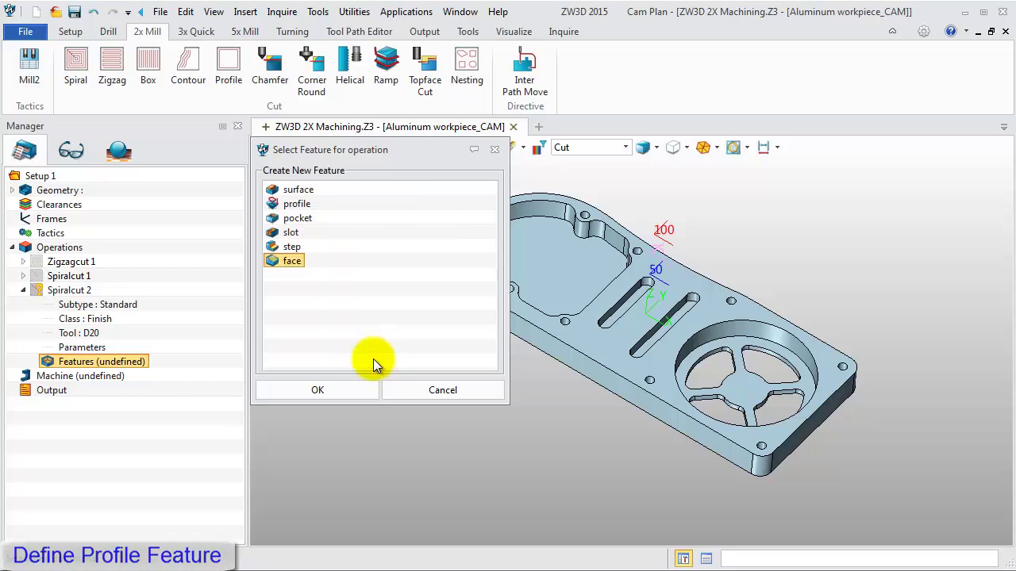
pyautogui.click(294, 207)
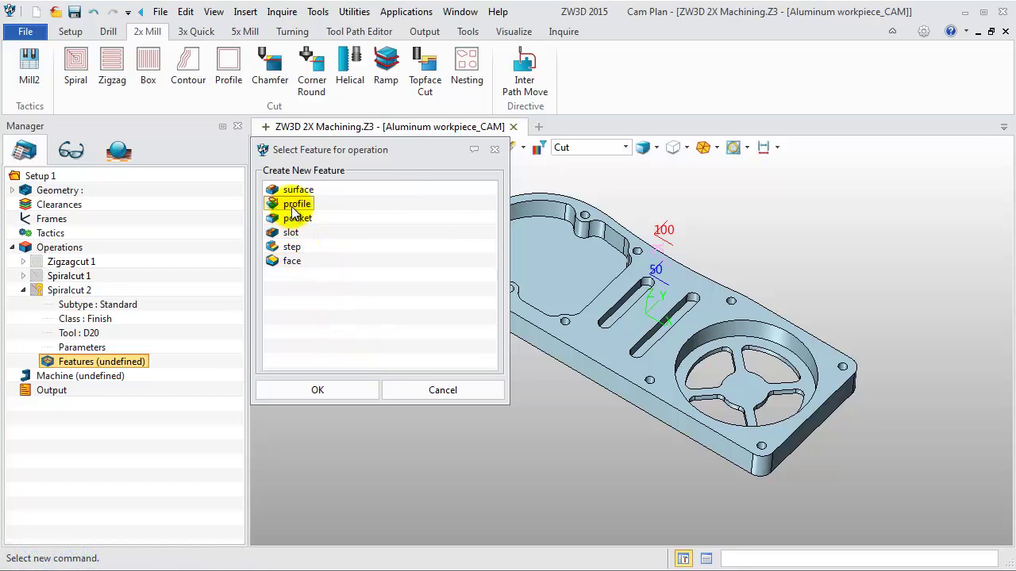
pyautogui.click(329, 390)
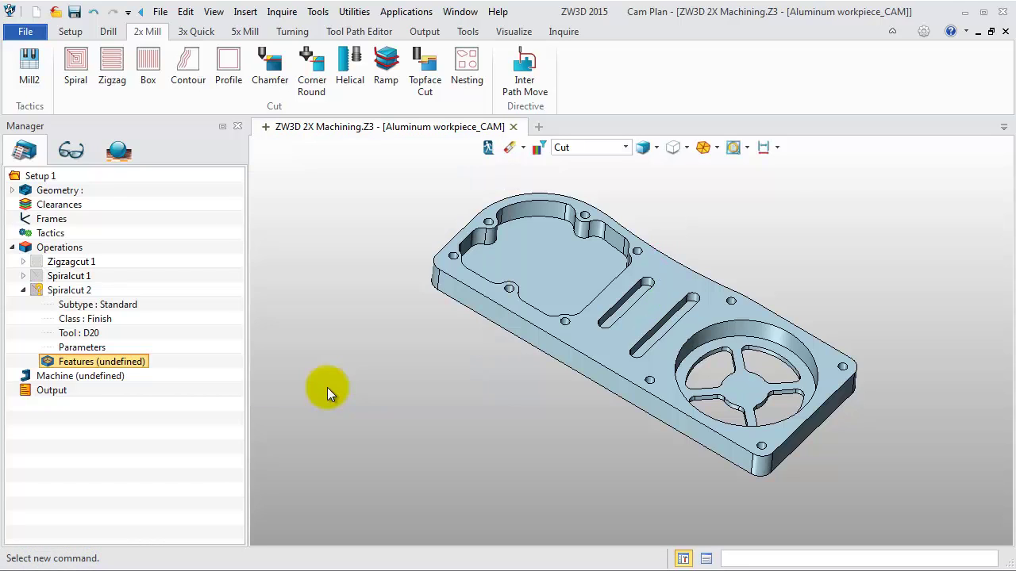
pyautogui.click(702, 365)
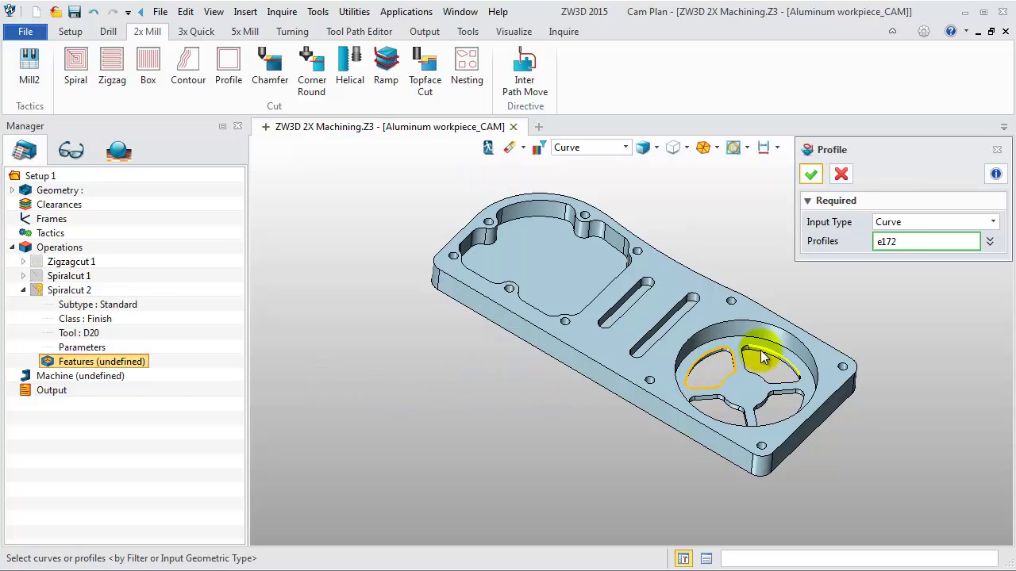
pyautogui.click(761, 357)
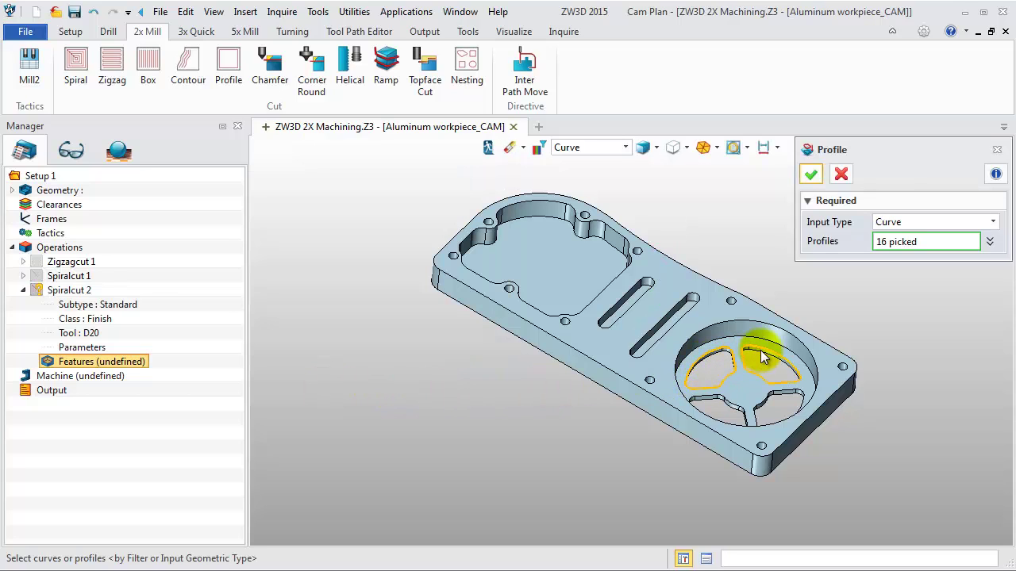
pyautogui.click(786, 397)
pyautogui.click(734, 404)
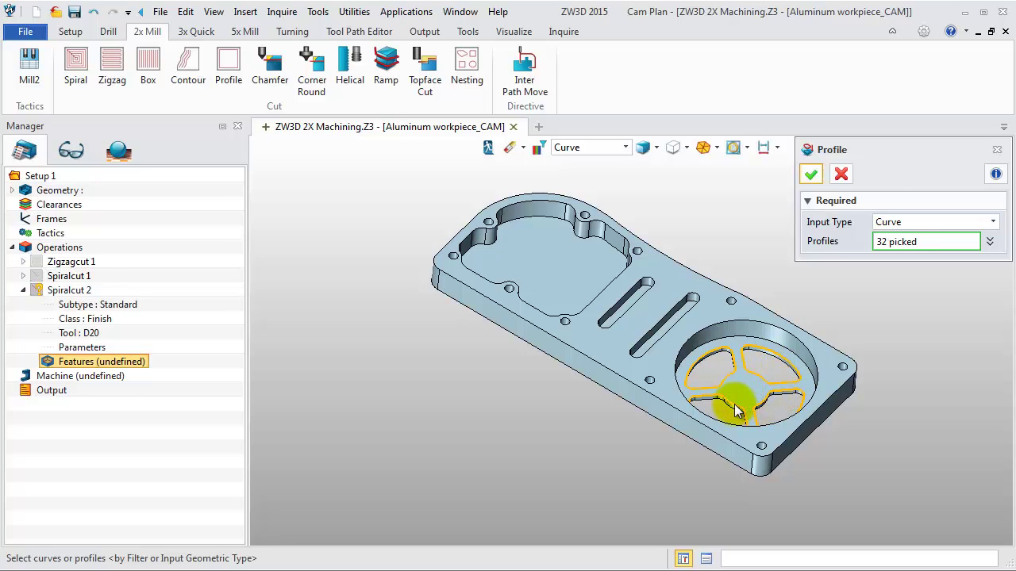
pyautogui.click(810, 177)
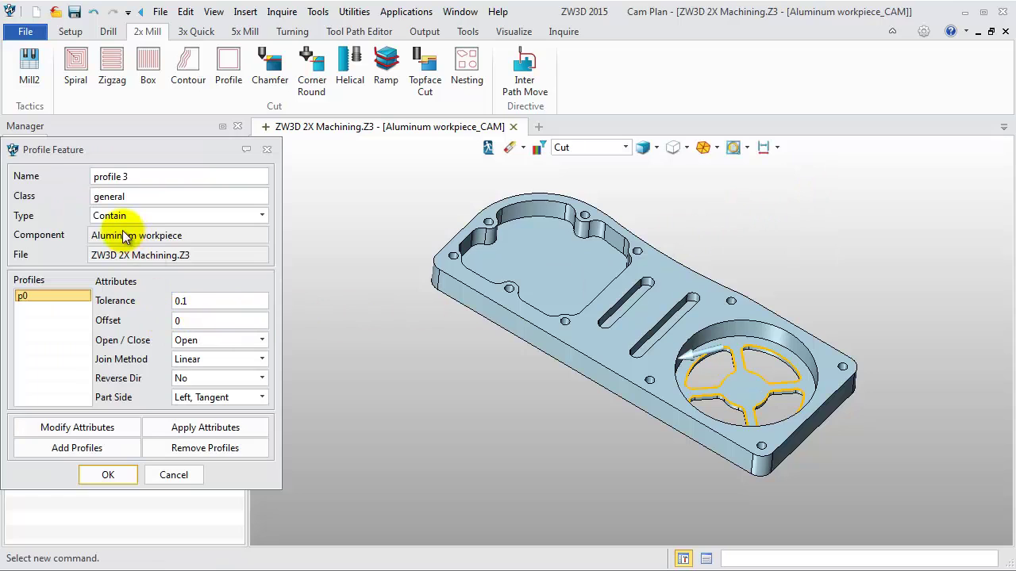
pyautogui.click(110, 475)
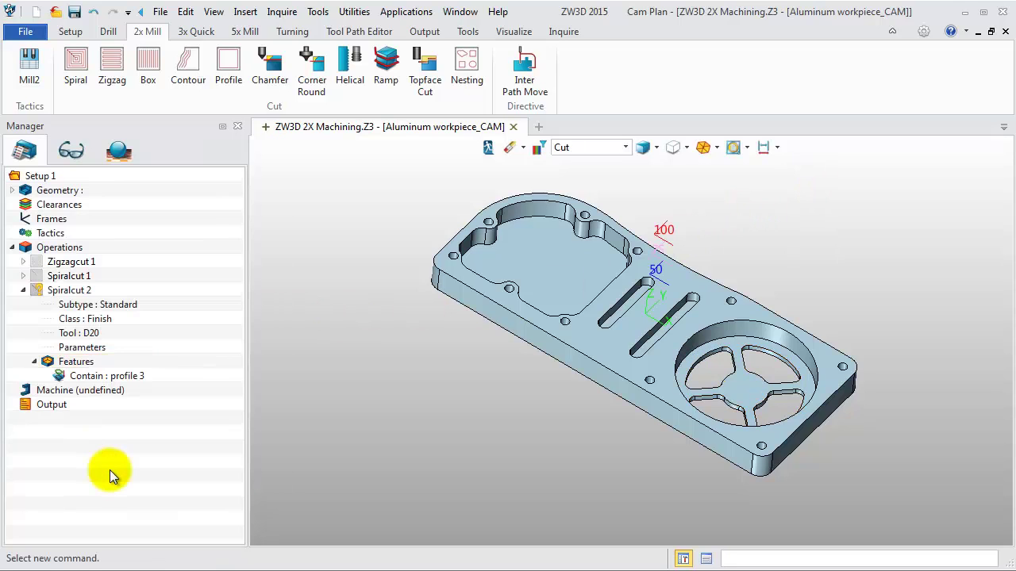
# Step: Create an end mill named D10 with radius 0 and cutter diameter 10, and use it for Spiralcut 2
pyautogui.click(80, 337)
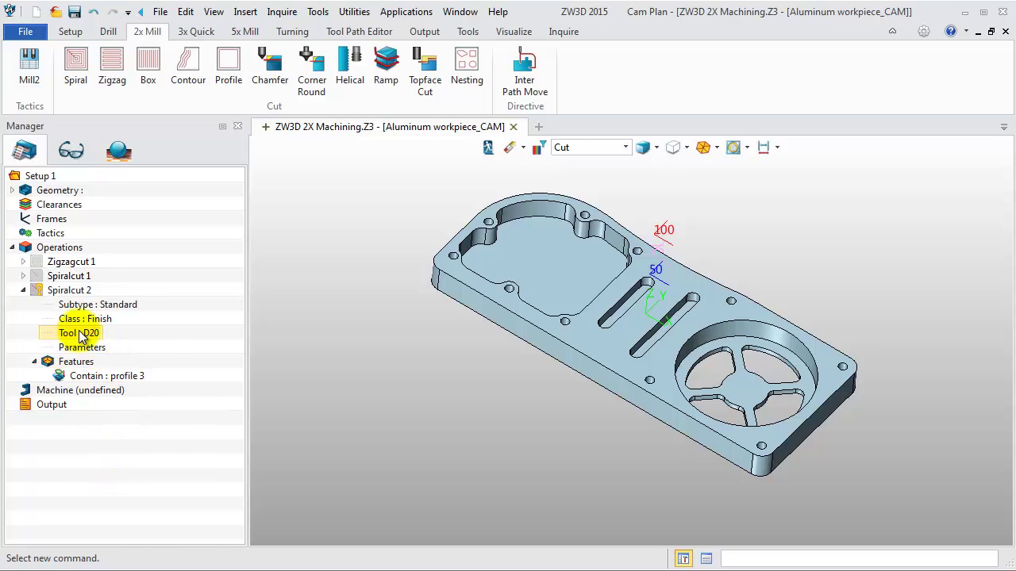
pyautogui.rightClick(80, 337)
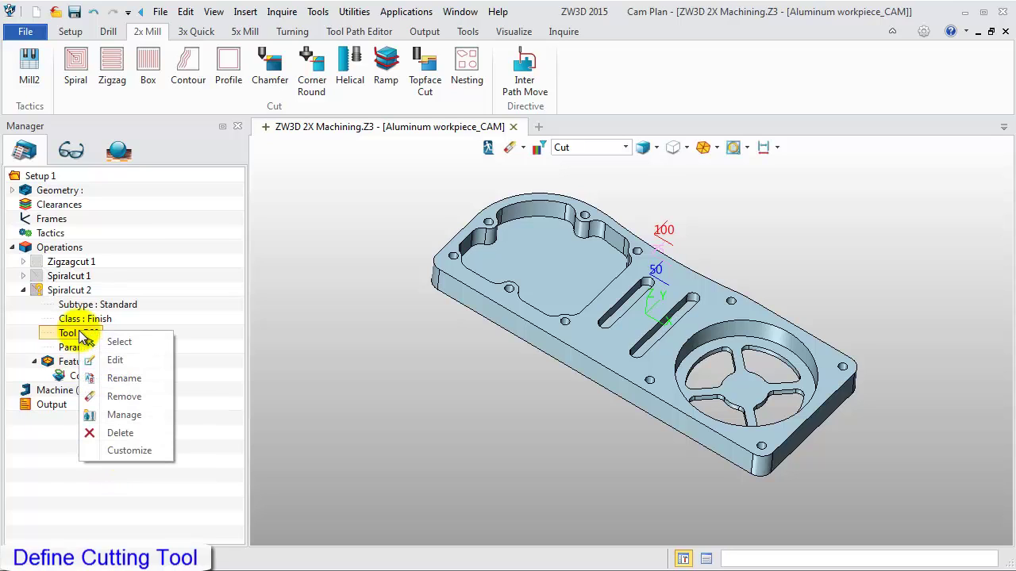
pyautogui.click(132, 415)
pyautogui.click(383, 212)
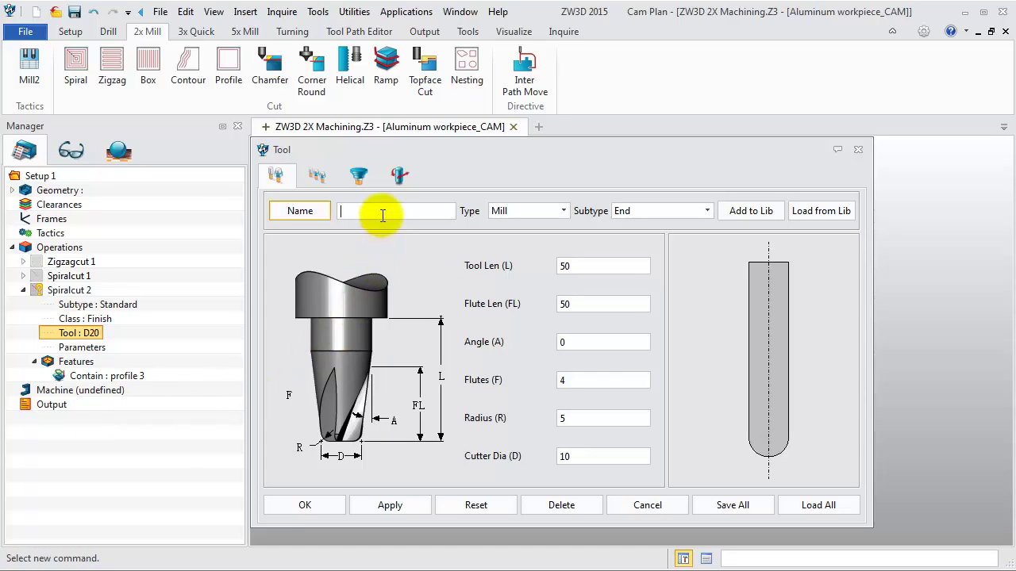
pyautogui.write('D10')
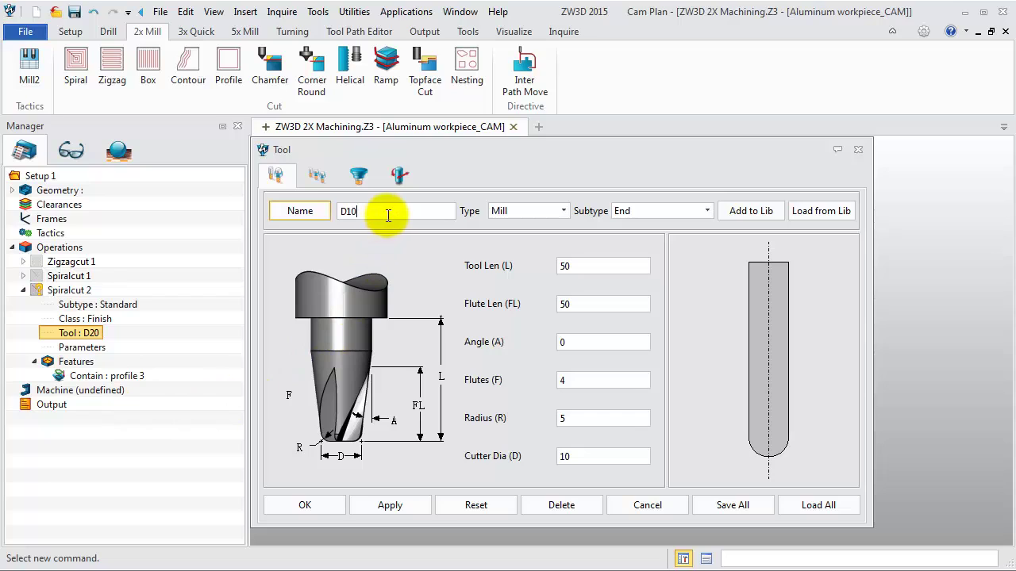
pyautogui.doubleClick(591, 419)
pyautogui.write('0')
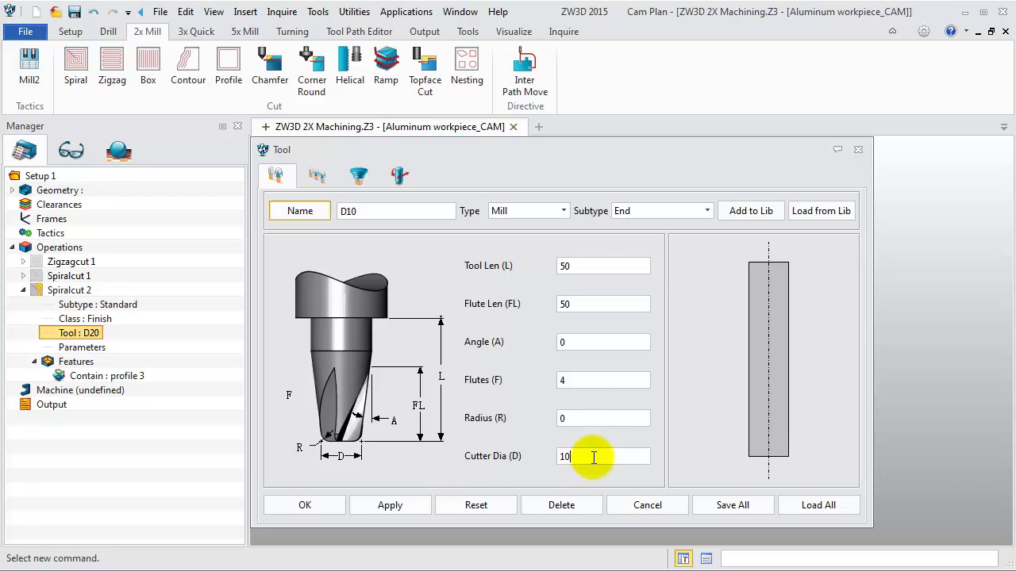
pyautogui.click(404, 503)
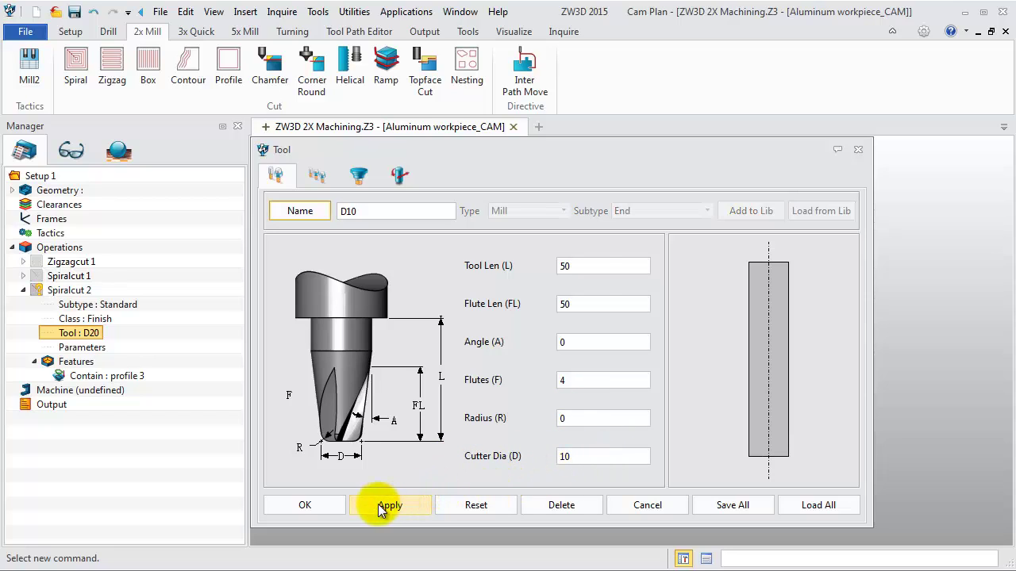
pyautogui.click(332, 505)
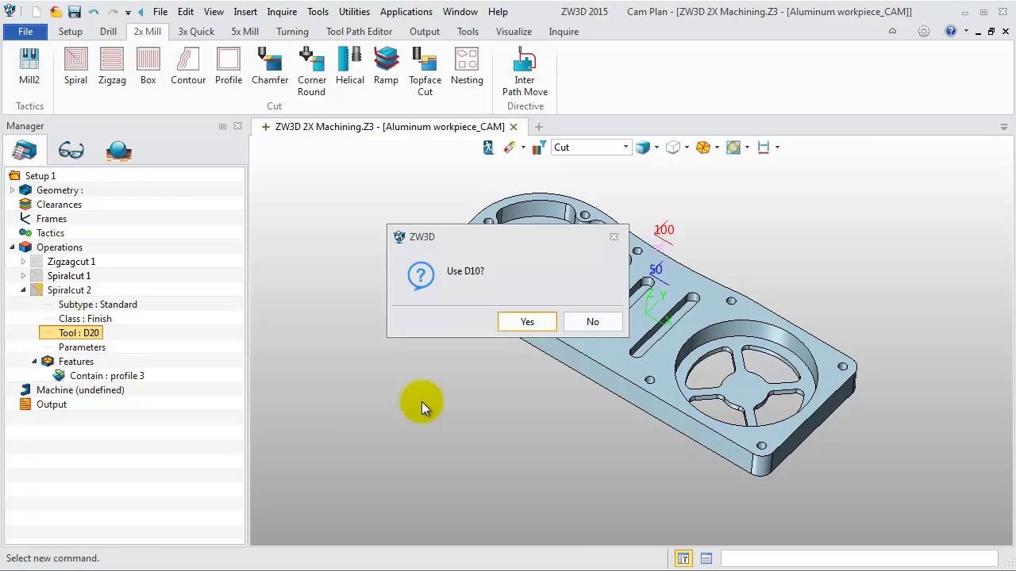
pyautogui.click(526, 323)
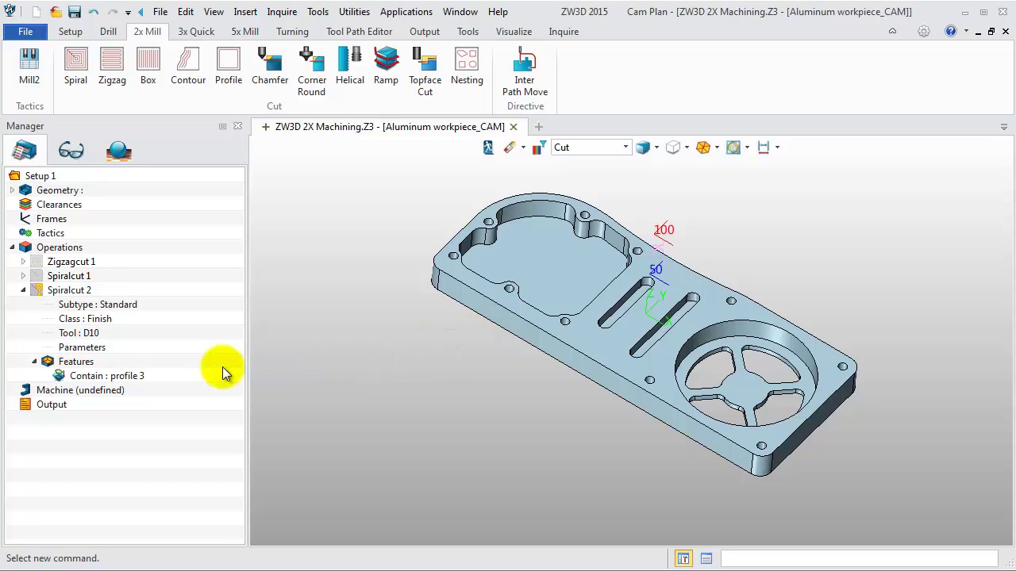
# Step: Set the top Z limit of Spiralcut 2 to a point on the hub between the cutouts in the circular pocket's floor
pyautogui.doubleClick(80, 355)
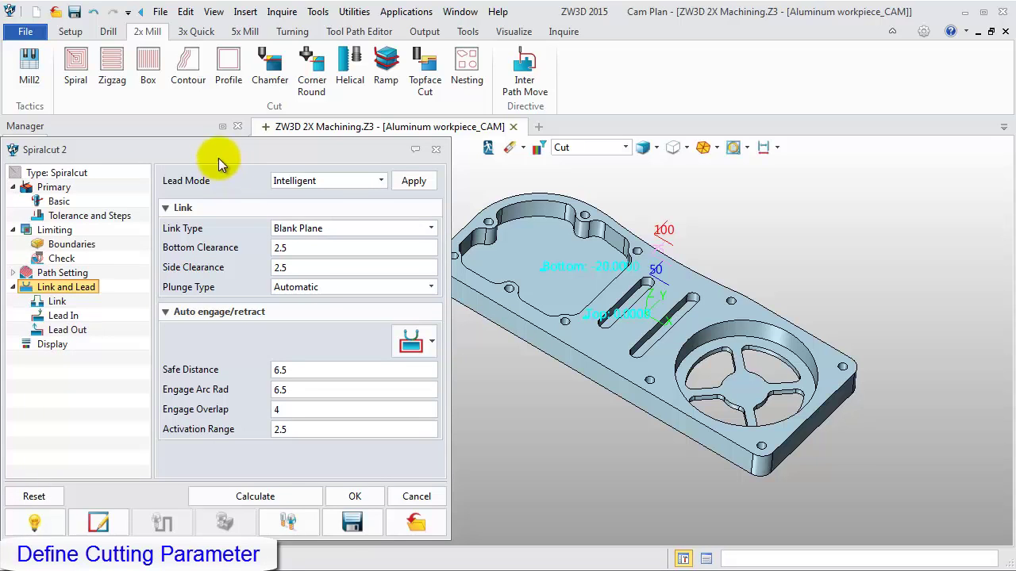
pyautogui.moveTo(218, 158); pyautogui.dragTo(230, 128)
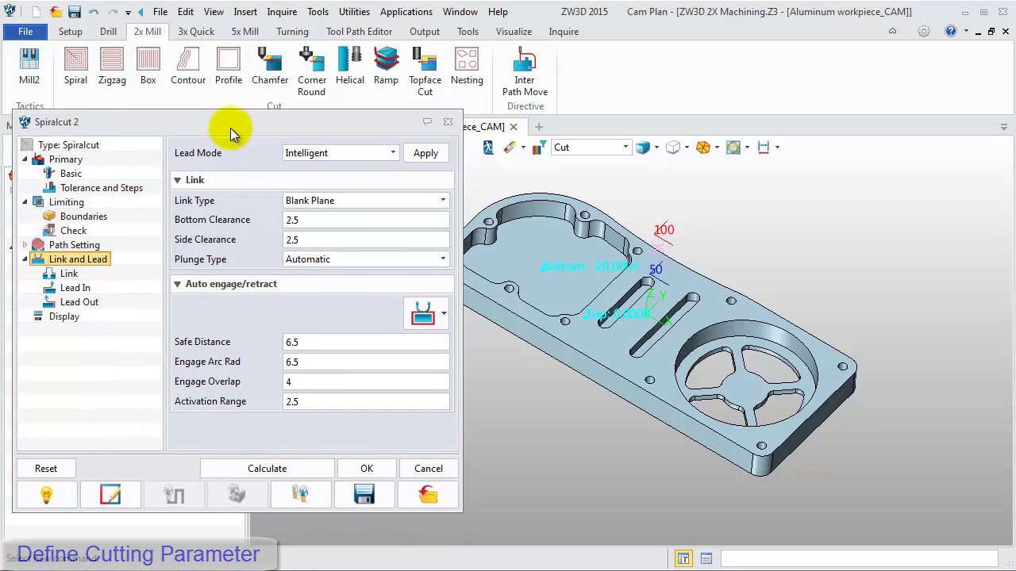
pyautogui.click(63, 202)
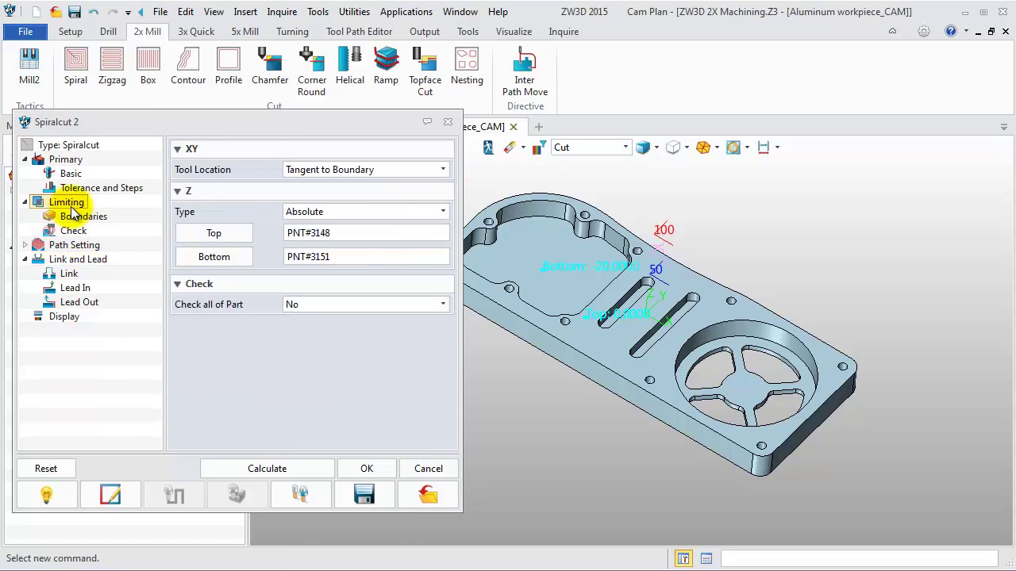
pyautogui.click(193, 235)
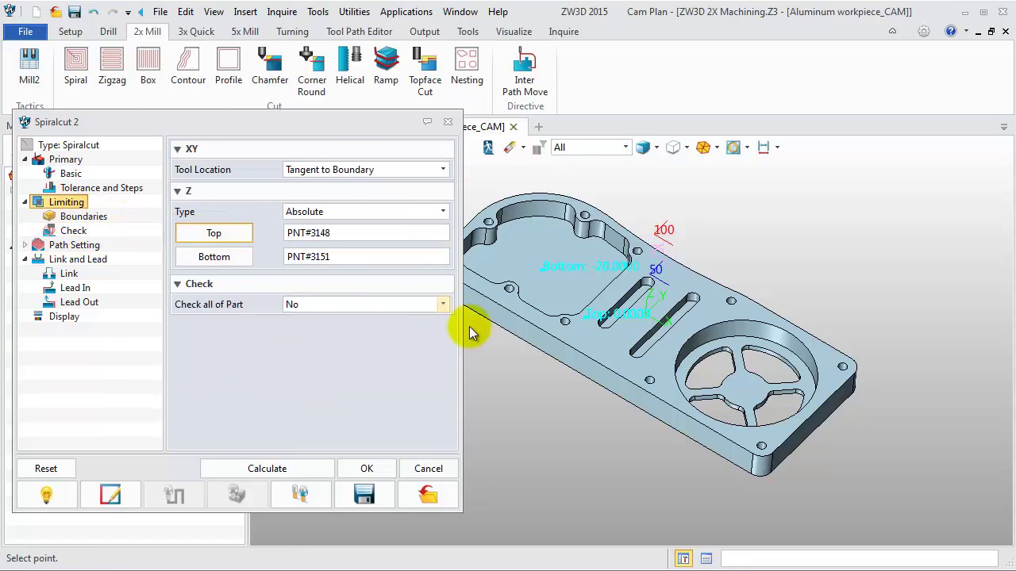
pyautogui.scroll(2, 736, 387)
pyautogui.click(737, 390)
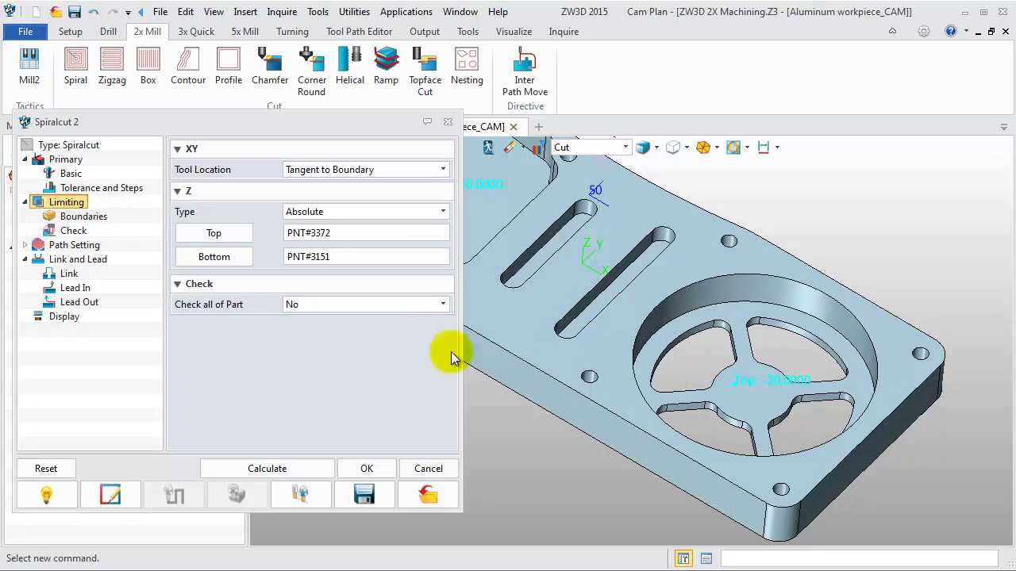
# Step: Set the bottom Z limit of Spiralcut 2 to a point on the workpiece's underside between the cutouts
pyautogui.click(214, 257)
pyautogui.scroll(-2, 482, 344)
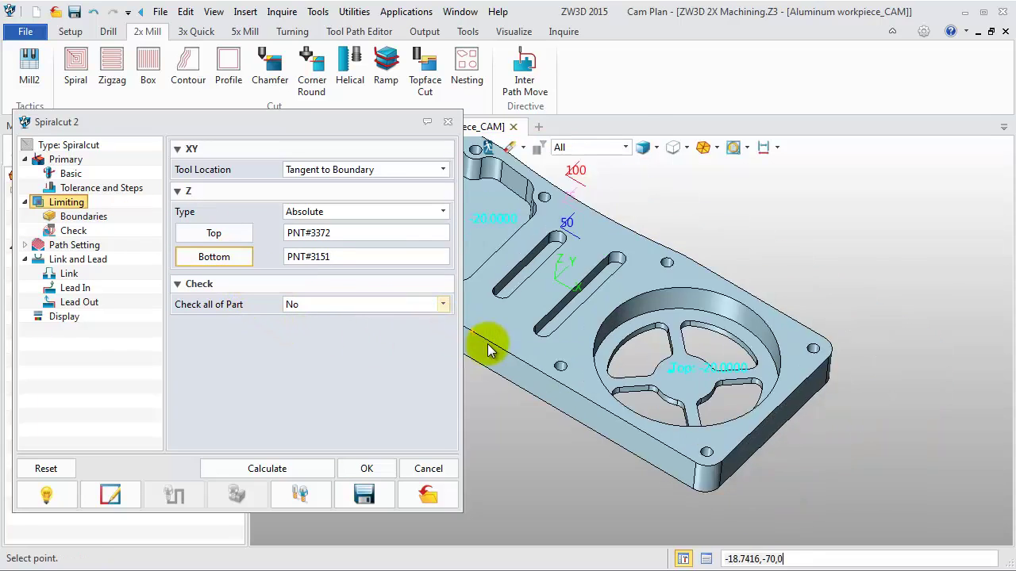
pyautogui.moveTo(483, 344); pyautogui.dragTo(527, 421, button='middle')
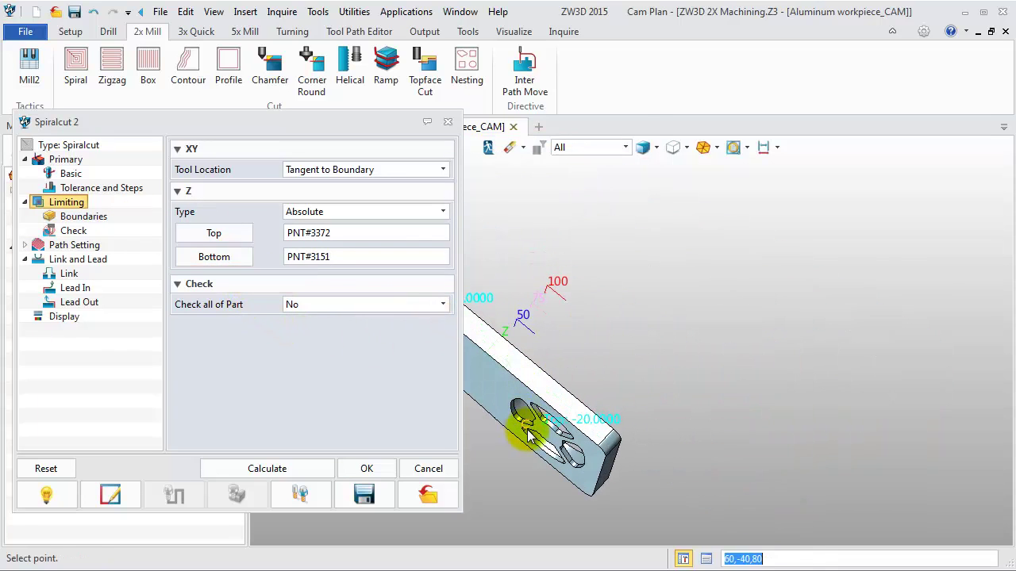
pyautogui.scroll(2, 546, 439)
pyautogui.scroll(1, 544, 435)
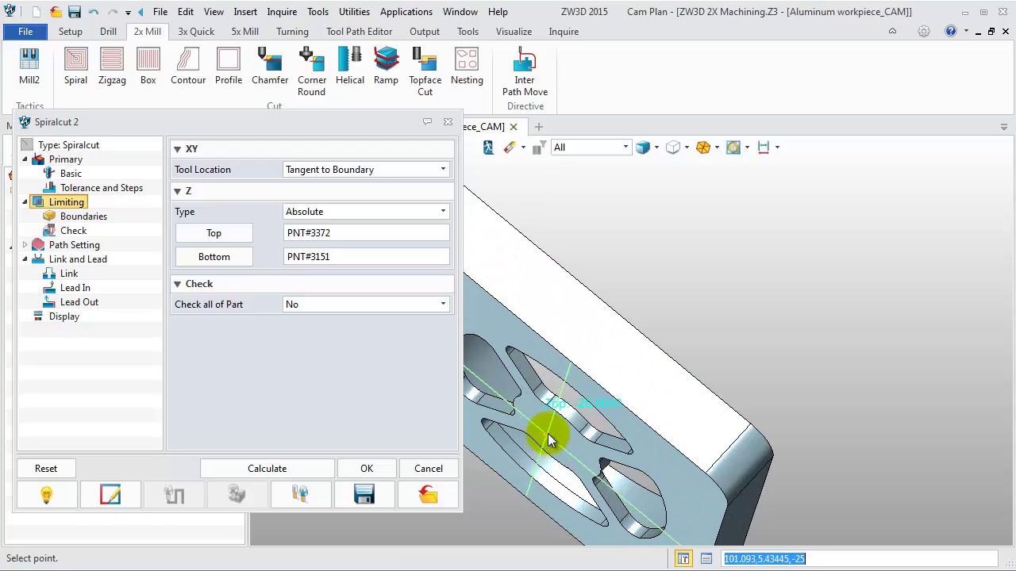
pyautogui.click(548, 434)
pyautogui.scroll(-2, 547, 437)
pyautogui.moveTo(547, 433); pyautogui.dragTo(667, 355, button='middle')
pyautogui.scroll(2, 666, 353)
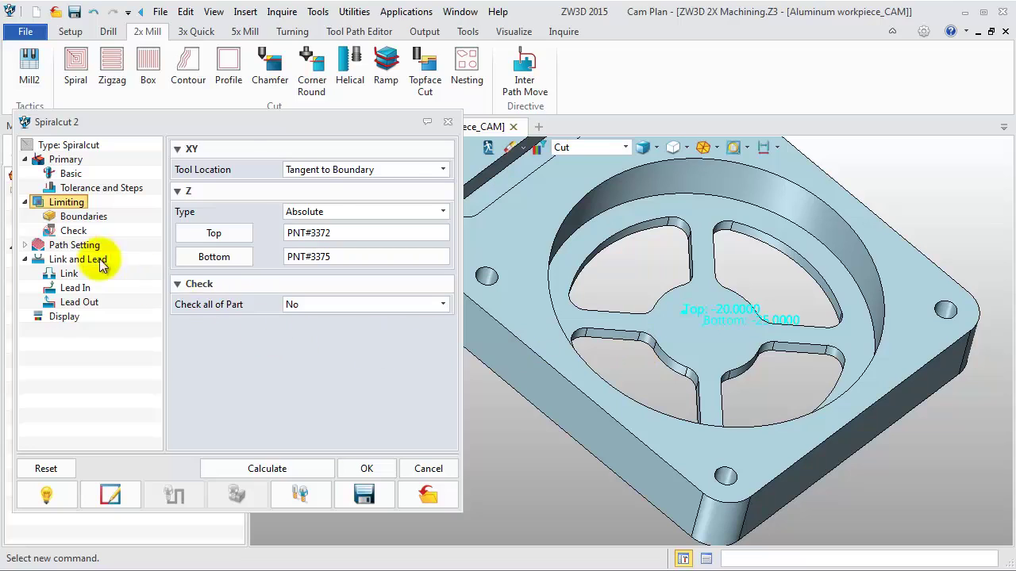
# Step: Set the side finish type of Spiralcut 2 to None and its auto engage/retract to the option without distance or arc settings
pyautogui.click(59, 247)
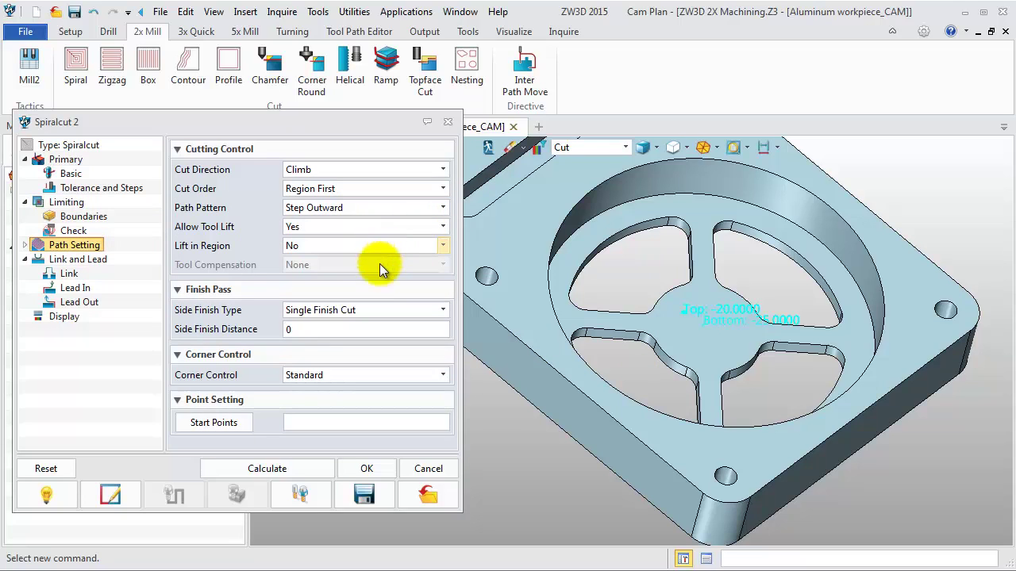
pyautogui.click(383, 309)
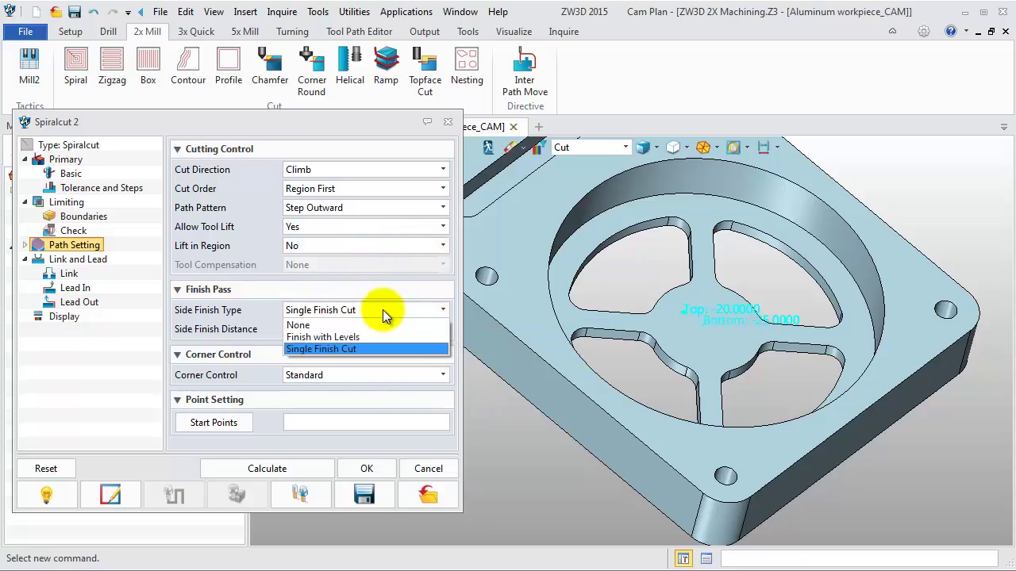
pyautogui.click(372, 326)
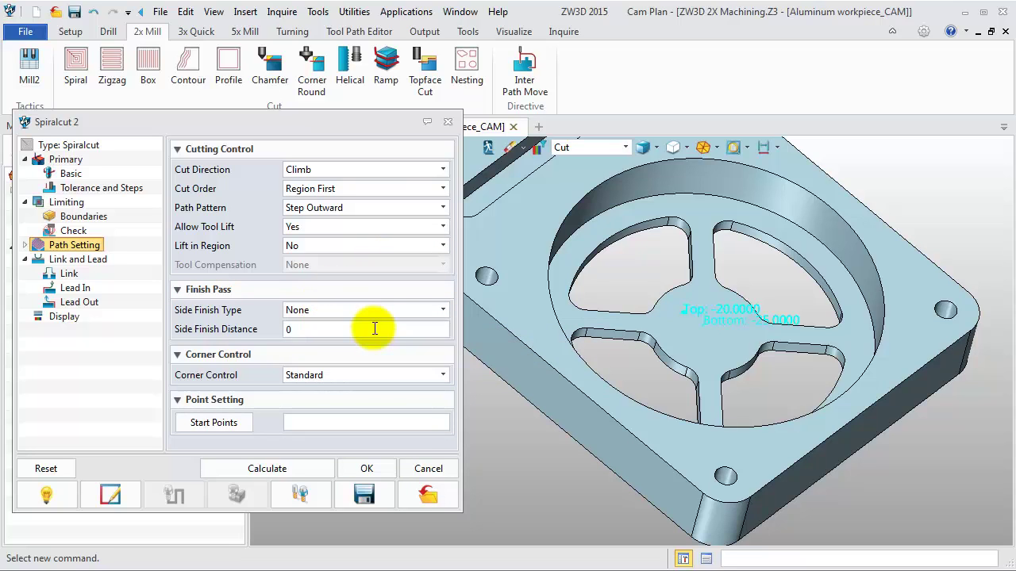
pyautogui.click(72, 274)
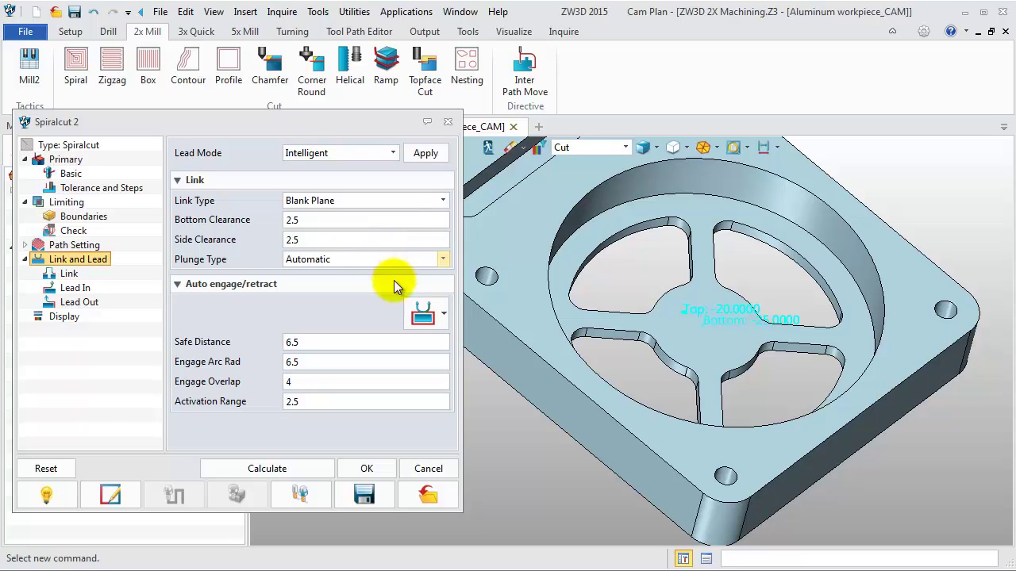
pyautogui.click(443, 316)
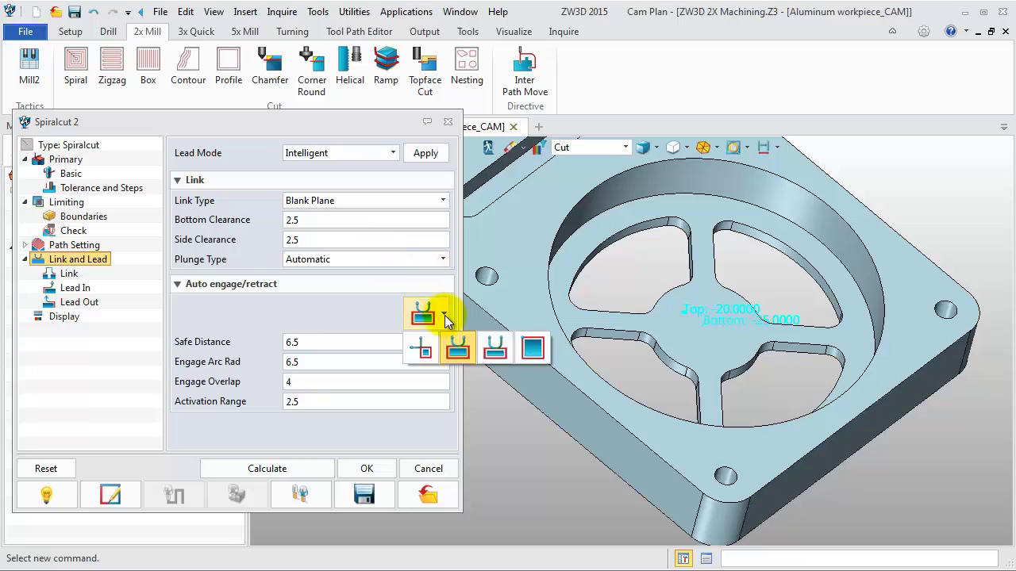
pyautogui.click(534, 349)
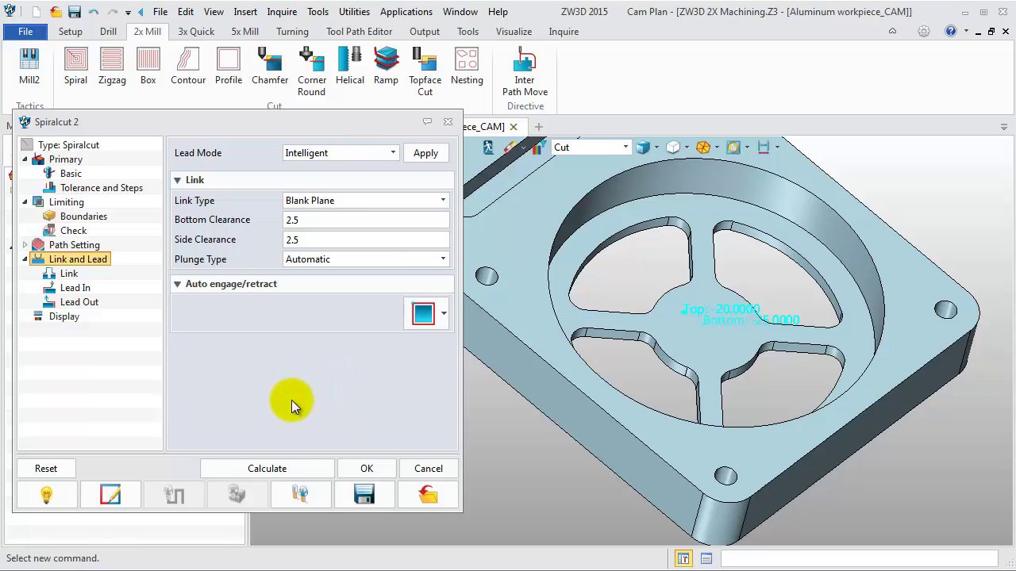
# Step: Calculate the Spiralcut 2 tool path, accept the operation, and hide its path from the part view
pyautogui.click(277, 468)
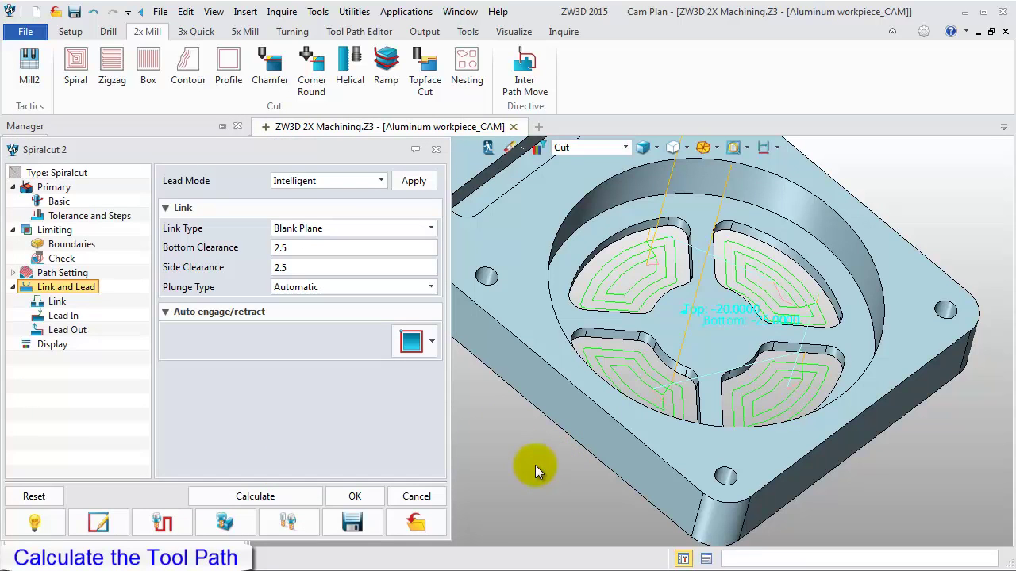
pyautogui.moveTo(535, 465); pyautogui.dragTo(572, 438, button='middle')
pyautogui.scroll(-2, 525, 454)
pyautogui.scroll(-1, 546, 451)
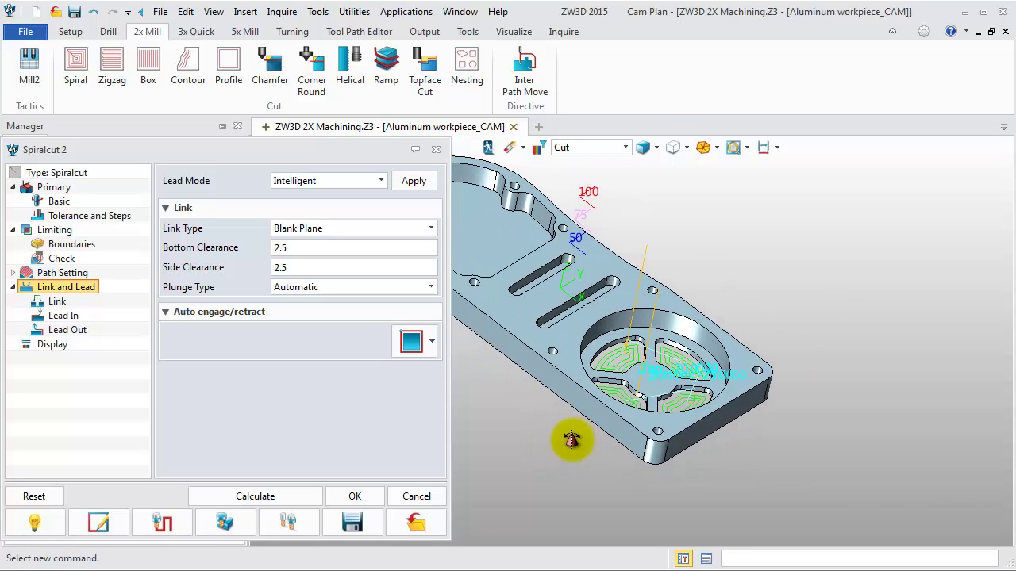
pyautogui.click(356, 497)
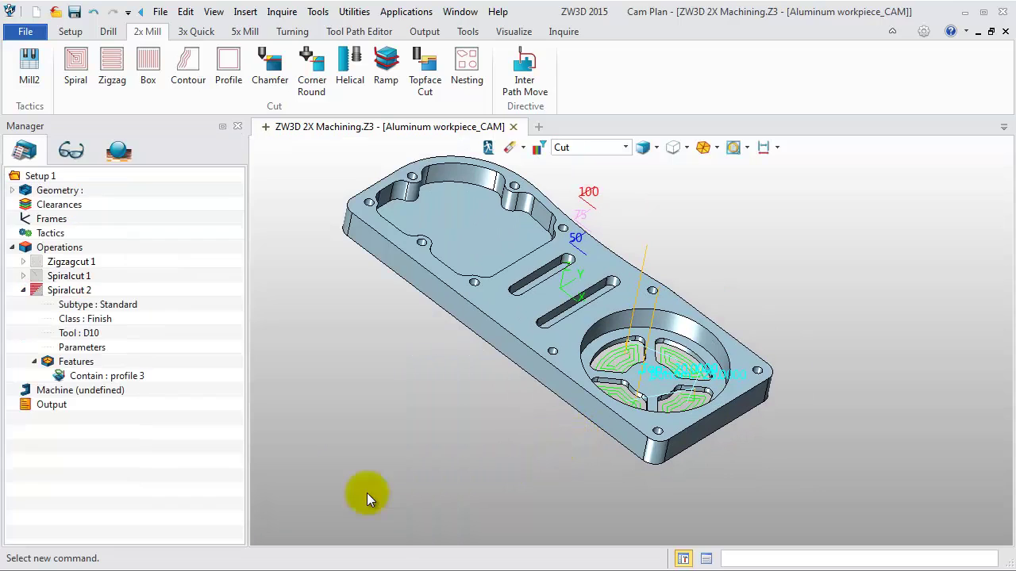
pyautogui.click(24, 291)
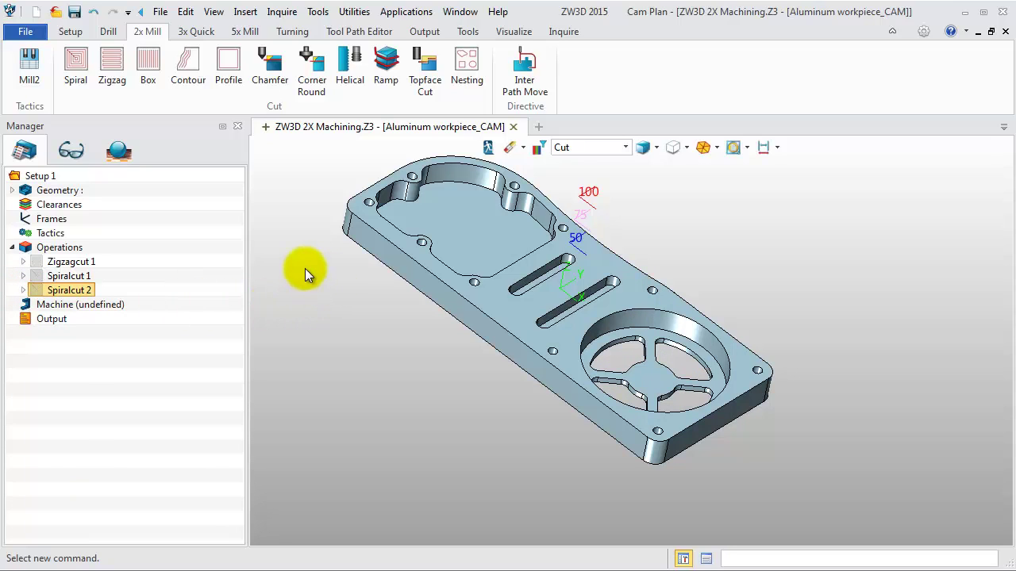
pyautogui.moveTo(329, 267); pyautogui.dragTo(336, 274, button='middle')
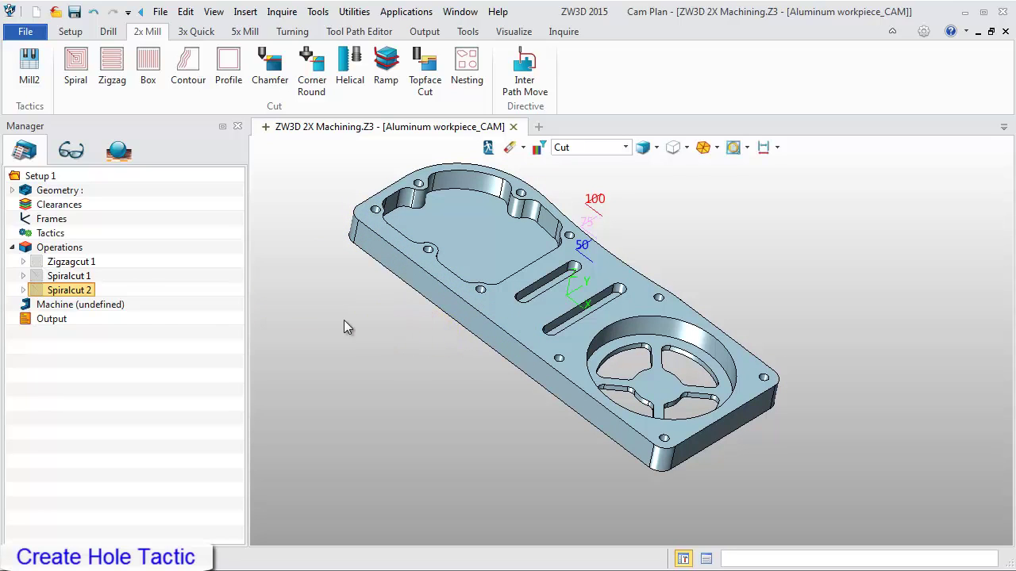
# Step: Insert a hole tactic and assign the Aluminum workpiece part as its feature
pyautogui.rightClick(46, 237)
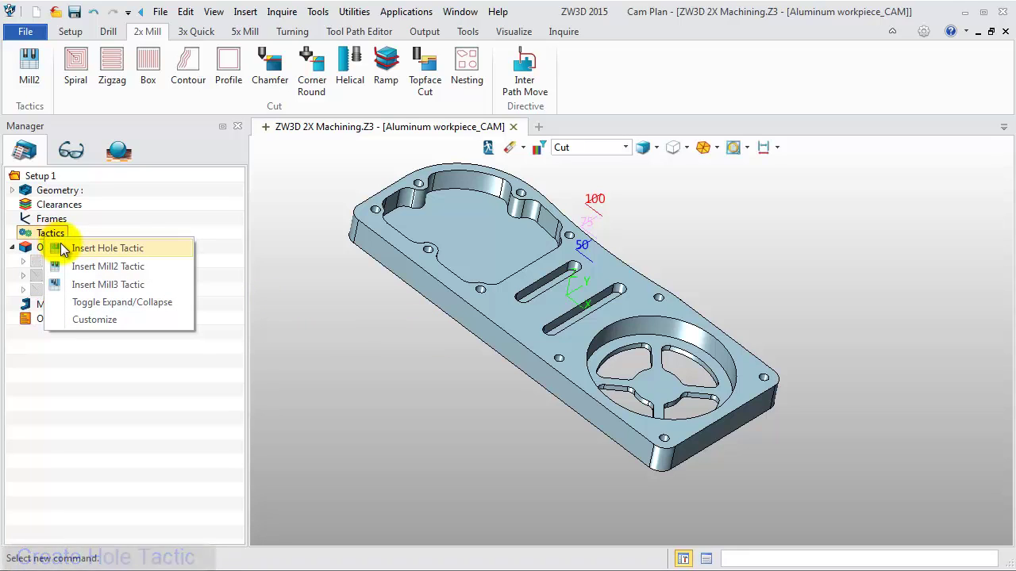
pyautogui.click(103, 248)
pyautogui.click(67, 262)
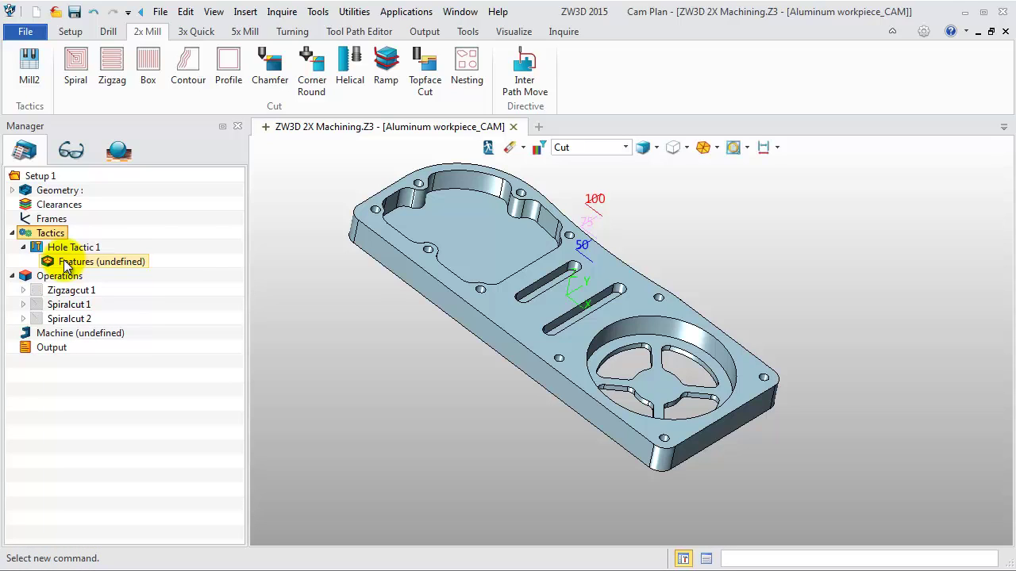
pyautogui.rightClick(67, 265)
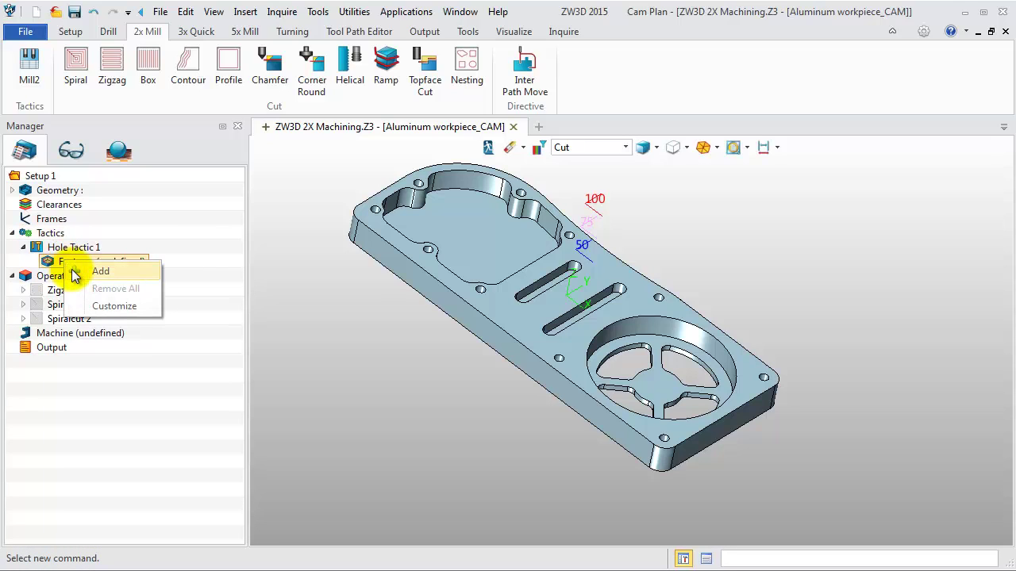
pyautogui.click(76, 274)
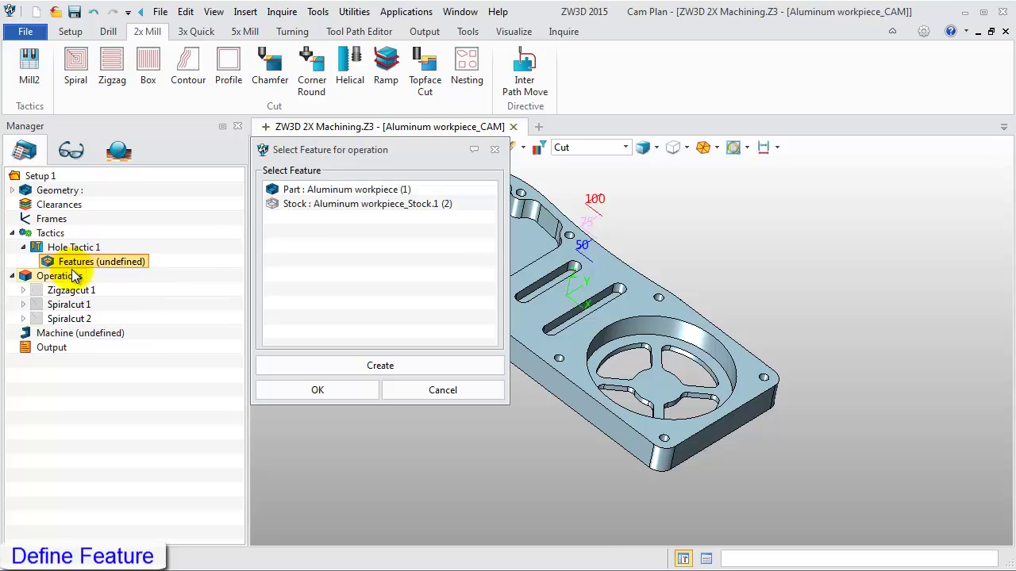
pyautogui.click(310, 192)
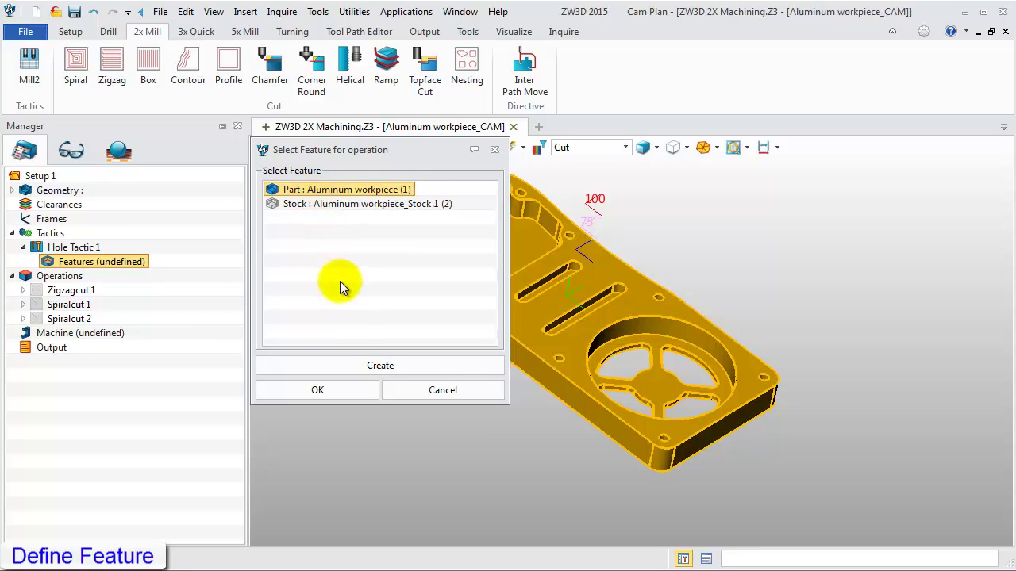
pyautogui.click(335, 389)
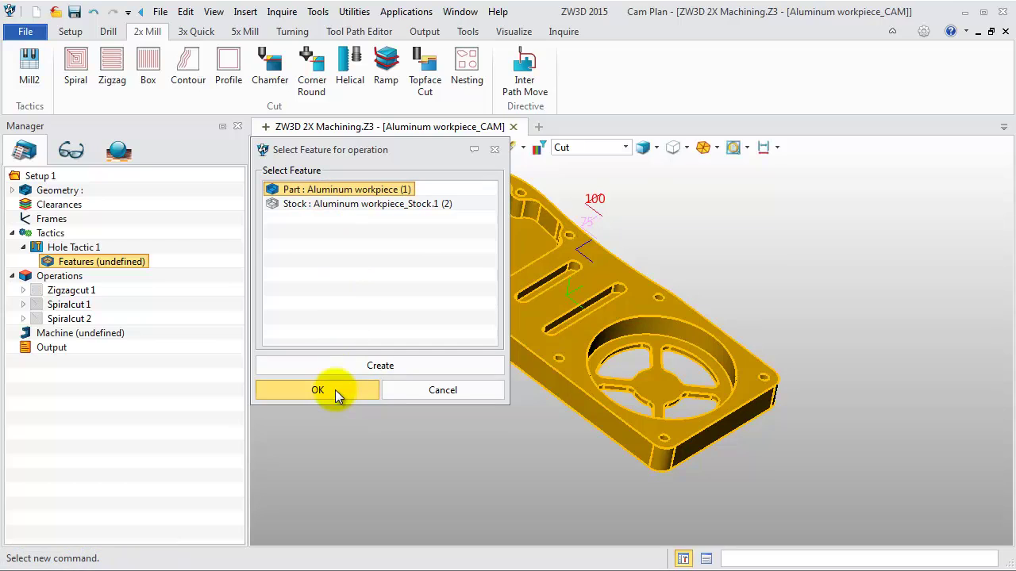
# Step: Create and calculate the drilling operations from the hole tactic, and hide all operation tool paths
pyautogui.rightClick(86, 258)
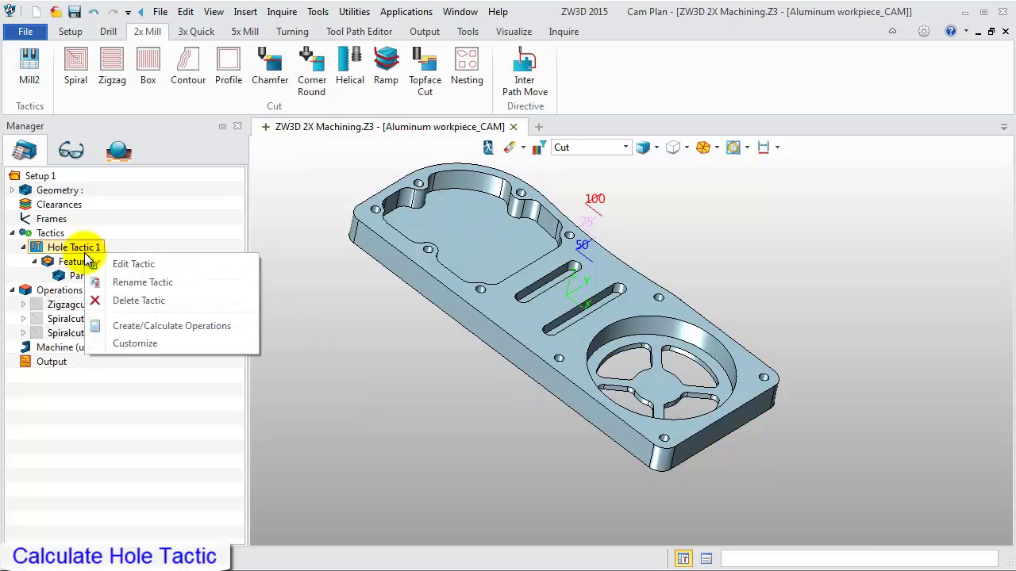
pyautogui.click(144, 325)
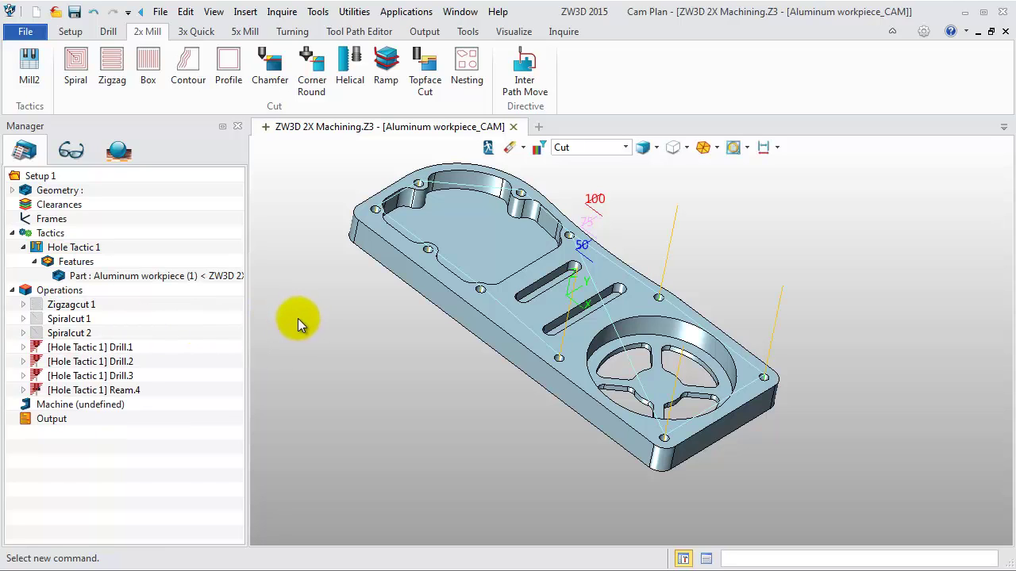
pyautogui.click(25, 292)
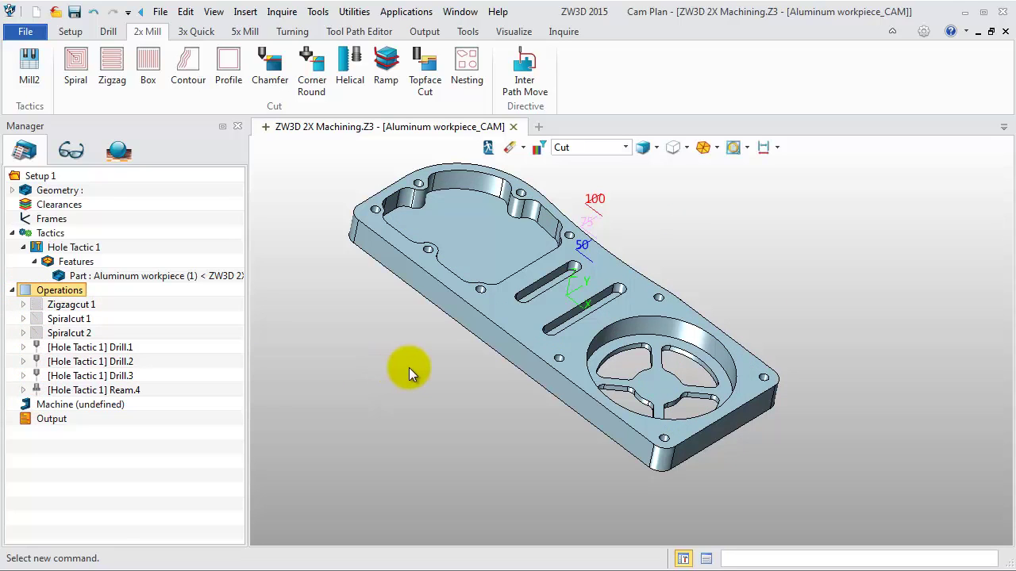
# Step: Create a Ramp operation and start a new profile feature for it
pyautogui.scroll(-2, 409, 368)
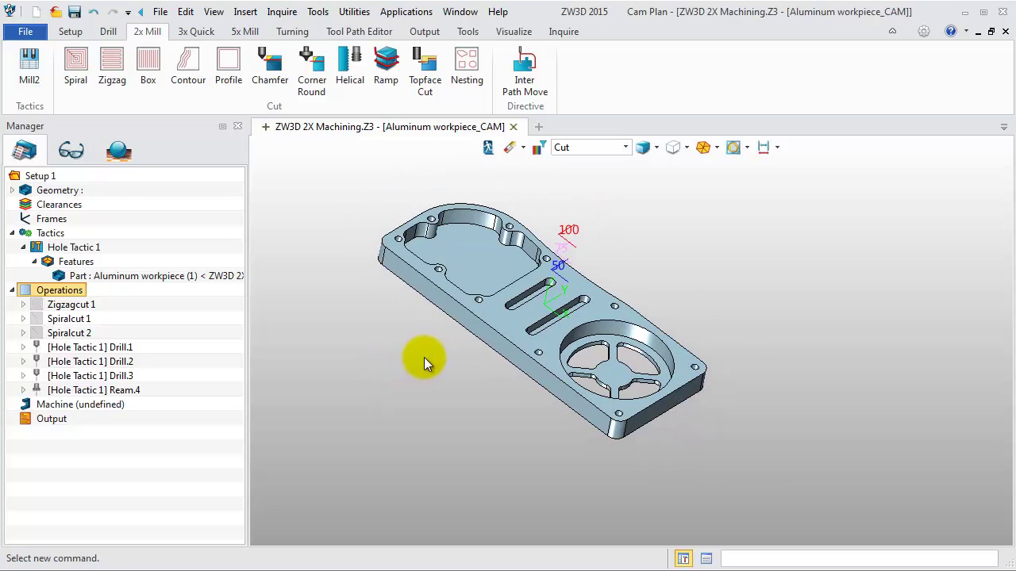
pyautogui.moveTo(424, 358); pyautogui.dragTo(423, 353, button='right')
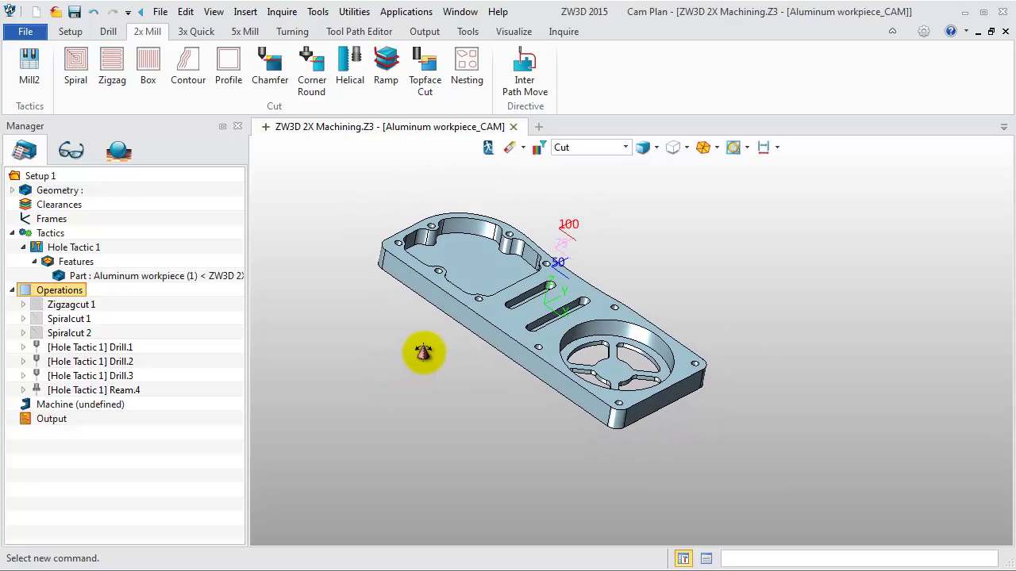
pyautogui.click(388, 87)
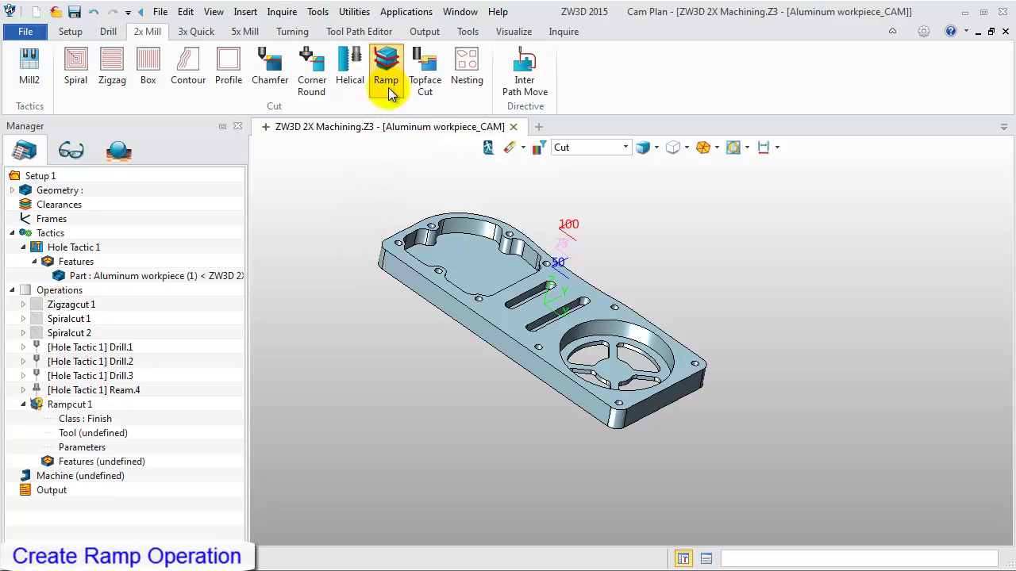
pyautogui.scroll(5, 600, 295)
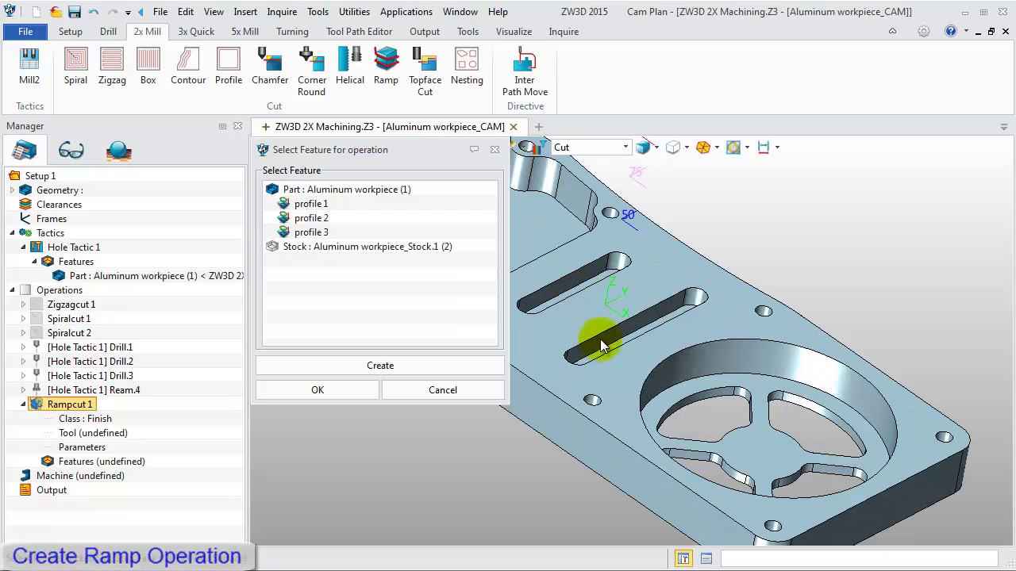
pyautogui.scroll(-3, 641, 338)
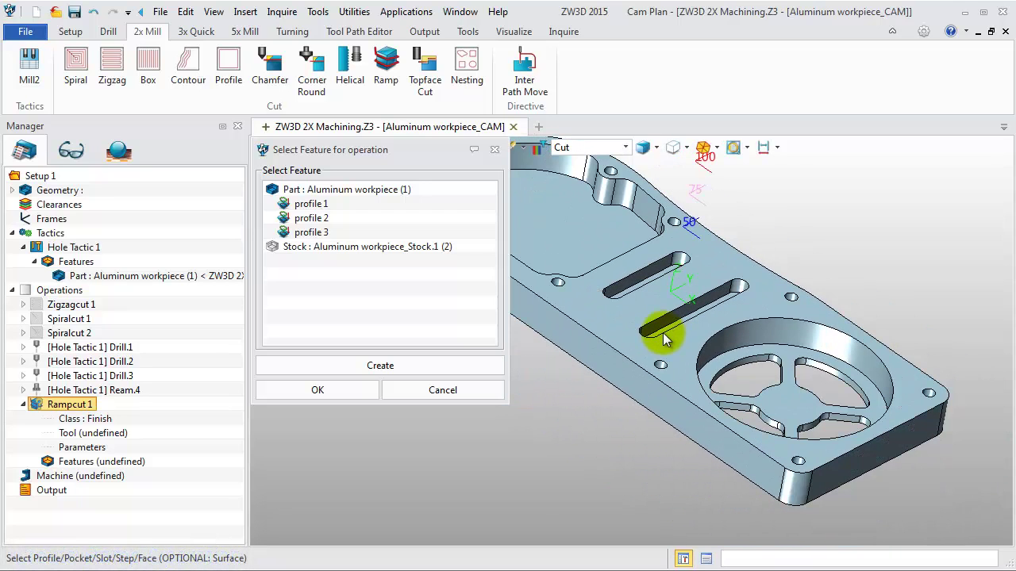
pyautogui.click(332, 367)
pyautogui.click(296, 220)
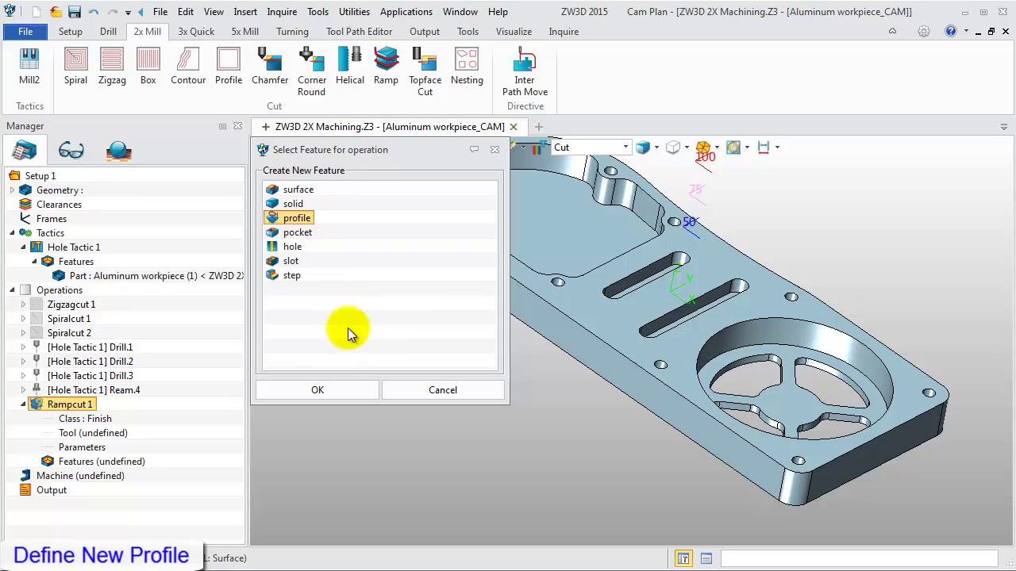
pyautogui.click(331, 392)
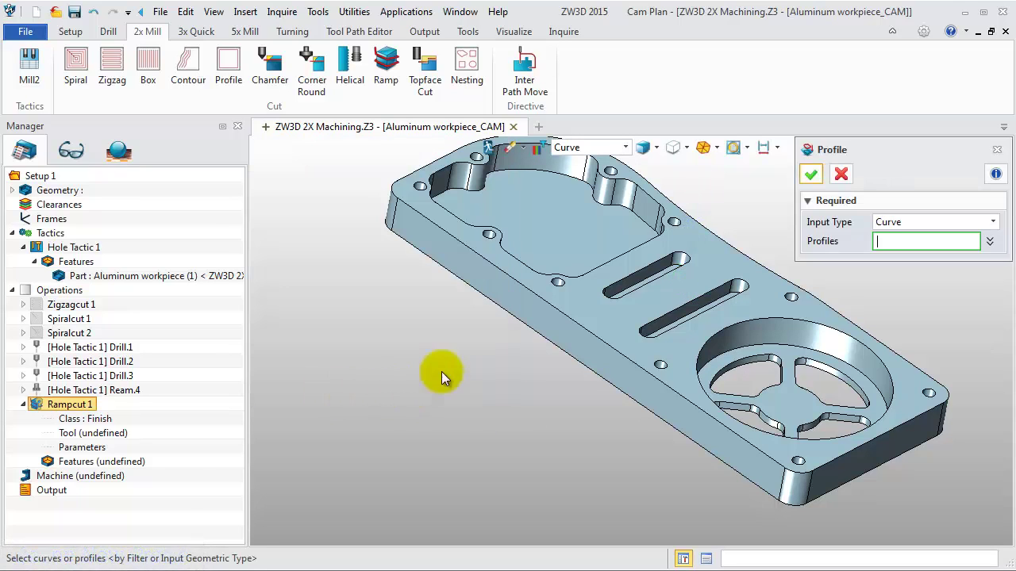
# Step: Define the ramp profile from the top edge loops of the two straight slots, keeping the Contain type
pyautogui.click(631, 280)
pyautogui.click(627, 278)
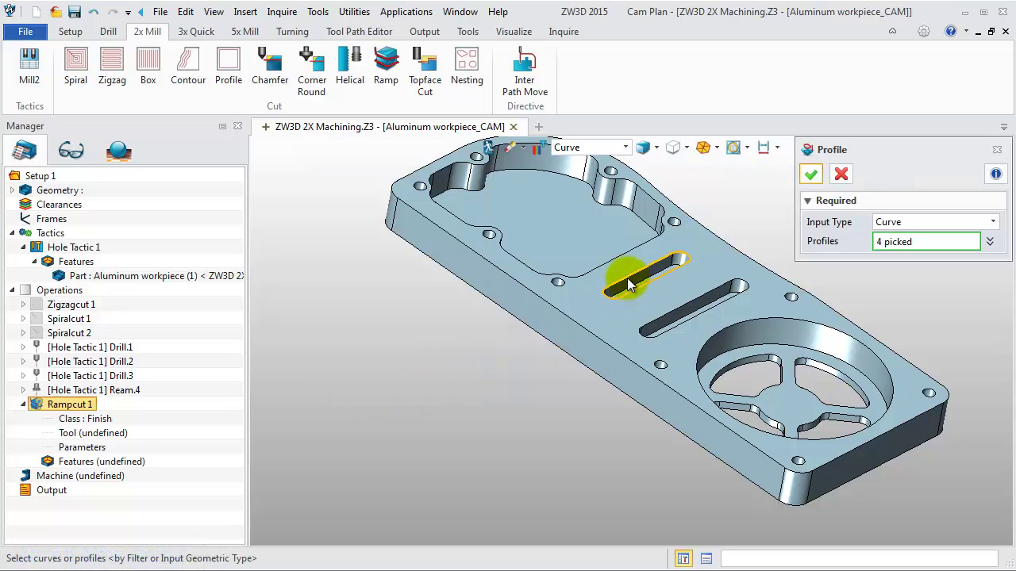
pyautogui.click(673, 305)
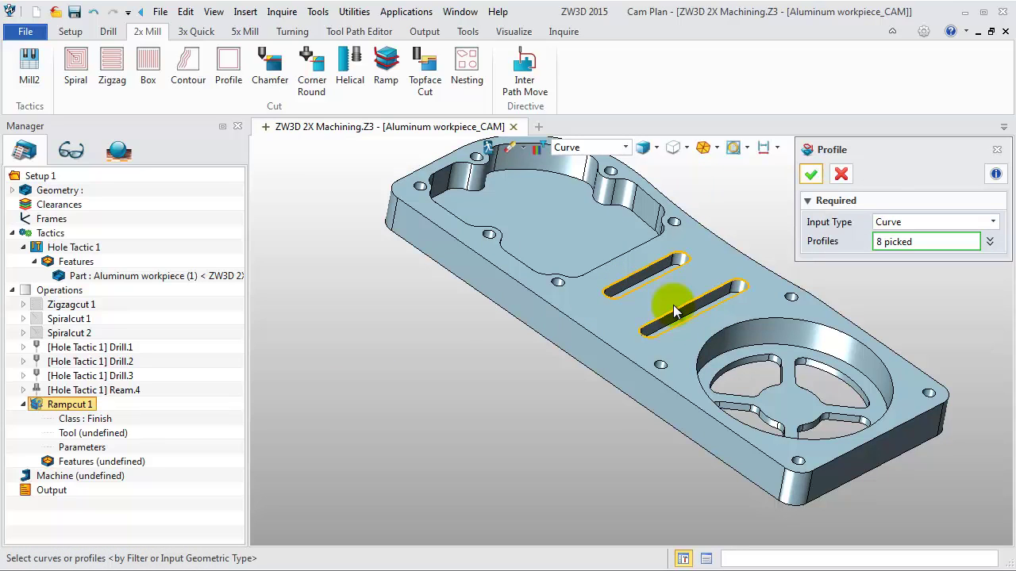
pyautogui.click(809, 175)
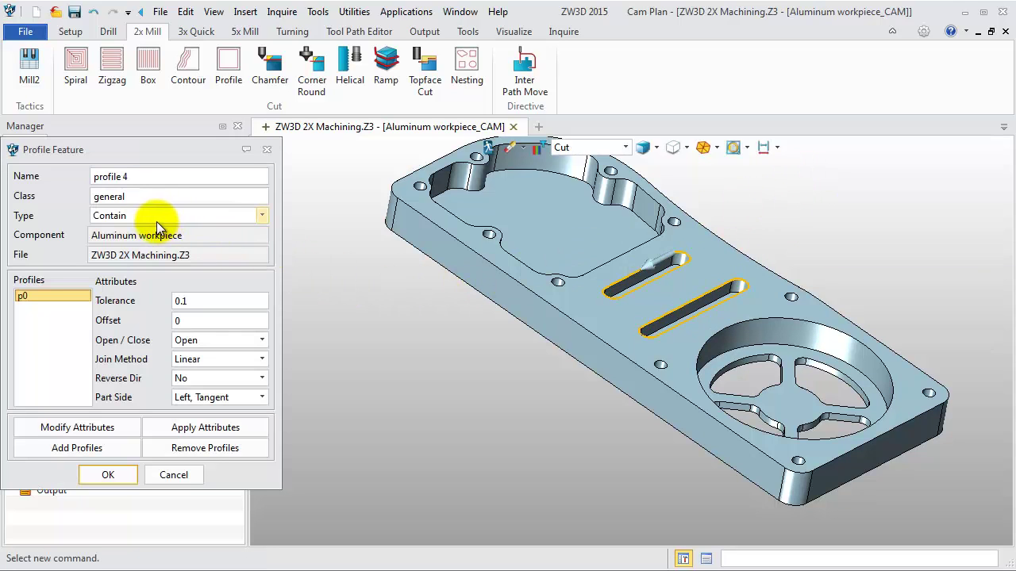
pyautogui.click(109, 475)
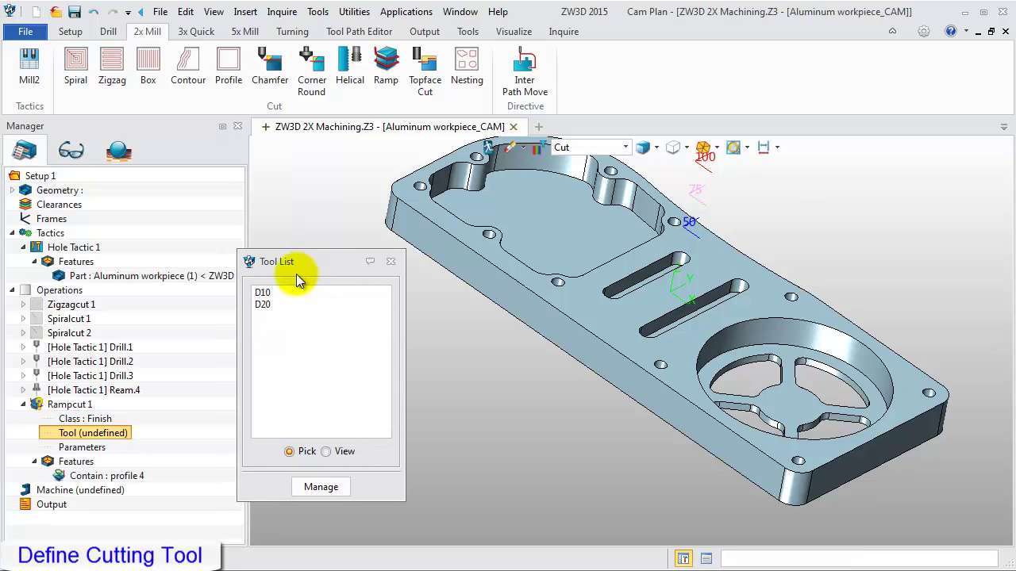
# Step: Use the D10 tool for Rampcut 1 and decline calculating the operation
pyautogui.click(288, 292)
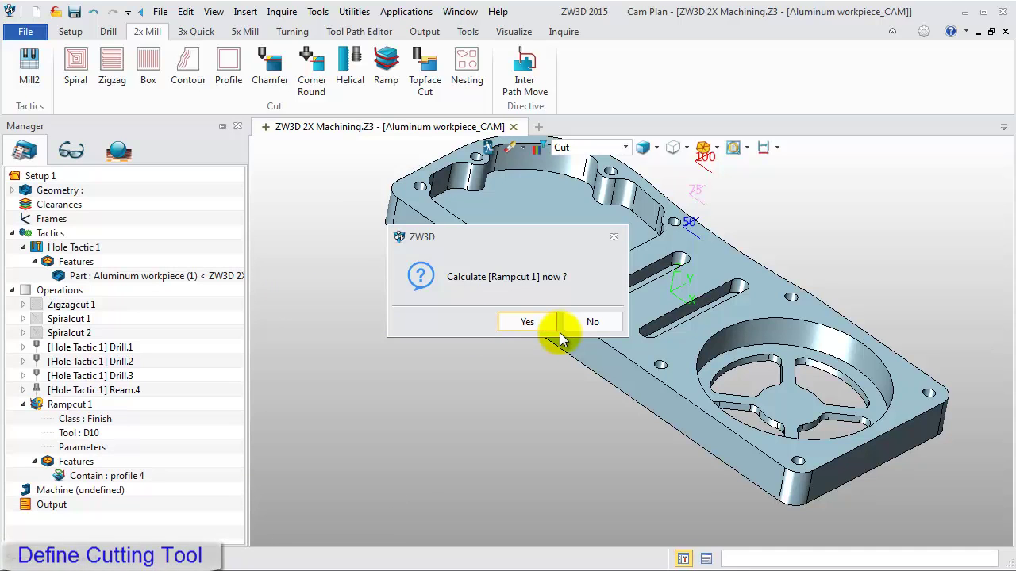
pyautogui.click(591, 323)
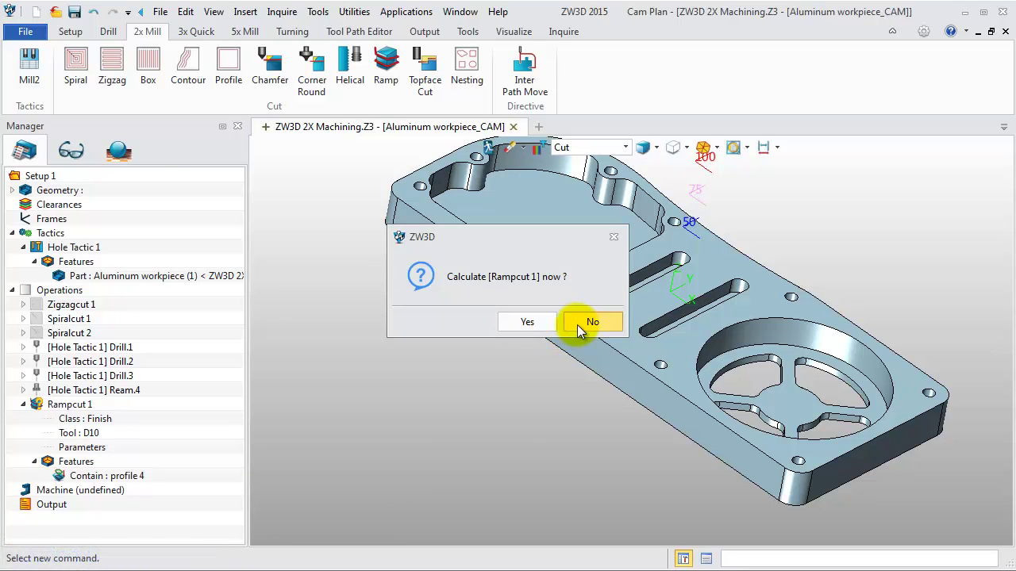
# Step: Set the Profile Side of Rampcut 1 to Left in its path settings
pyautogui.moveTo(530, 344); pyautogui.dragTo(552, 350, button='middle')
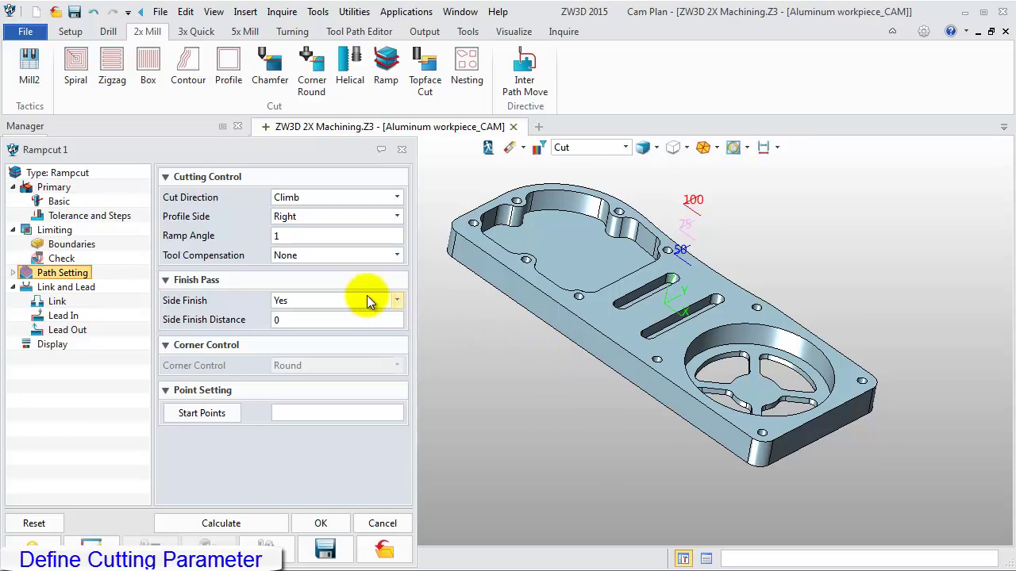
pyautogui.click(355, 223)
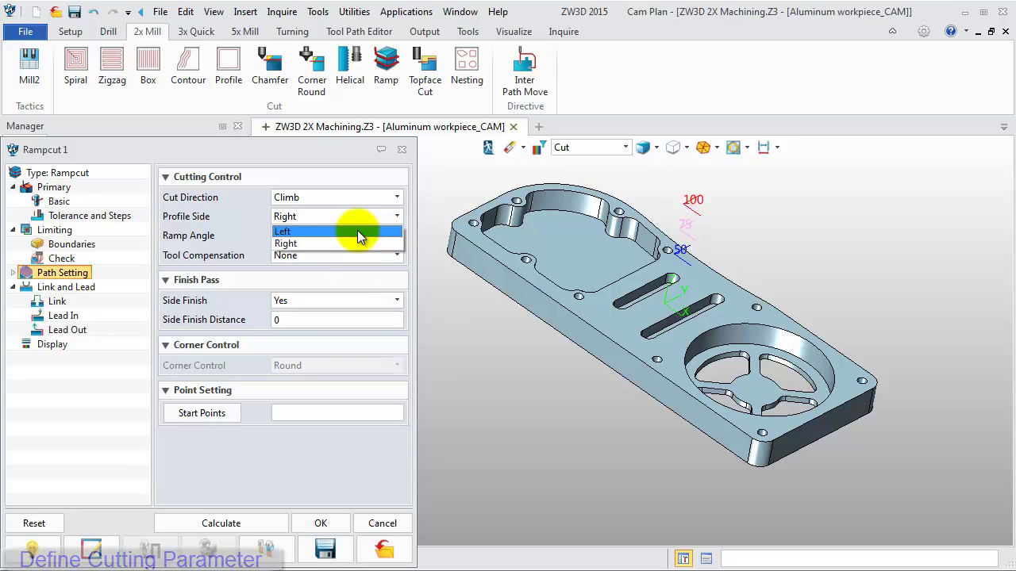
pyautogui.click(357, 231)
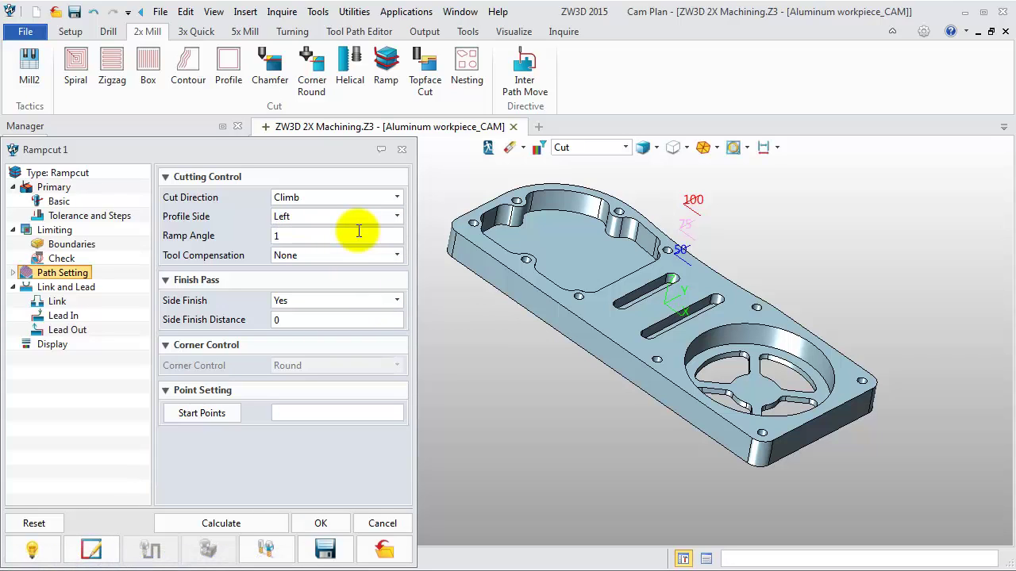
# Step: Define the Z top and bottom limits of Rampcut 1 by selecting a point for each on the straight slot nearer the large pocket
pyautogui.click(58, 230)
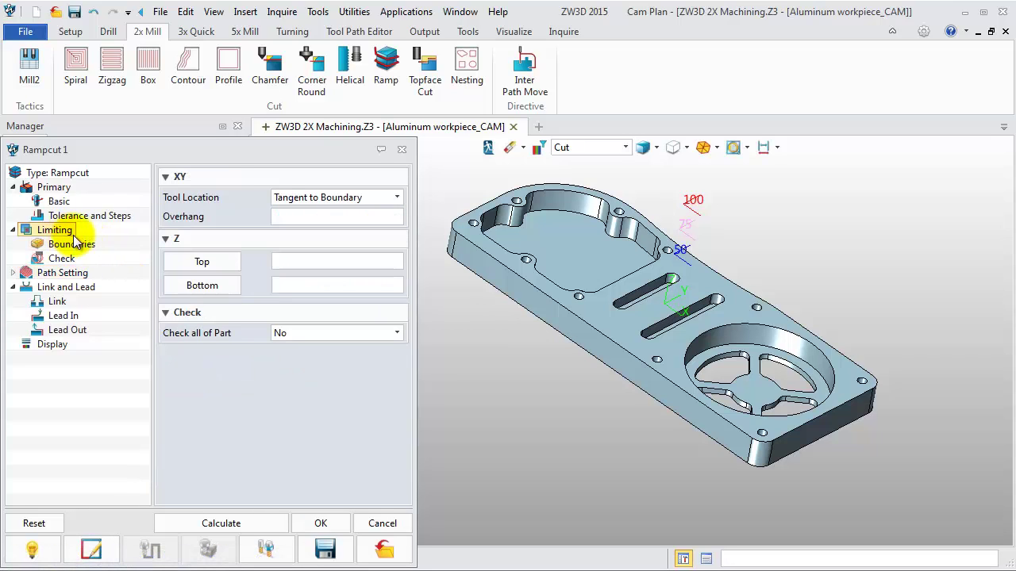
pyautogui.click(199, 261)
pyautogui.scroll(4, 634, 310)
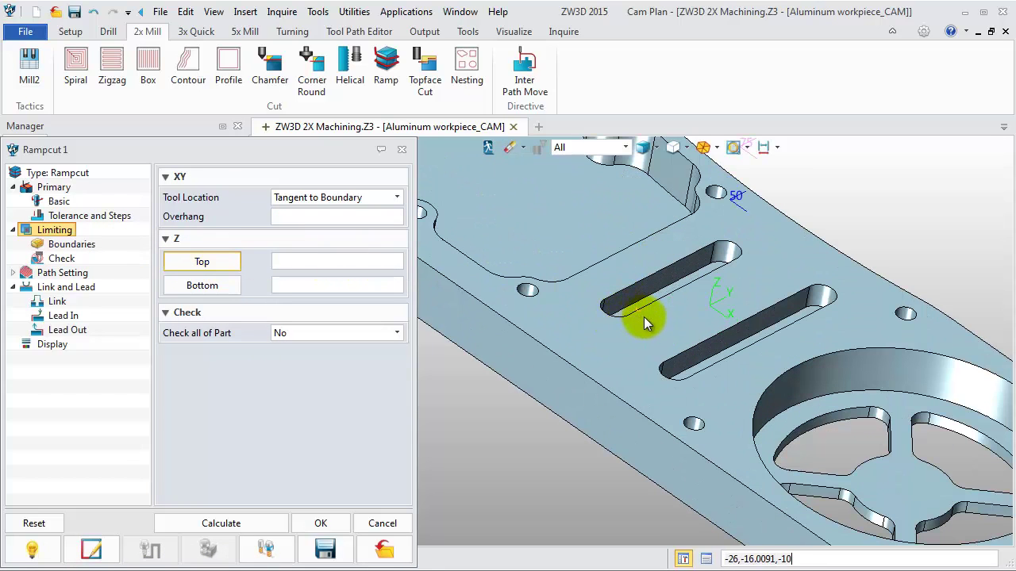
pyautogui.click(643, 317)
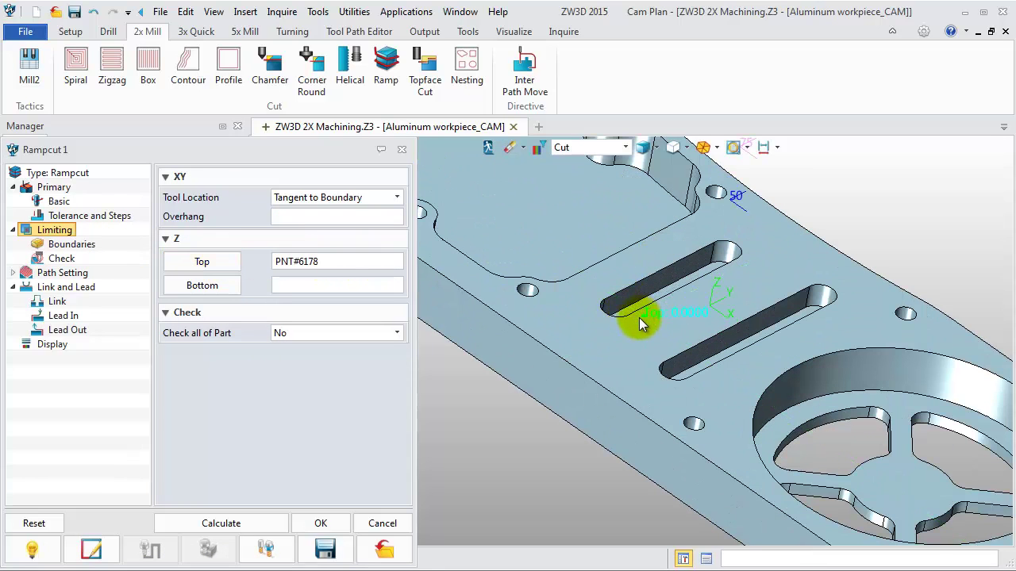
pyautogui.click(227, 289)
pyautogui.scroll(5, 611, 309)
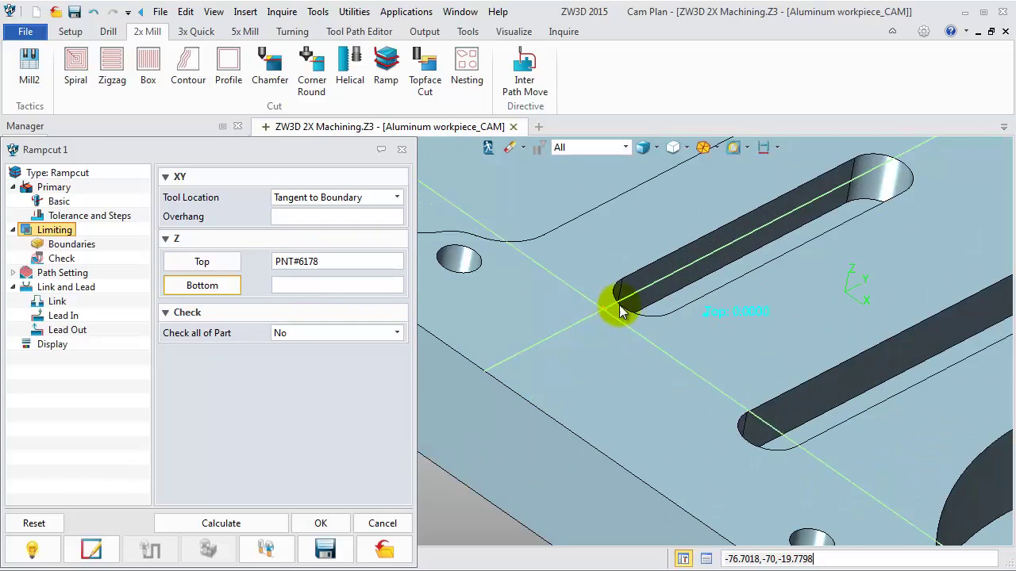
pyautogui.click(687, 308)
pyautogui.scroll(-5, 691, 308)
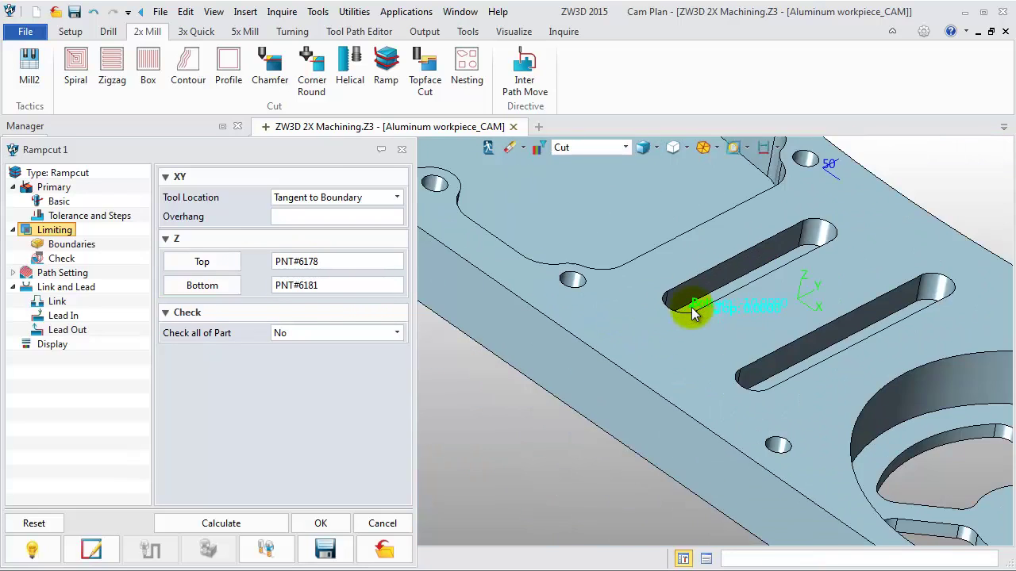
pyautogui.moveTo(655, 320); pyautogui.dragTo(568, 319, button='middle')
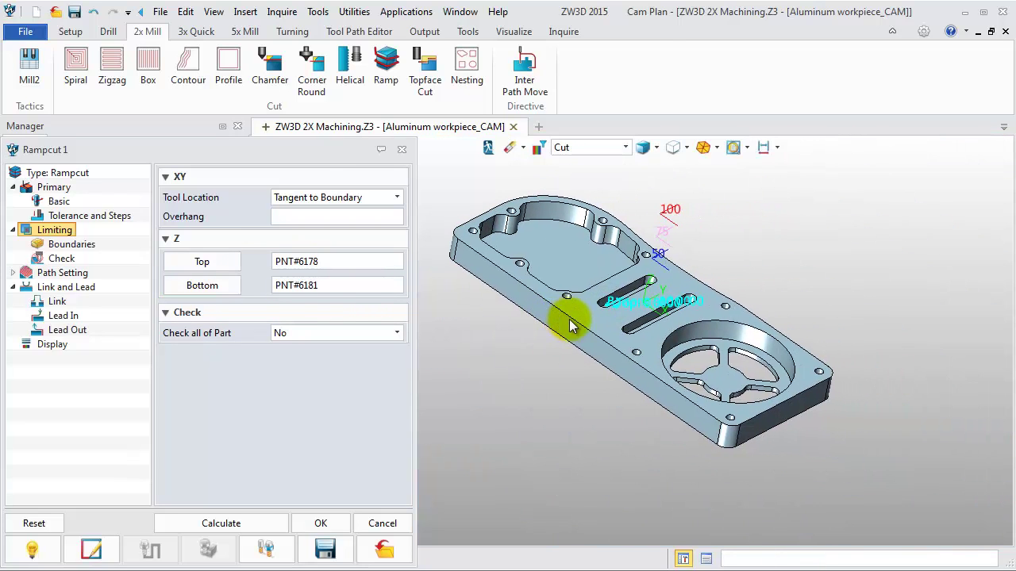
# Step: Calculate the Rampcut 1 tool path, inspect it in the two slots, and accept the operation parameters
pyautogui.click(250, 523)
pyautogui.scroll(5, 619, 313)
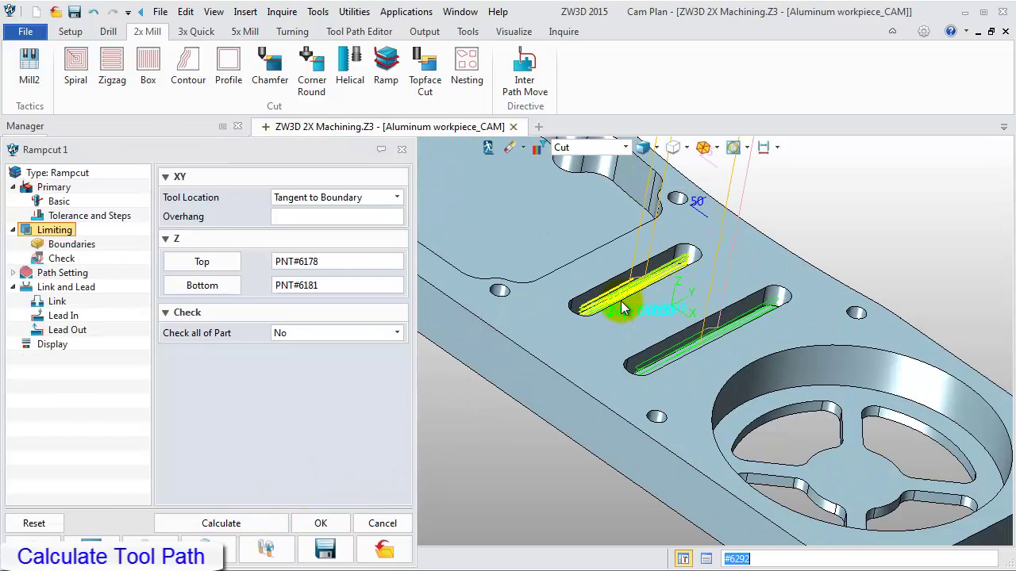
pyautogui.moveTo(569, 361)
pyautogui.mouseDown(button='right')
pyautogui.moveTo(567, 374)
pyautogui.moveTo(553, 370)
pyautogui.moveTo(577, 355)
pyautogui.mouseUp(button='right')
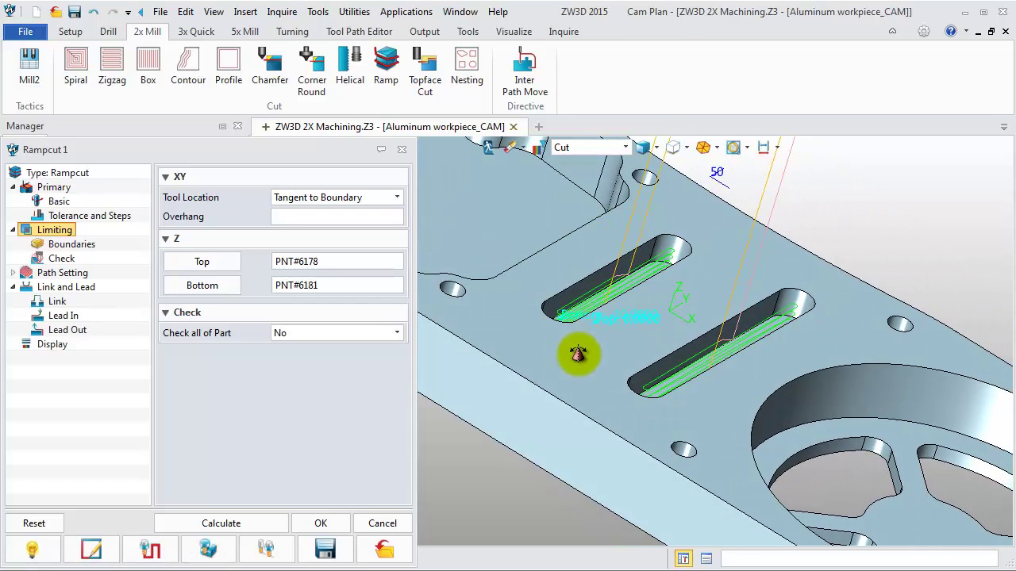
pyautogui.scroll(-2, 578, 354)
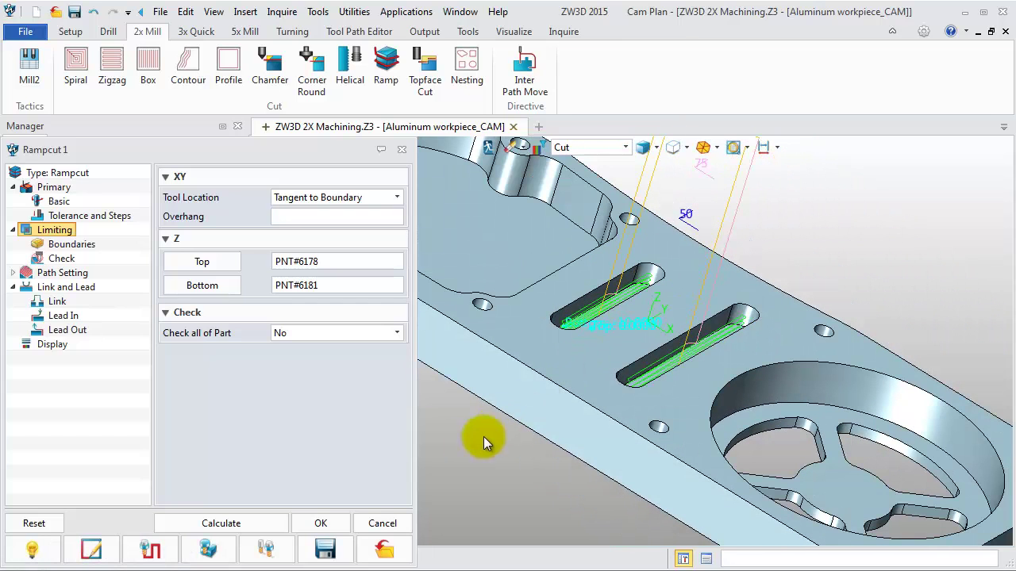
pyautogui.click(321, 524)
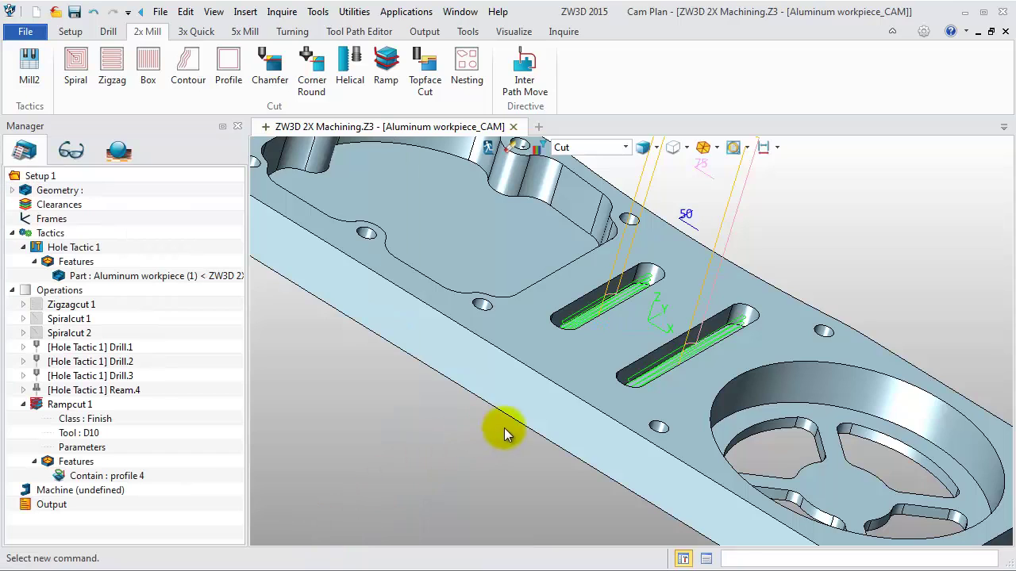
# Step: Hide the Rampcut 1 tool path and collapse the operation's entry in the plan tree
pyautogui.moveTo(505, 429); pyautogui.dragTo(478, 377, button='right')
pyautogui.scroll(-3, 478, 377)
pyautogui.click(34, 405)
pyautogui.click(22, 405)
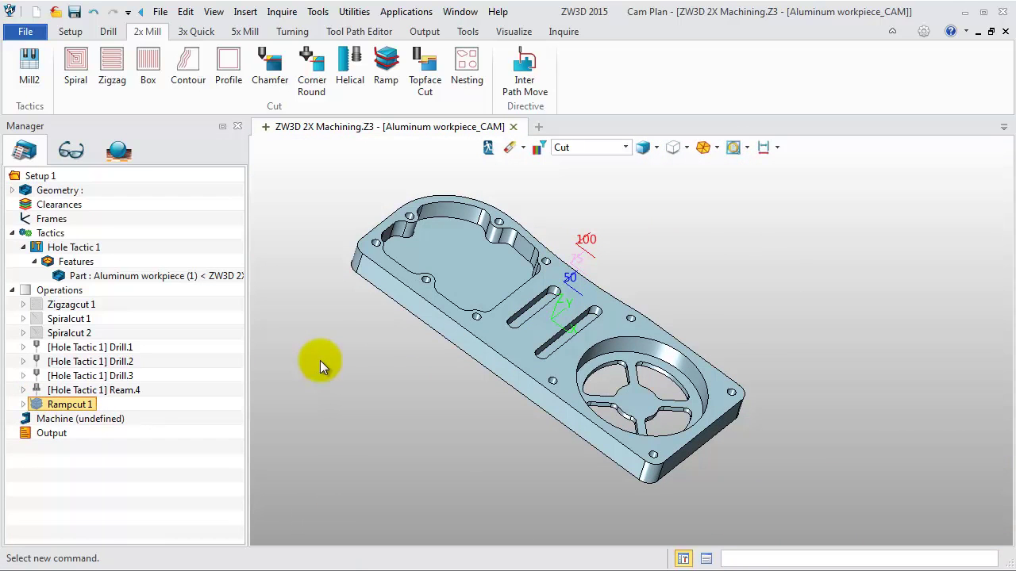
# Step: Create a Profile operation using the existing feature profile 1, the part's outer contour
pyautogui.click(226, 91)
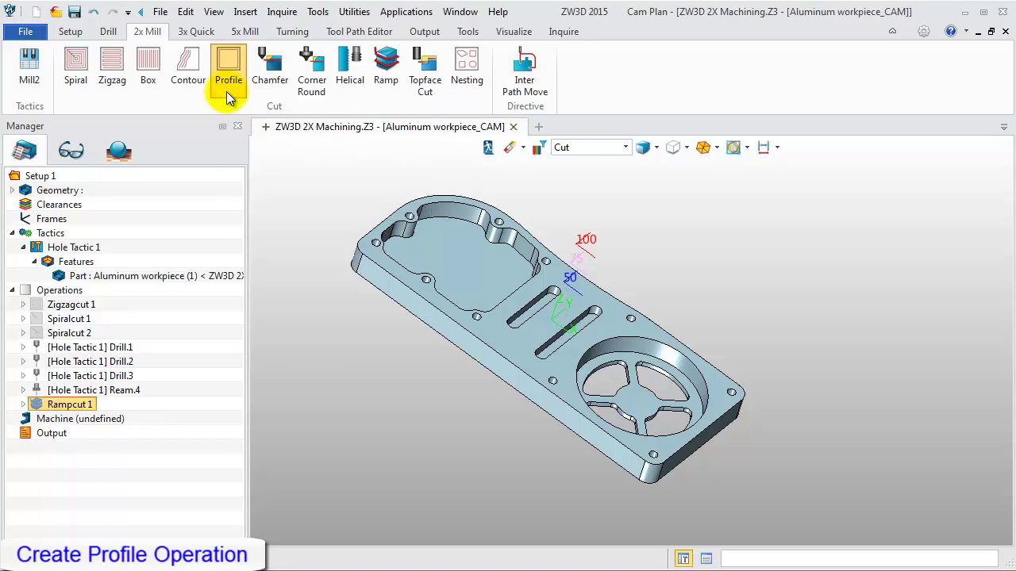
pyautogui.scroll(-3, 641, 341)
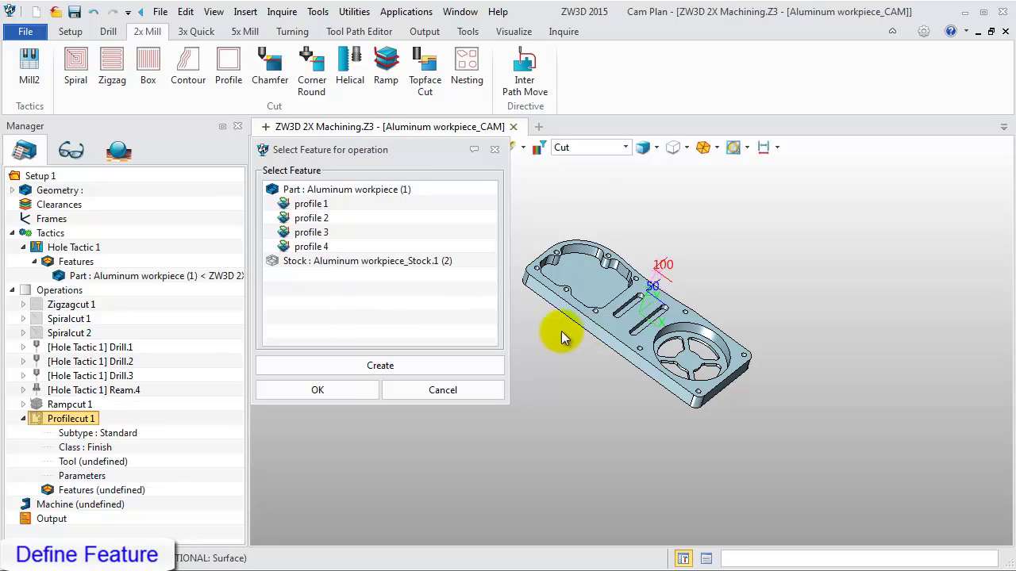
pyautogui.click(320, 208)
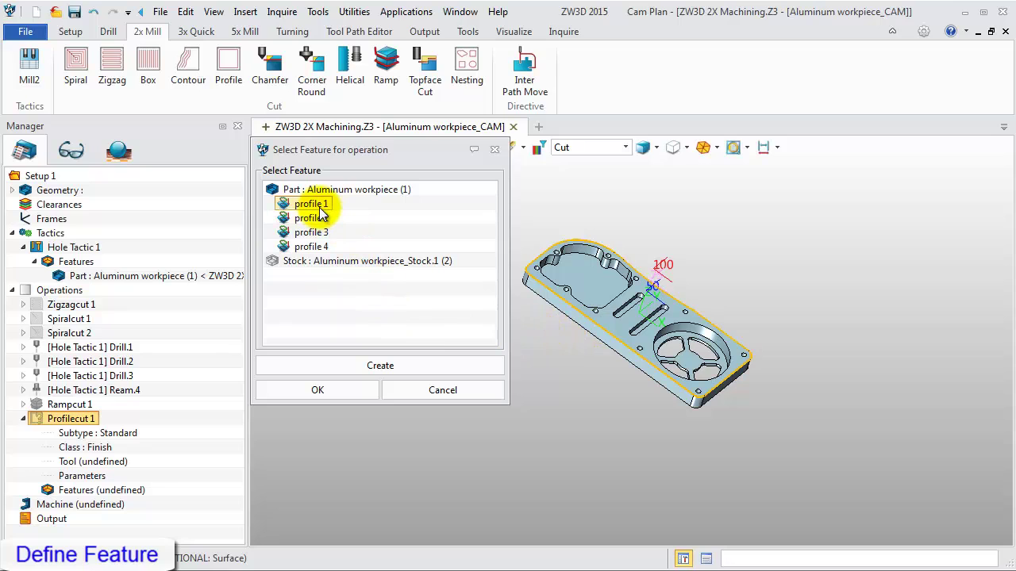
pyautogui.click(324, 394)
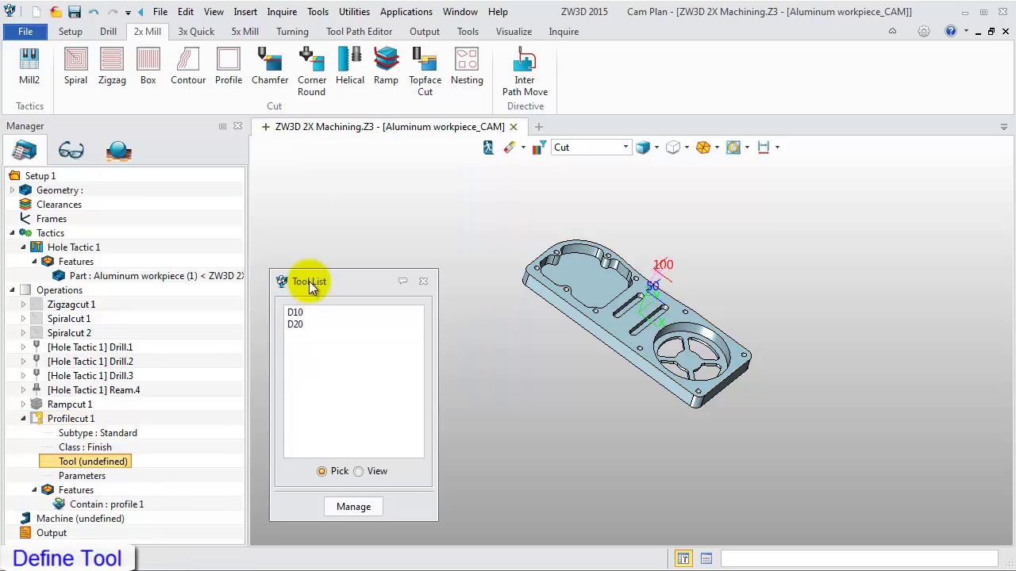
# Step: Use the D10 tool for Profilecut 1 and decline calculating the operation
pyautogui.click(305, 311)
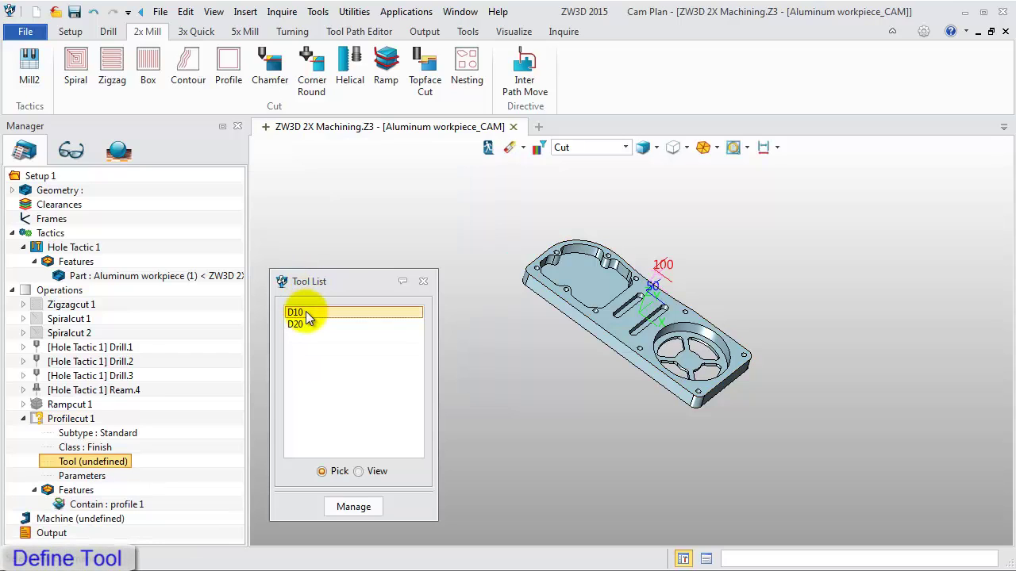
pyautogui.doubleClick(306, 311)
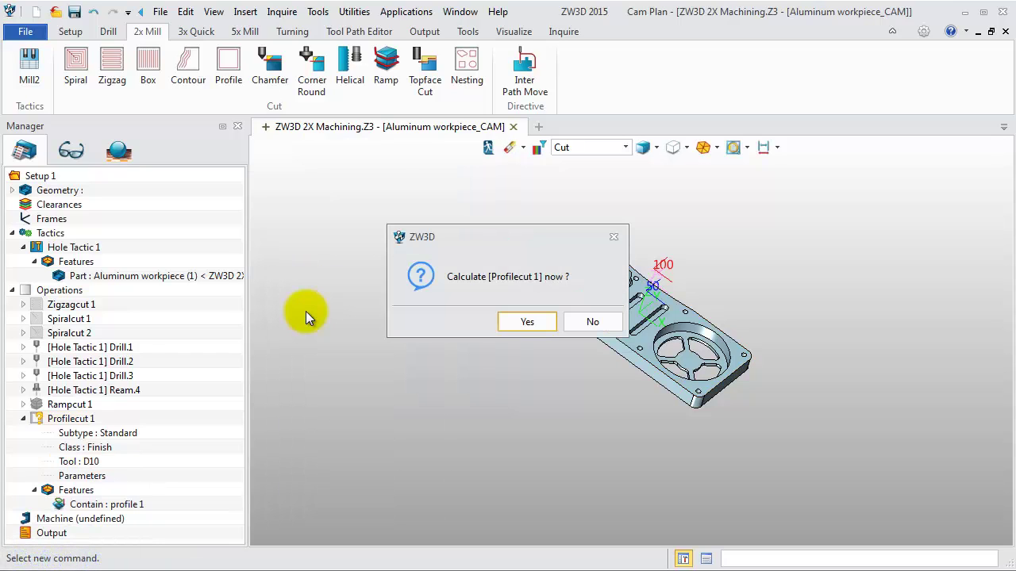
pyautogui.click(587, 324)
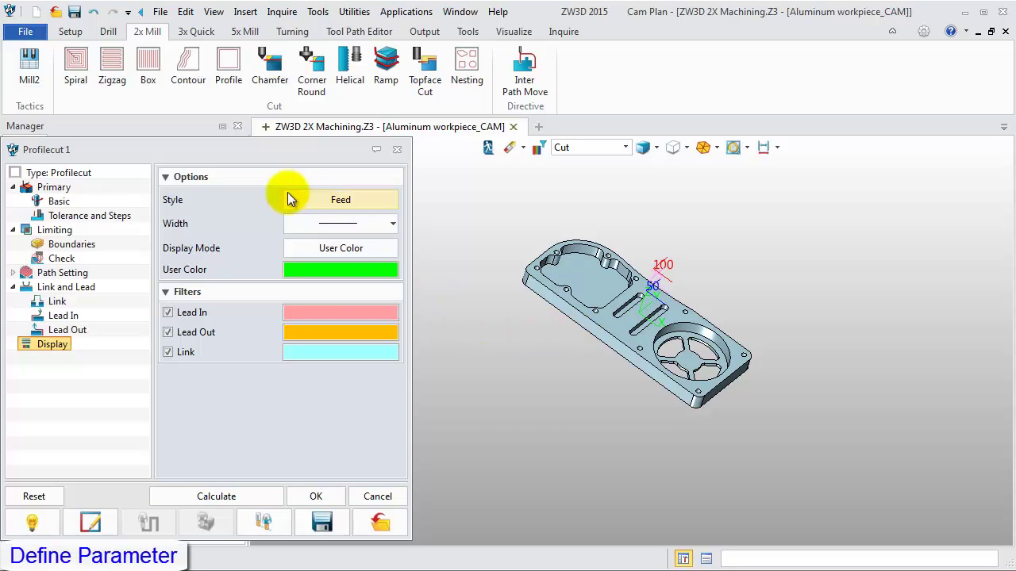
# Step: Set the bottom Z limit of Profilecut 1 to a point on the part's underside at Z -25
pyautogui.moveTo(256, 152); pyautogui.dragTo(327, 134)
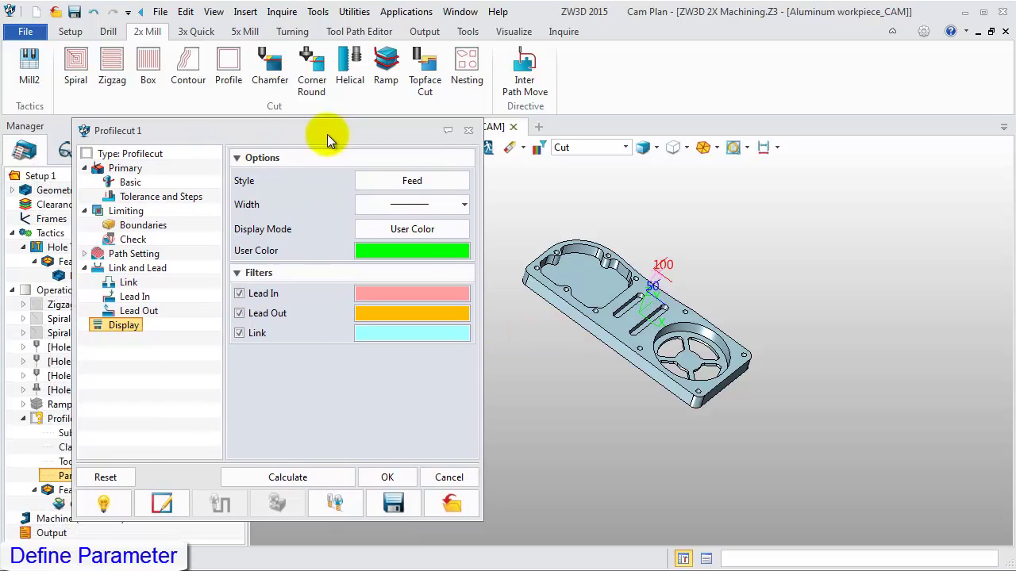
pyautogui.click(135, 212)
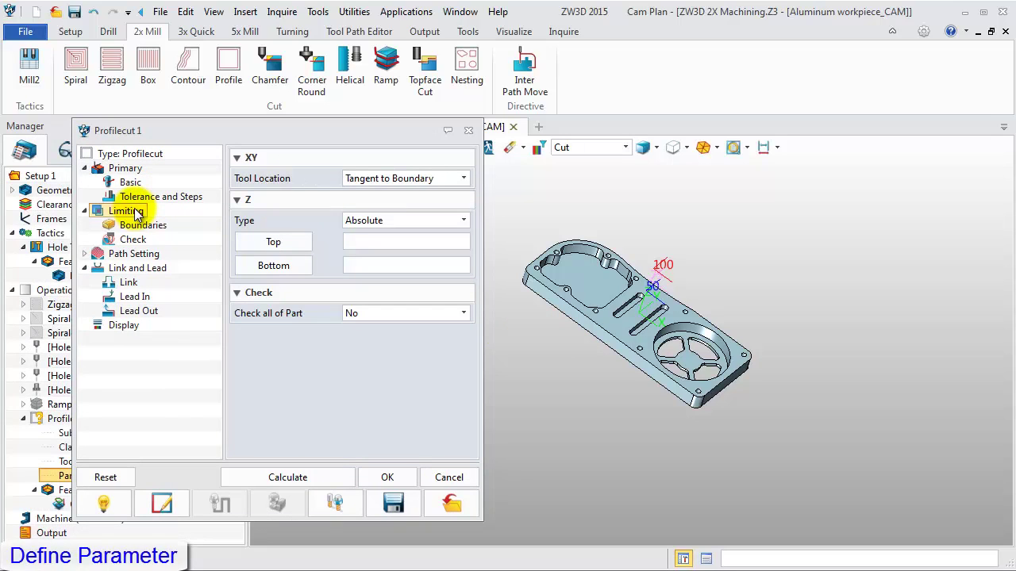
pyautogui.click(287, 265)
pyautogui.scroll(3, 615, 365)
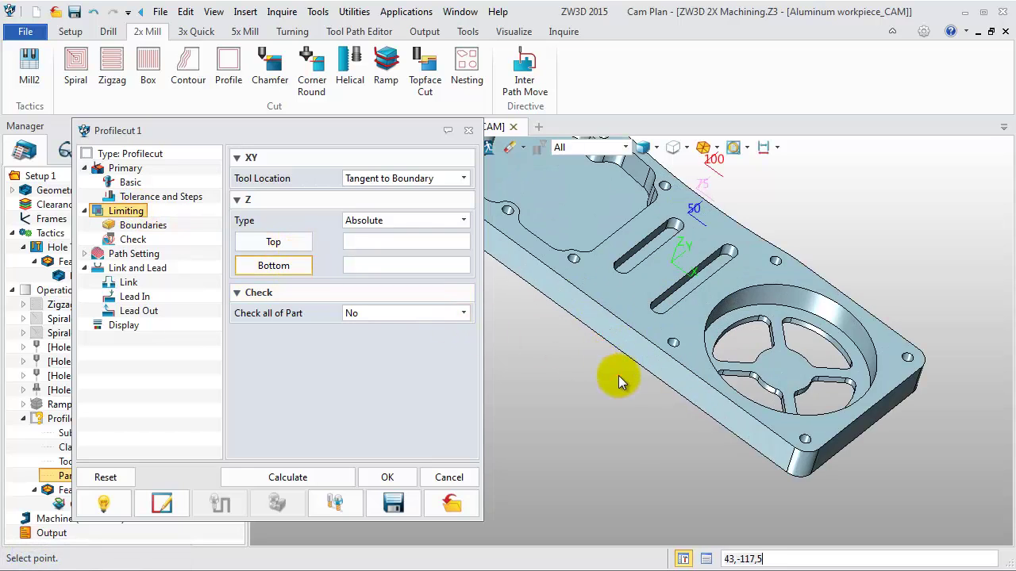
pyautogui.moveTo(619, 375); pyautogui.dragTo(675, 310, button='middle')
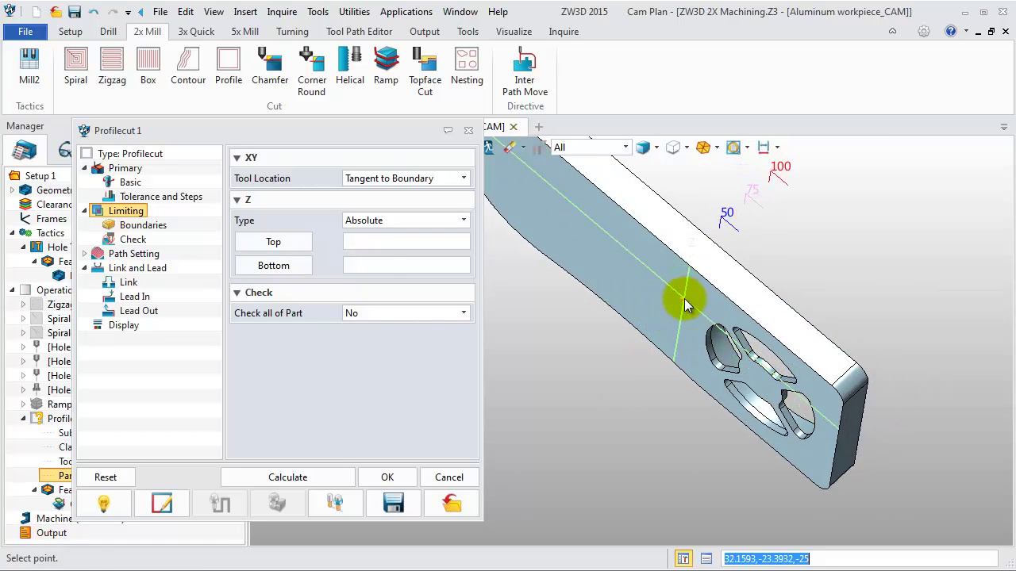
pyautogui.click(684, 299)
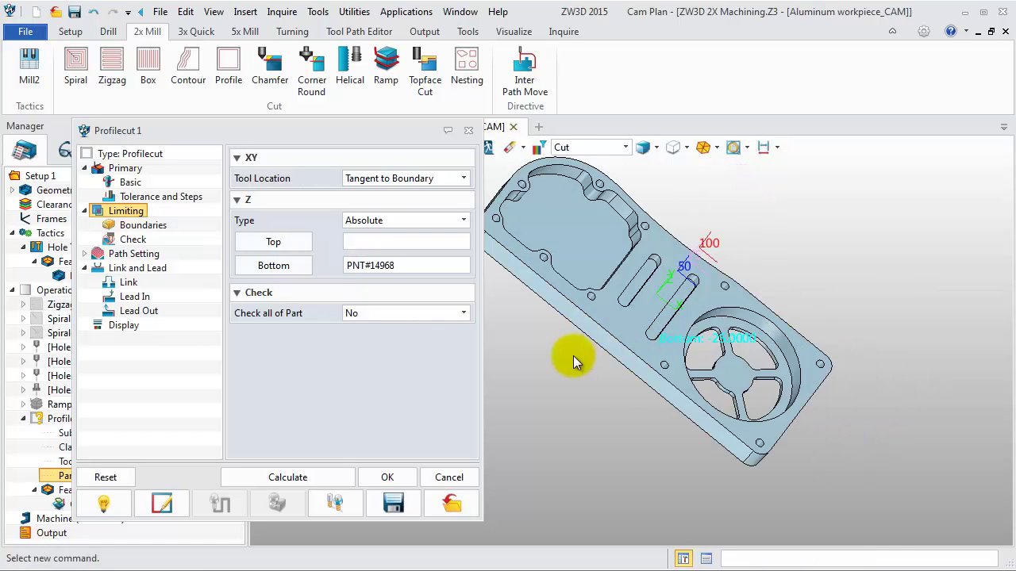
# Step: Set the Profile Side of Profilecut 1 to Right in its path settings
pyautogui.click(131, 254)
pyautogui.click(397, 217)
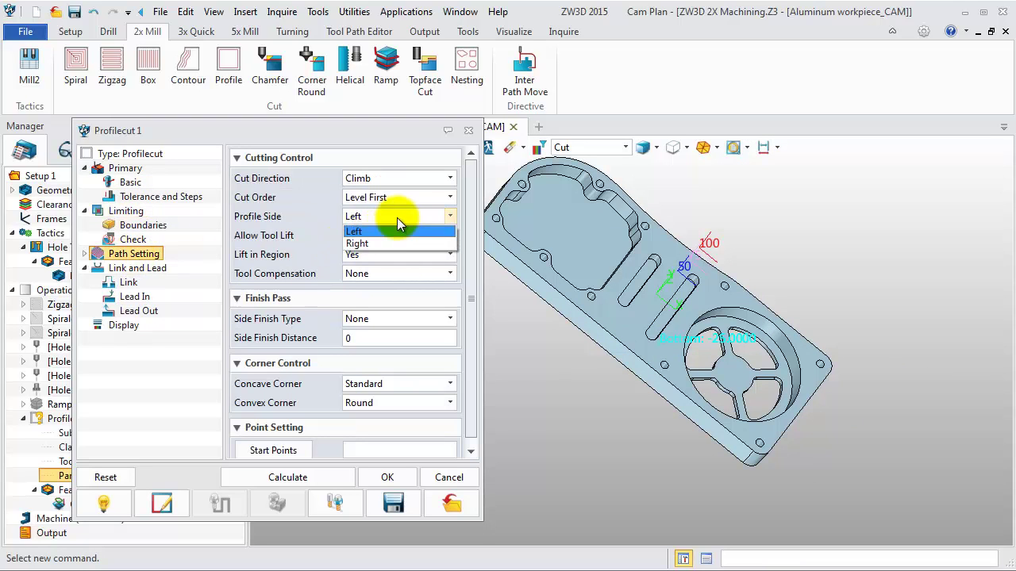
pyautogui.click(395, 242)
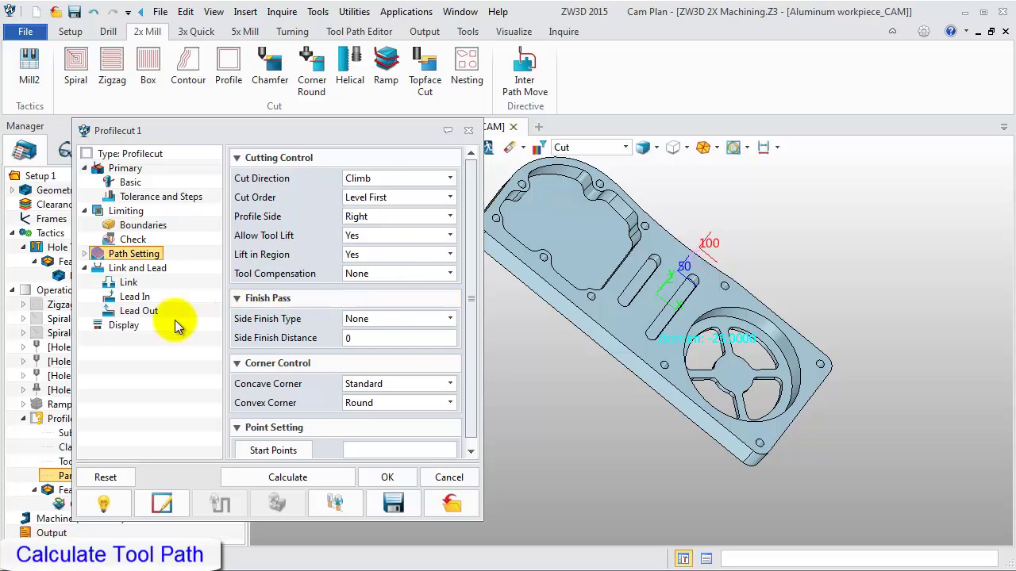
# Step: Calculate the Profilecut 1 tool path, inspect it around the part, and accept the operation parameters
pyautogui.click(248, 478)
pyautogui.moveTo(594, 404)
pyautogui.mouseDown(button='middle')
pyautogui.moveTo(579, 408)
pyautogui.moveTo(551, 376)
pyautogui.moveTo(594, 386)
pyautogui.mouseUp(button='middle')
pyautogui.scroll(3, 578, 391)
pyautogui.scroll(-2, 581, 393)
pyautogui.scroll(-1, 582, 392)
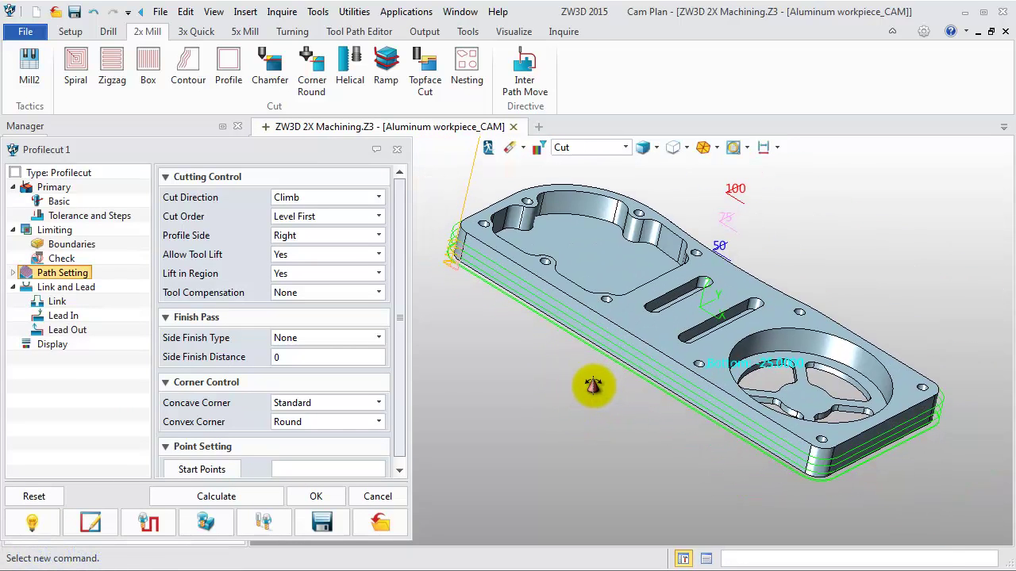
pyautogui.click(327, 497)
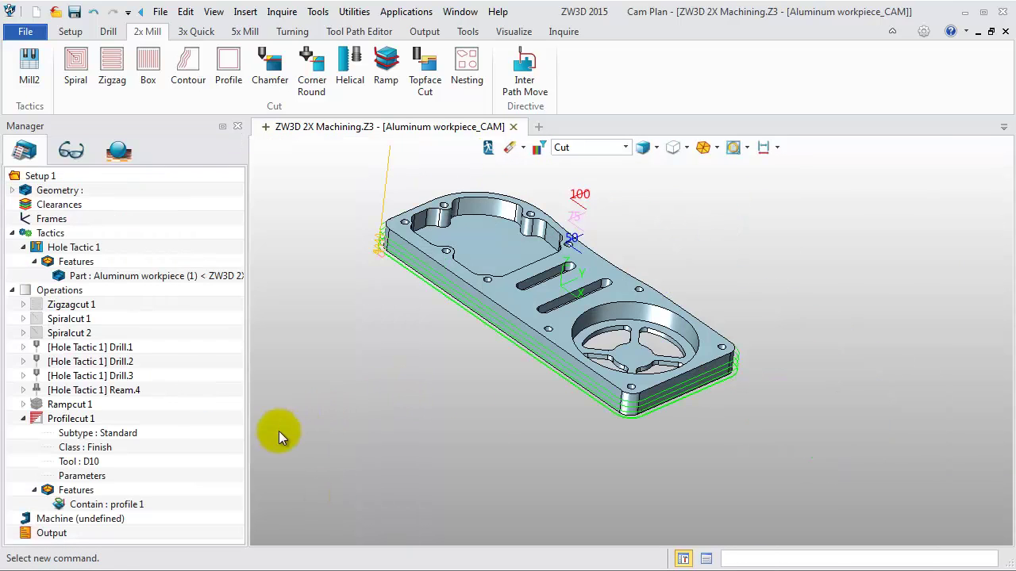
# Step: Verify the Profilecut 1 tool path by playing the tool motion forward, and pause it partway along the contour
pyautogui.click(56, 422)
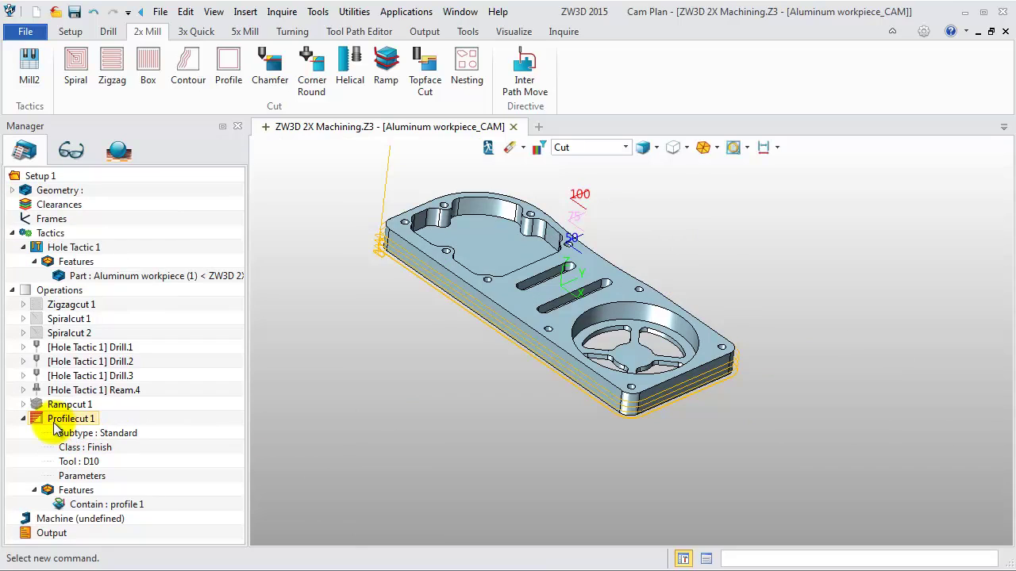
pyautogui.rightClick(55, 426)
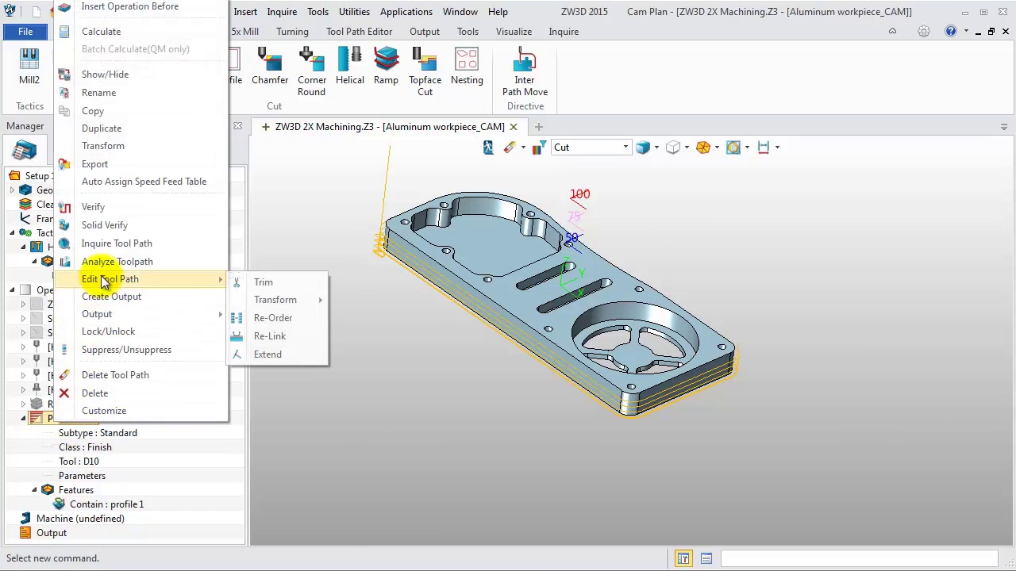
pyautogui.click(104, 213)
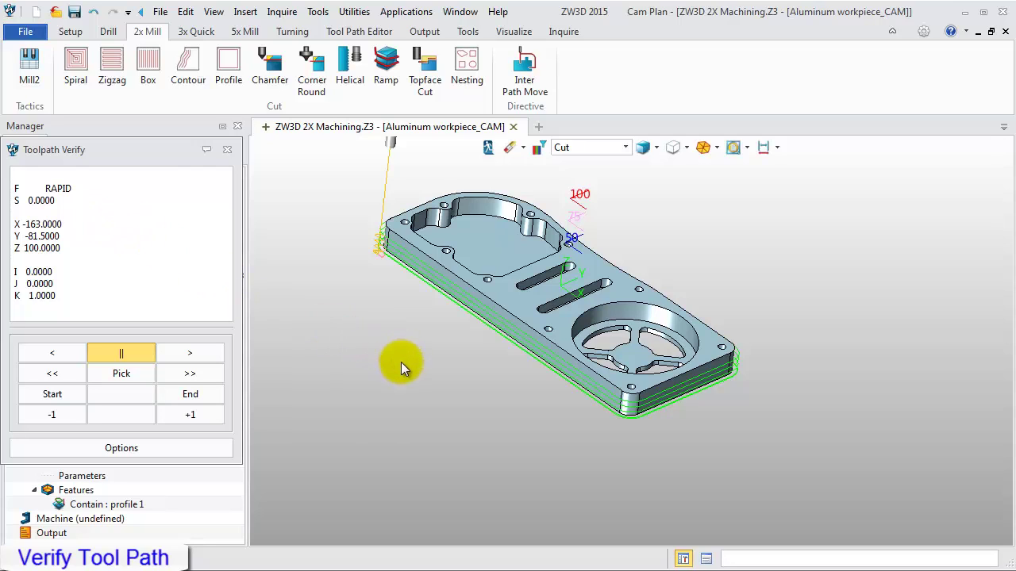
pyautogui.click(168, 357)
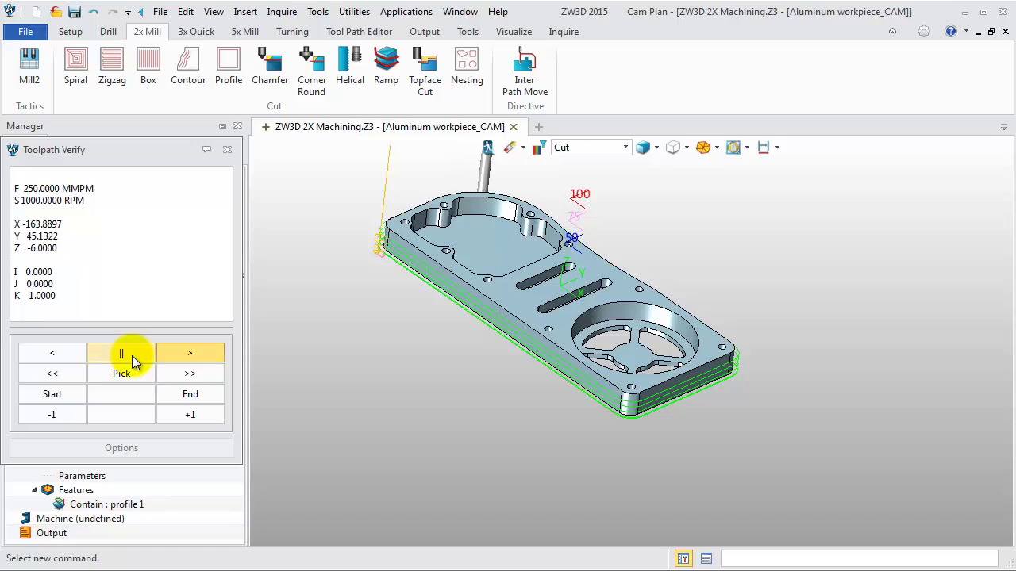
pyautogui.click(132, 355)
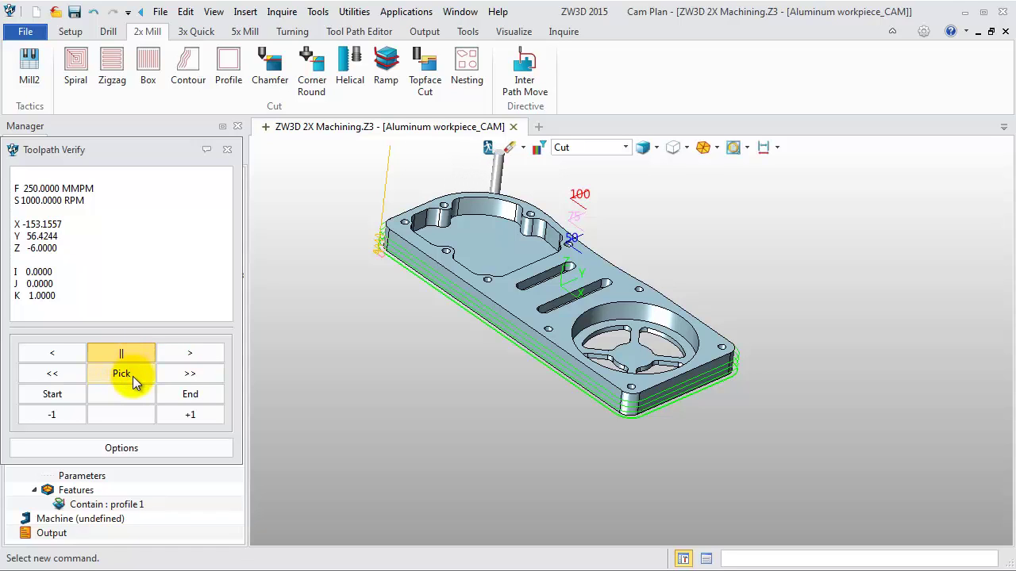
# Step: Verify the Profilecut 1 motion from a picked point on the front contour, play it forward, pause it, and end the tool path verification
pyautogui.click(133, 376)
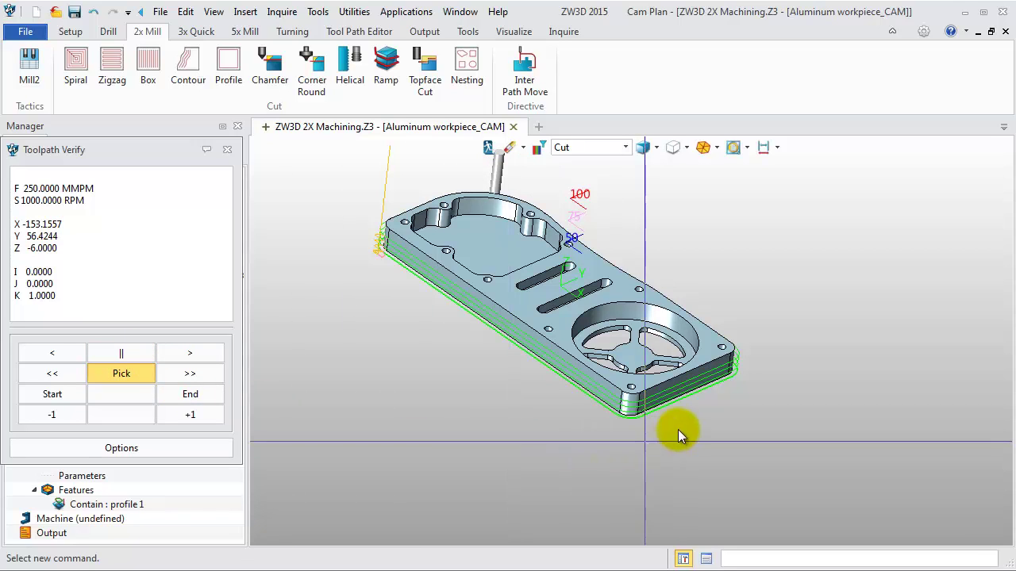
pyautogui.click(686, 392)
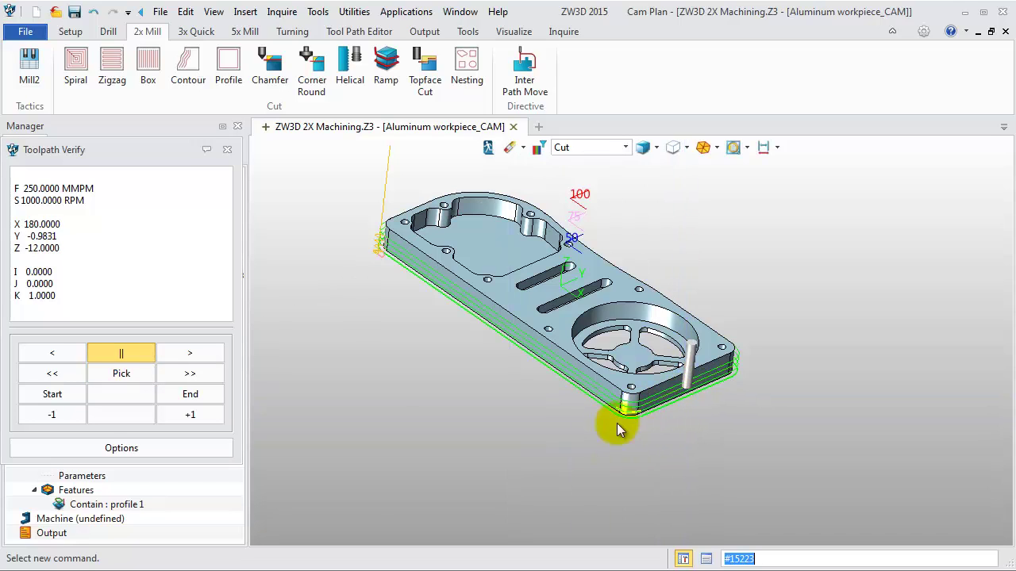
pyautogui.click(185, 357)
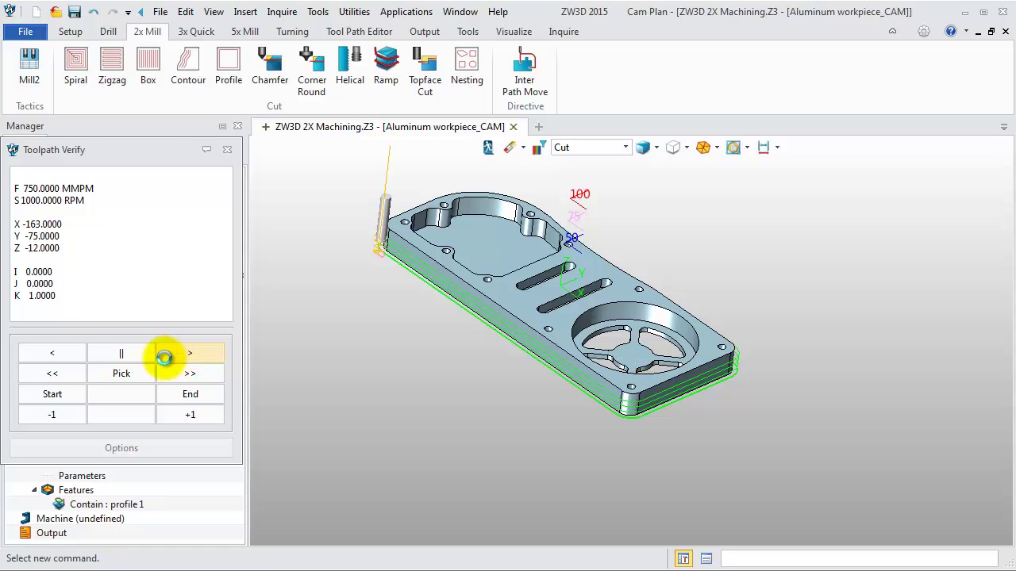
pyautogui.click(134, 356)
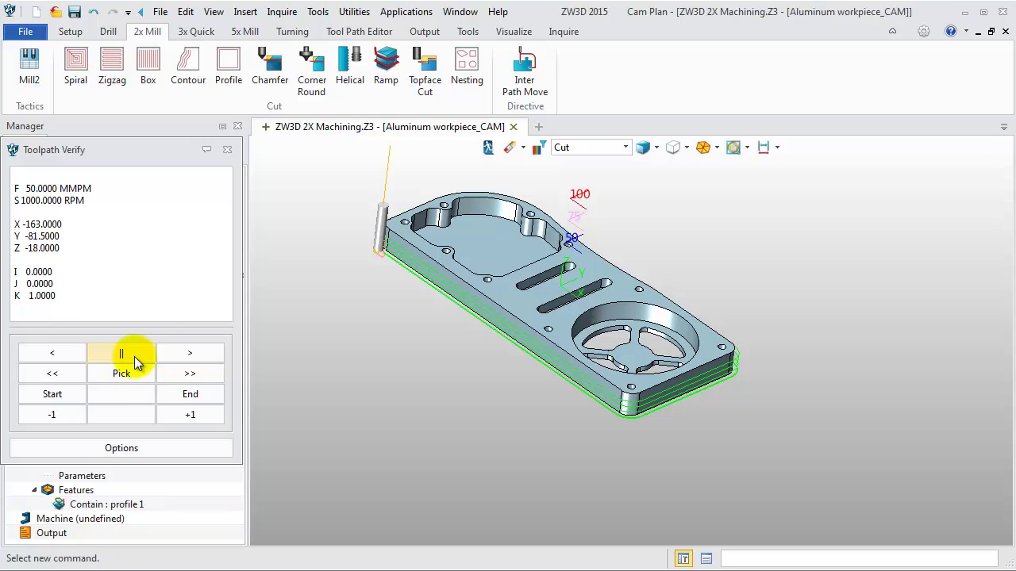
pyautogui.click(228, 151)
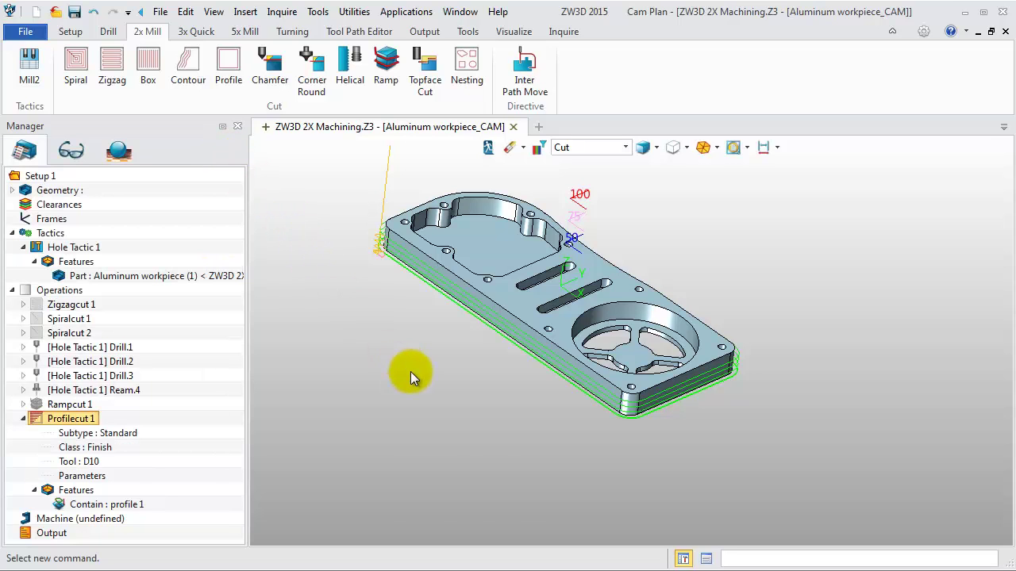
# Step: Run a solid verification of all operations on the stock and pause the simulation during Spiralcut 1
pyautogui.scroll(-1, 411, 373)
pyautogui.scroll(-1, 411, 378)
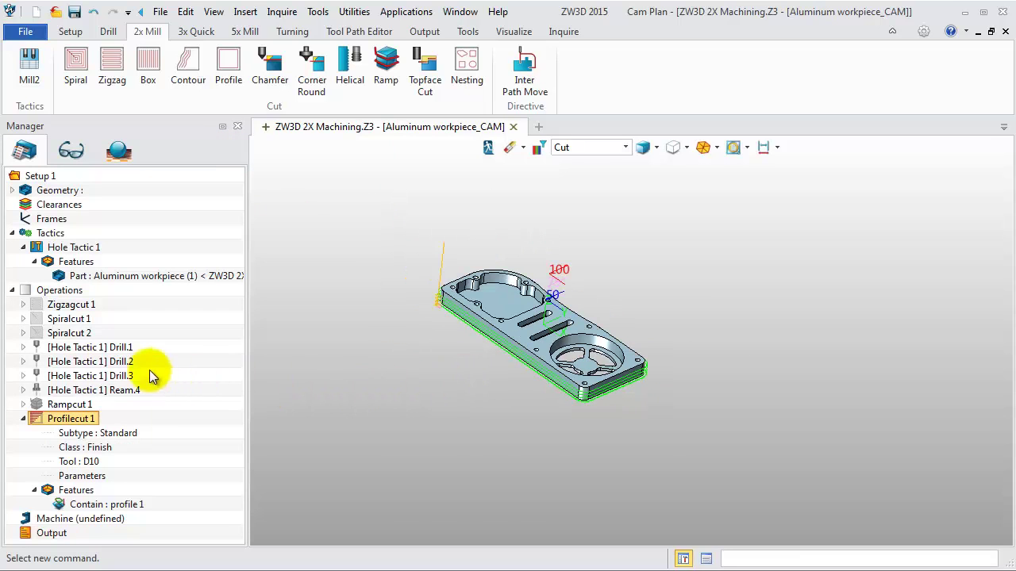
pyautogui.rightClick(59, 293)
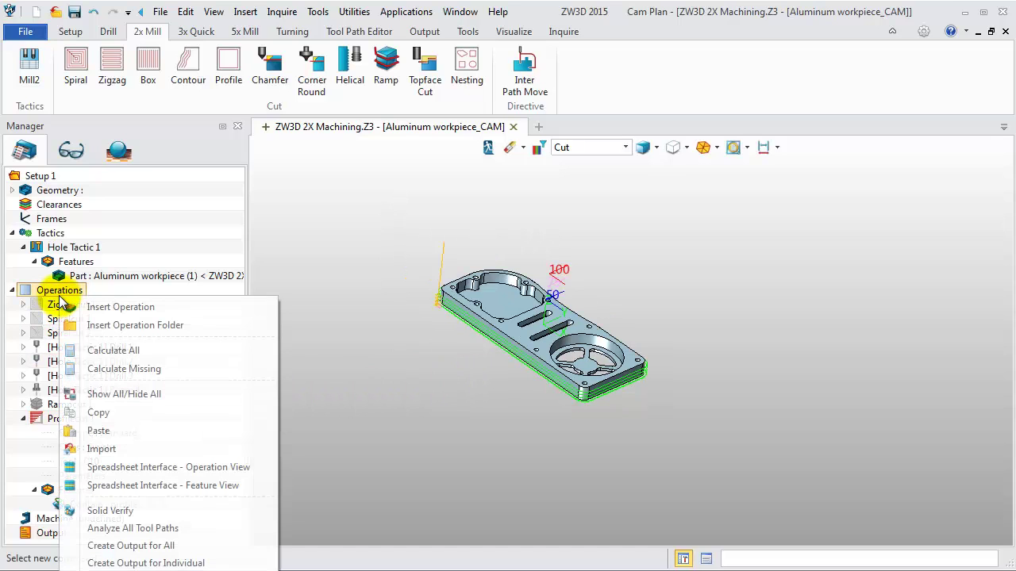
pyautogui.click(121, 511)
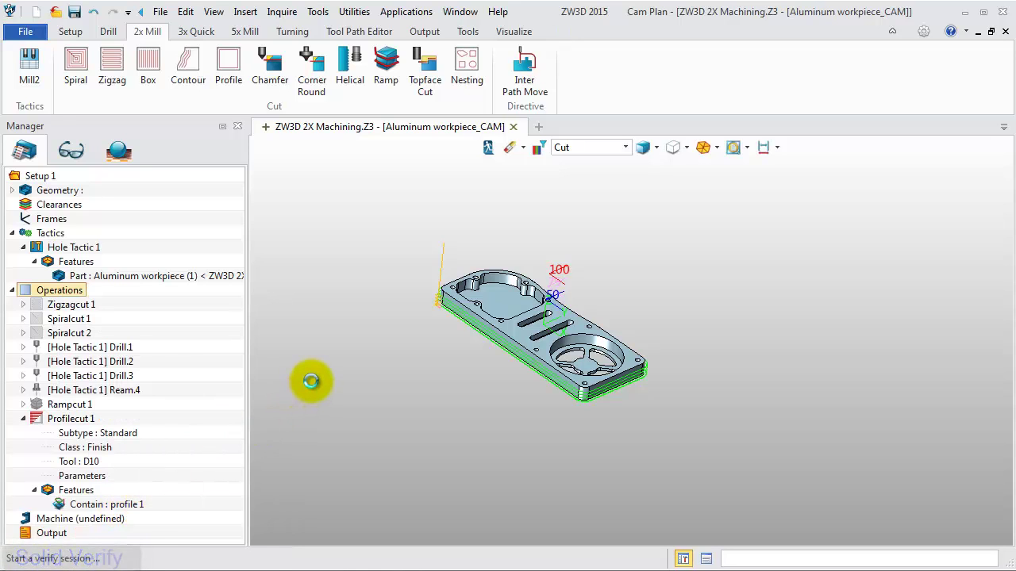
pyautogui.moveTo(139, 133); pyautogui.dragTo(150, 33)
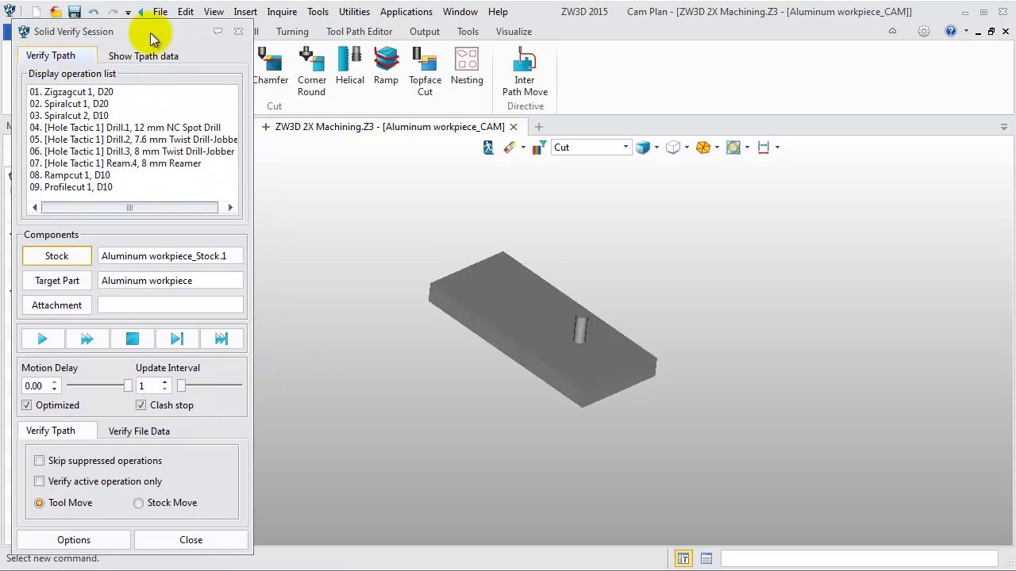
pyautogui.click(50, 346)
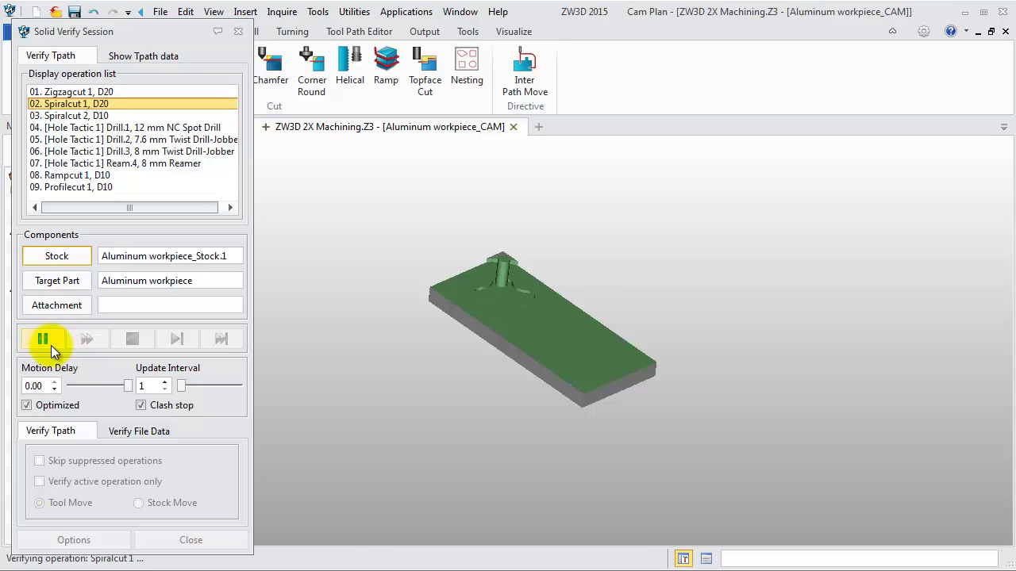
pyautogui.click(45, 340)
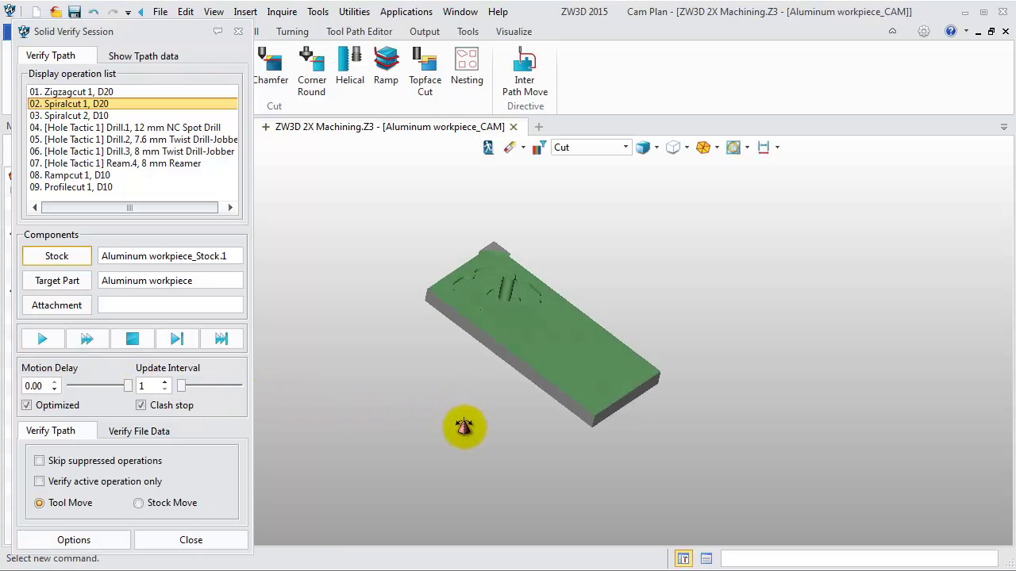
# Step: Run the Visual analysis in the simulation options and examine the partly machined stock
pyautogui.moveTo(464, 427); pyautogui.dragTo(447, 420, button='right')
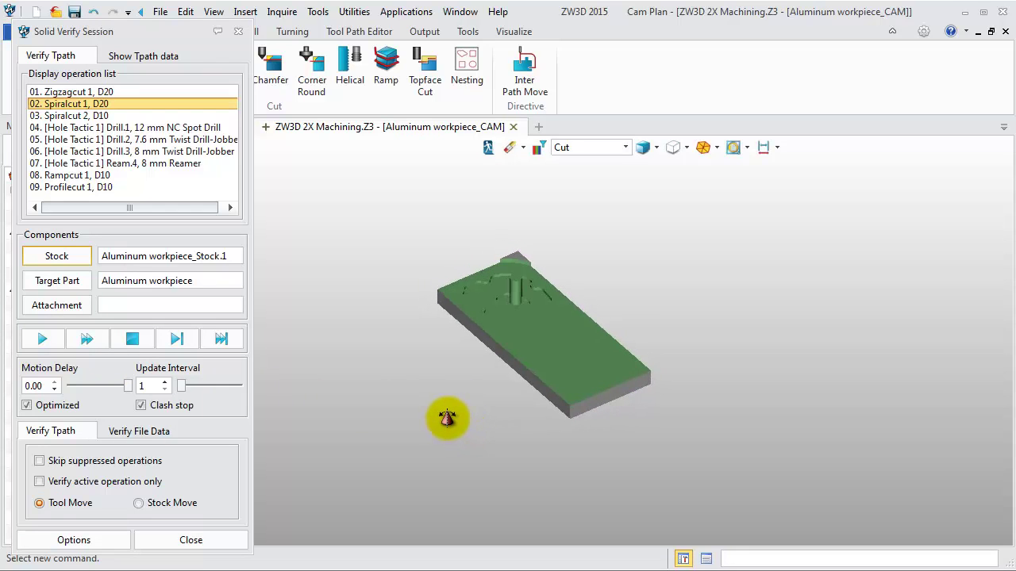
pyautogui.click(106, 540)
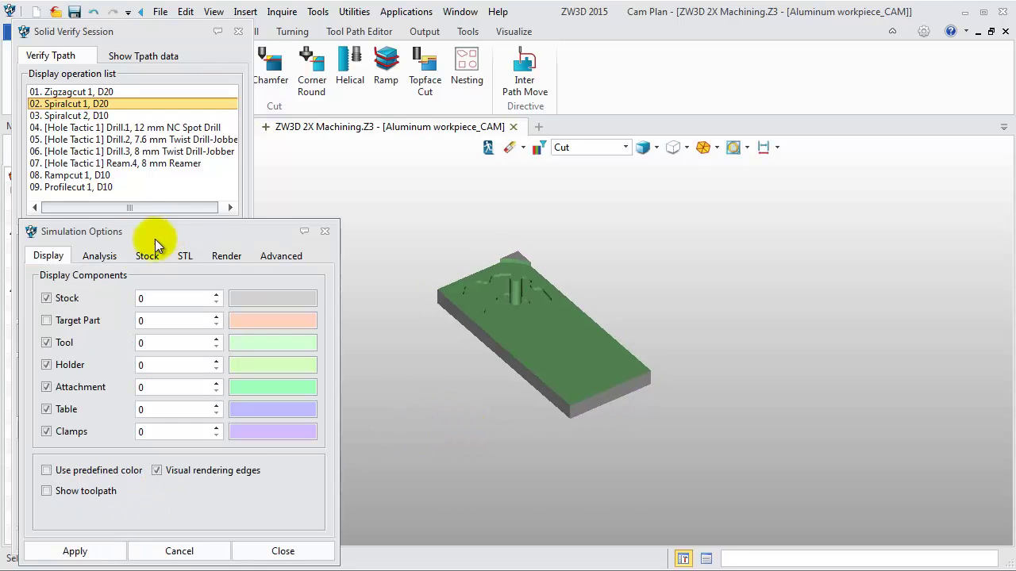
pyautogui.click(99, 258)
pyautogui.click(104, 452)
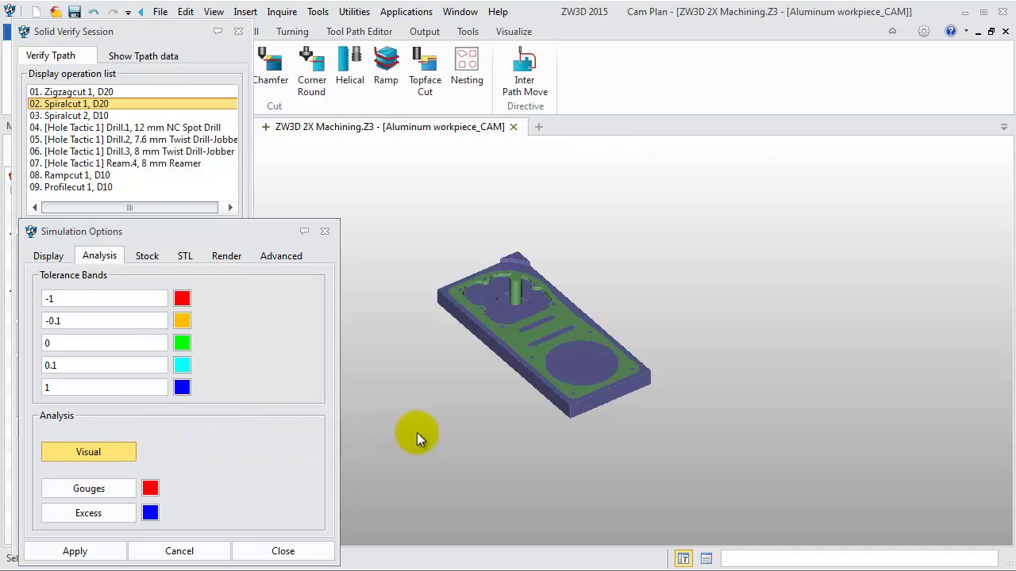
pyautogui.moveTo(425, 422); pyautogui.dragTo(474, 453, button='middle')
pyautogui.scroll(3, 498, 401)
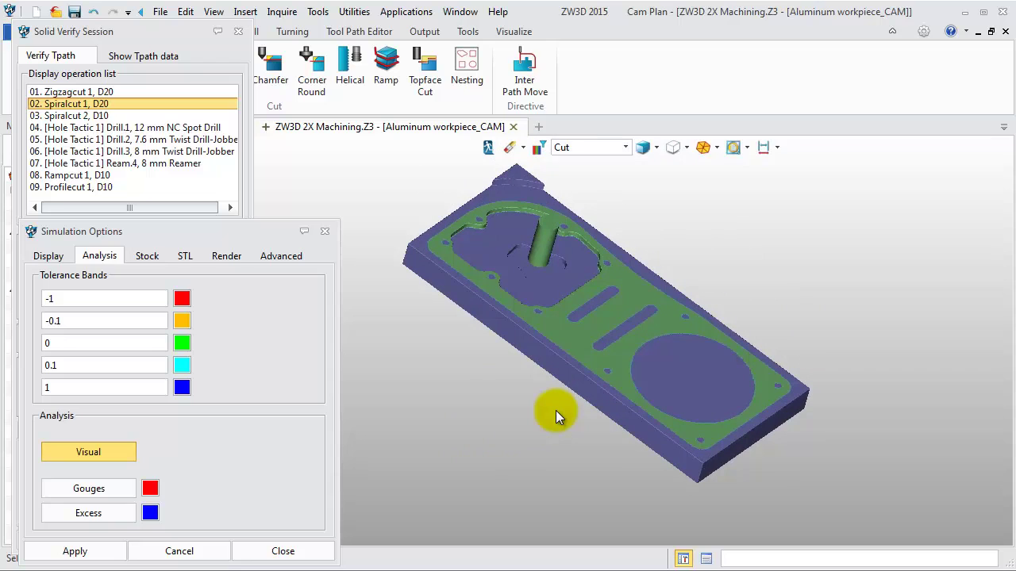
# Step: Close the simulation options and solid verify session, then collapse Profilecut 1 and hide its tool path
pyautogui.click(268, 549)
pyautogui.click(196, 540)
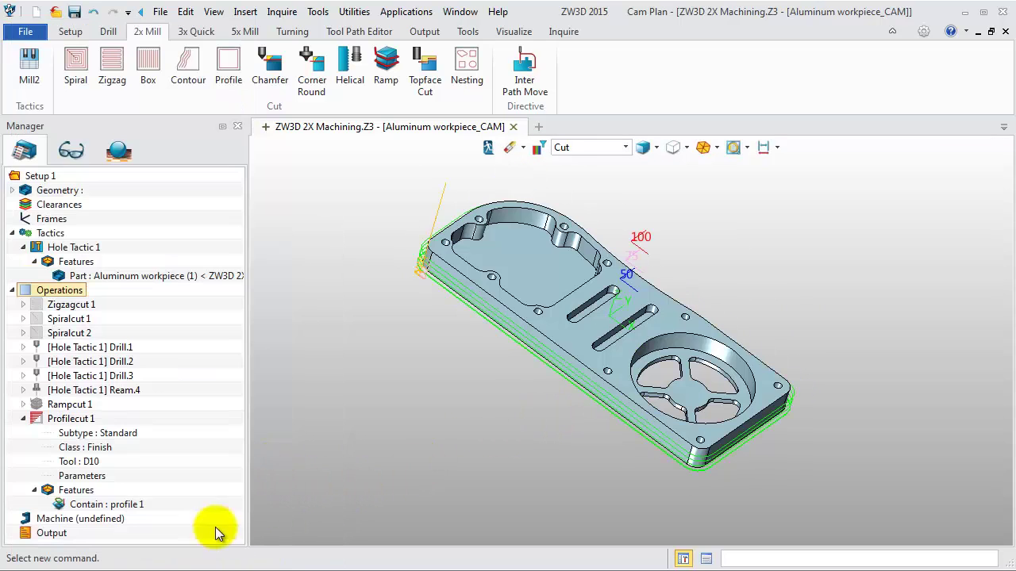
pyautogui.click(24, 419)
pyautogui.click(36, 419)
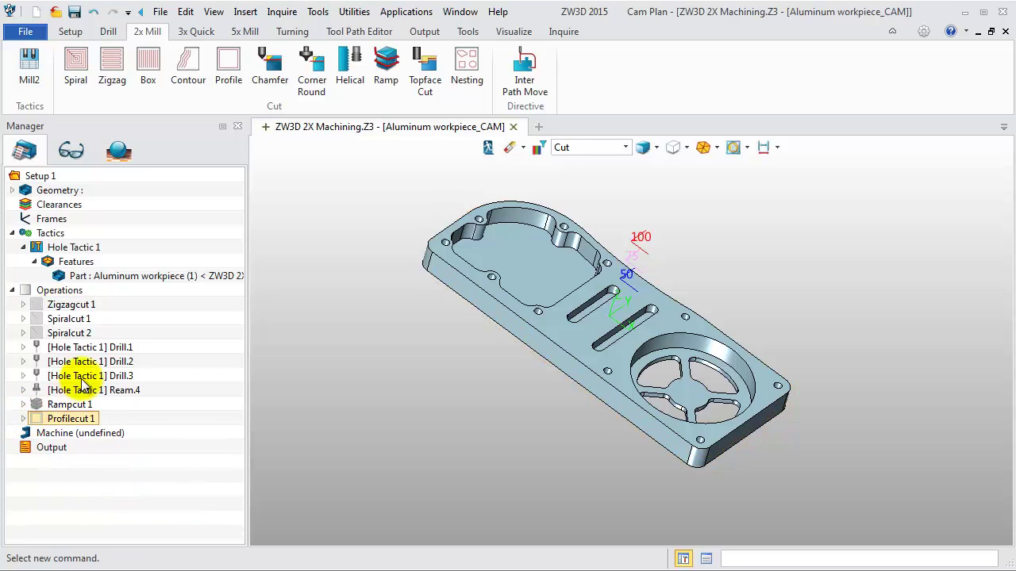
# Step: Define the machine with the name 3X milling and the FanucBasic post configuration, and accept it
pyautogui.doubleClick(101, 435)
pyautogui.moveTo(407, 101); pyautogui.dragTo(361, 14)
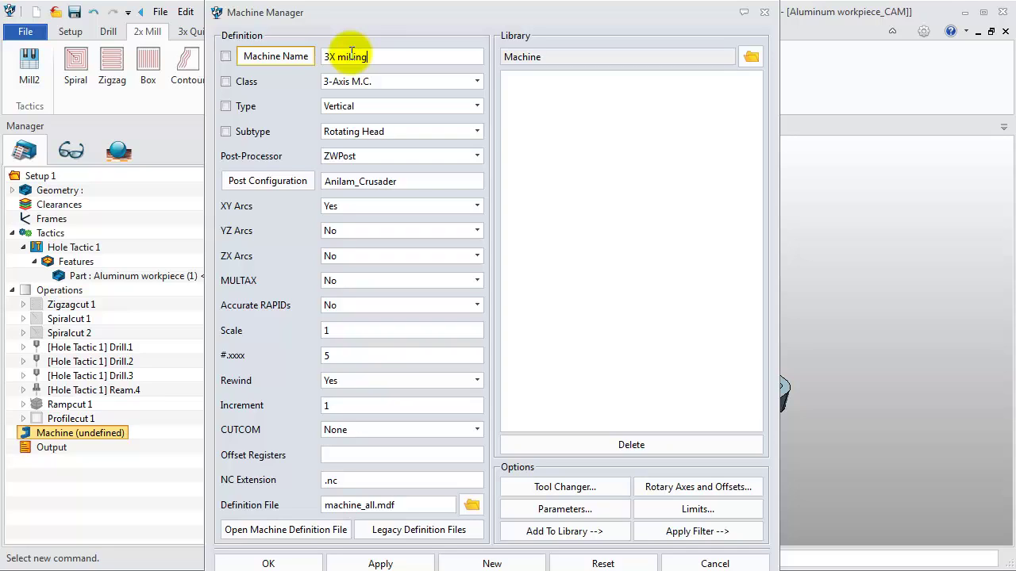
pyautogui.click(288, 181)
pyautogui.moveTo(350, 192); pyautogui.dragTo(393, 144)
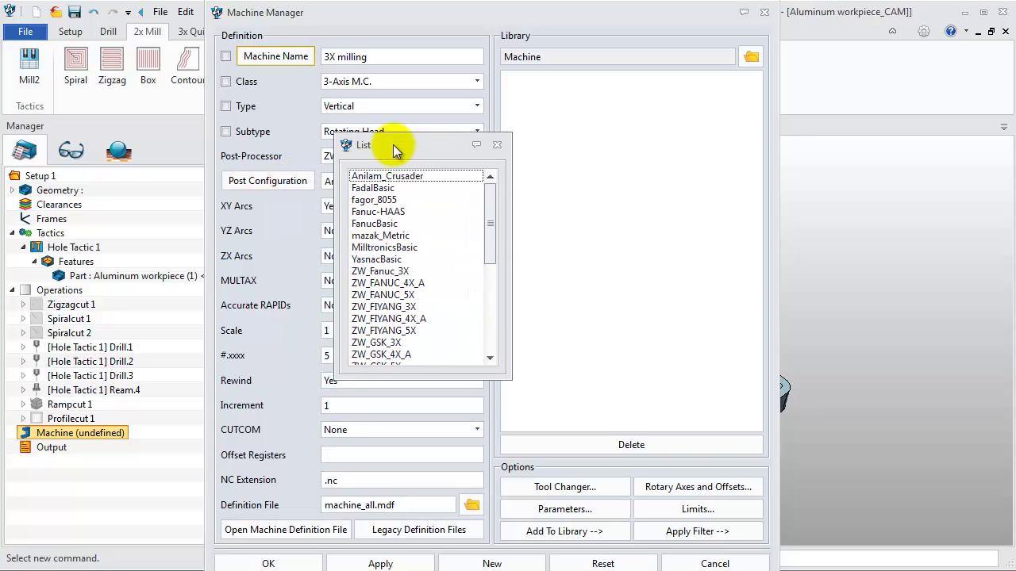
pyautogui.doubleClick(373, 227)
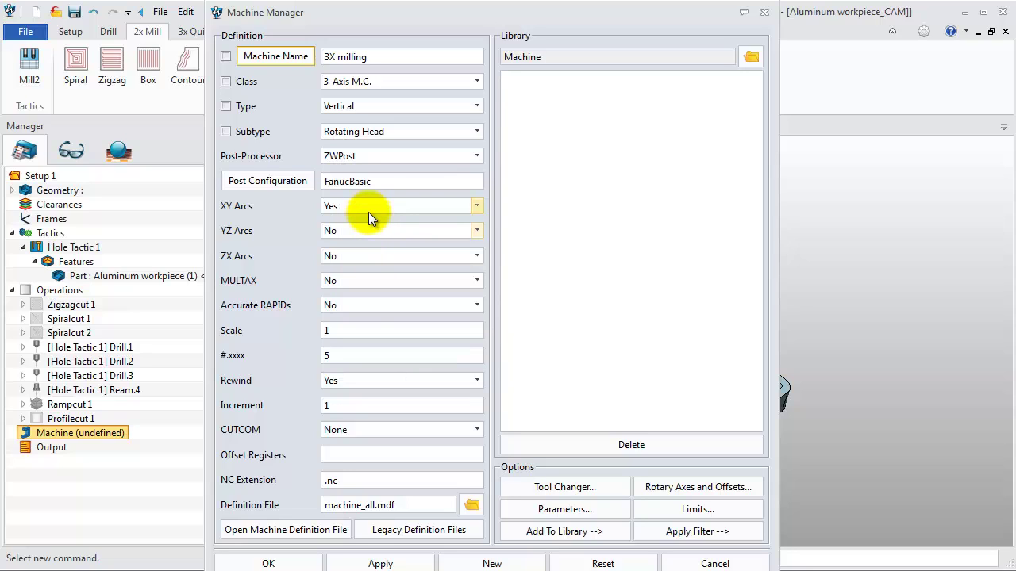
pyautogui.click(295, 562)
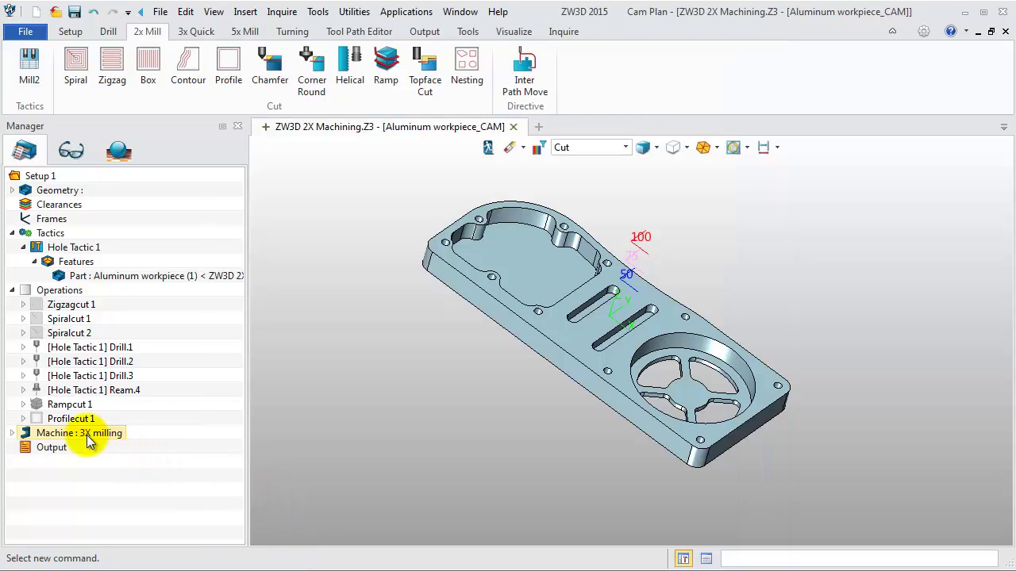
# Step: Create one combined output for all operations and review the operations it contains
pyautogui.rightClick(48, 297)
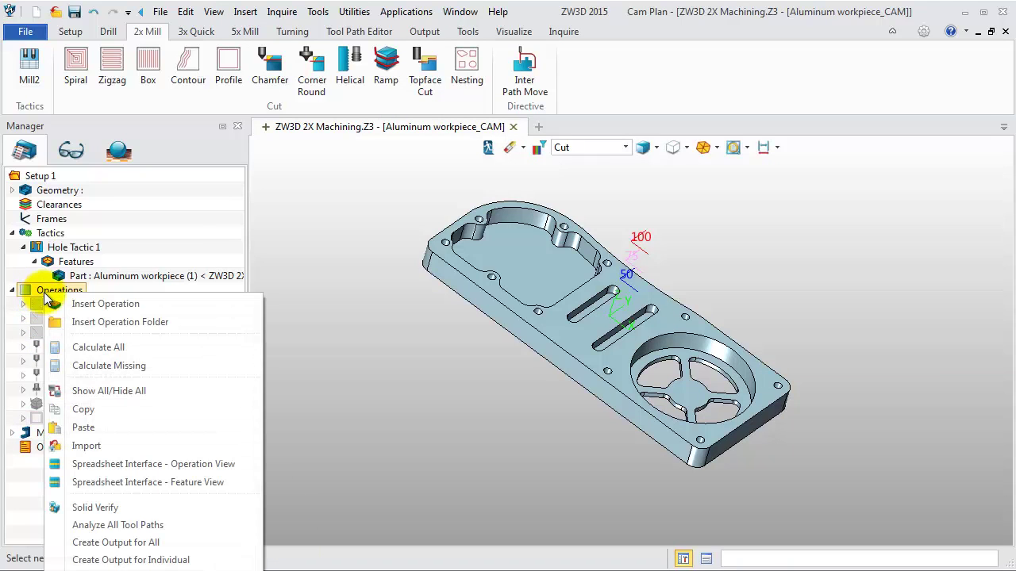
pyautogui.click(156, 545)
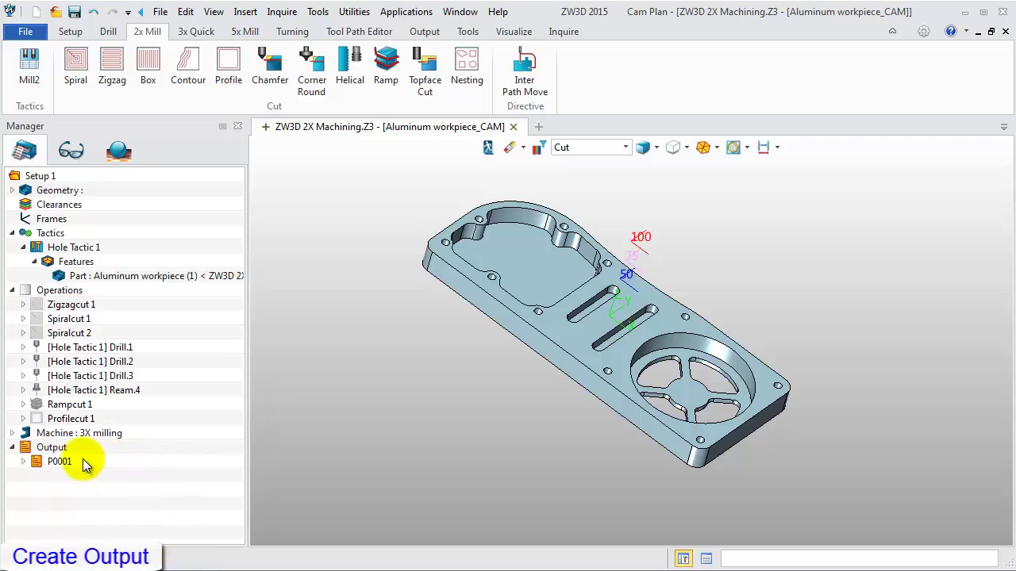
pyautogui.click(23, 462)
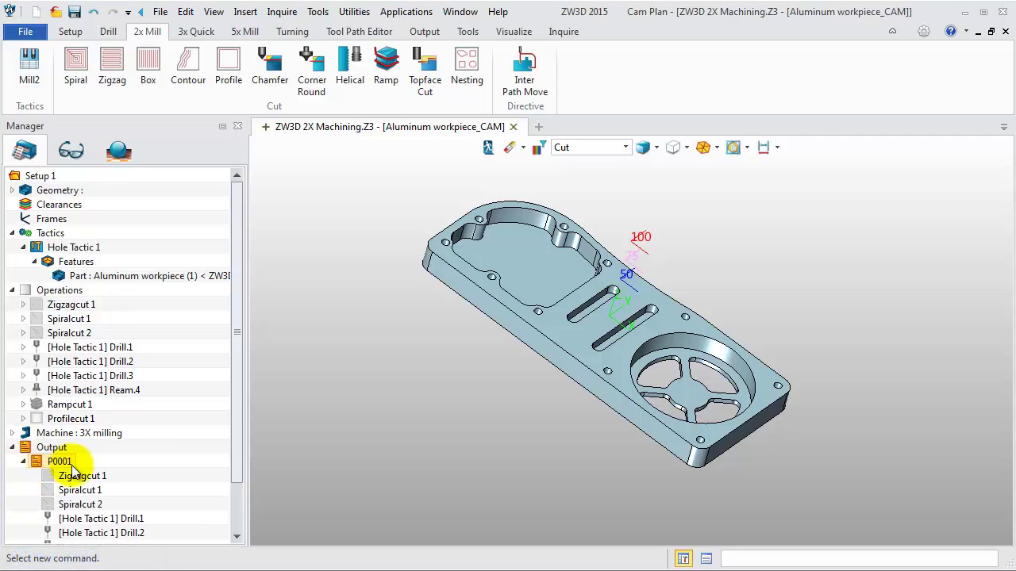
pyautogui.scroll(-2, 75, 468)
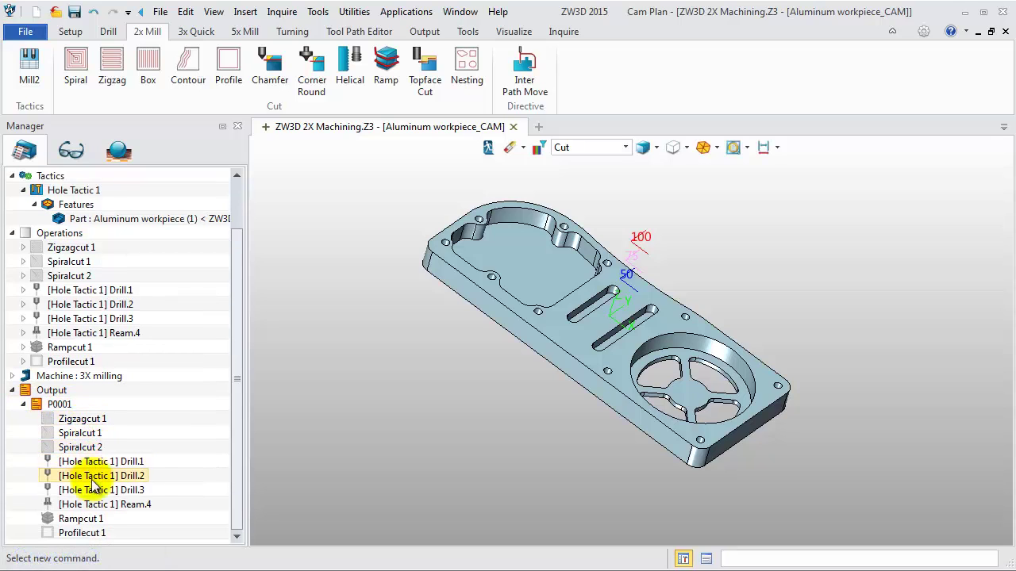
pyautogui.click(23, 406)
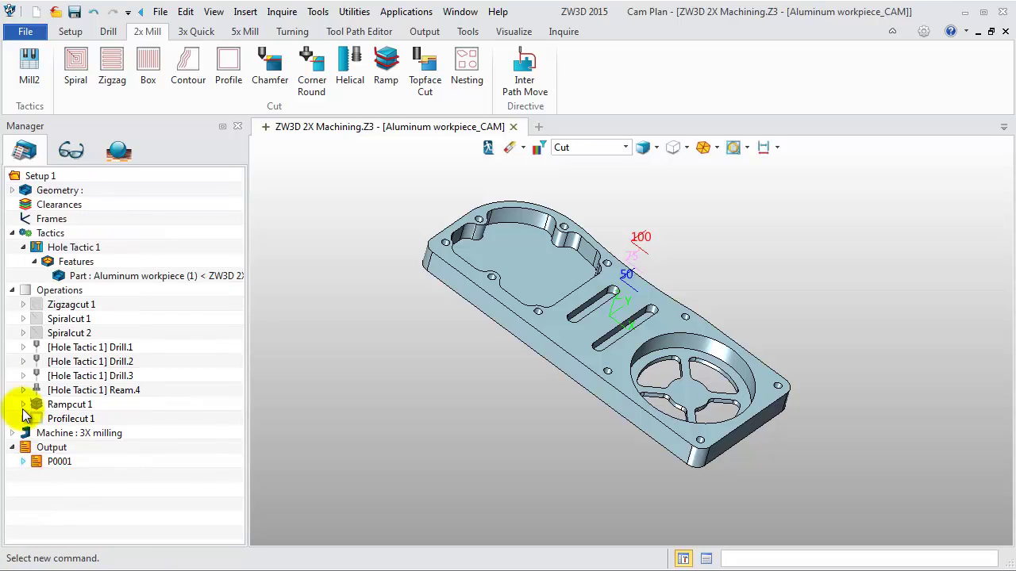
# Step: Insert a second NC output, add Zigzagcut 1 and Spiralcut 1 to it, and expand it to show its operations
pyautogui.rightClick(44, 453)
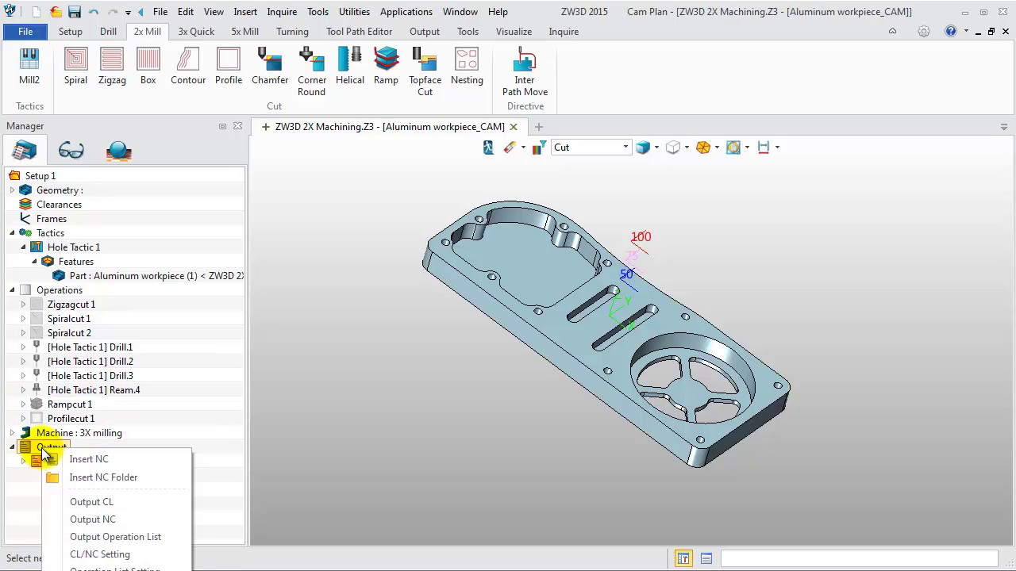
pyautogui.click(70, 460)
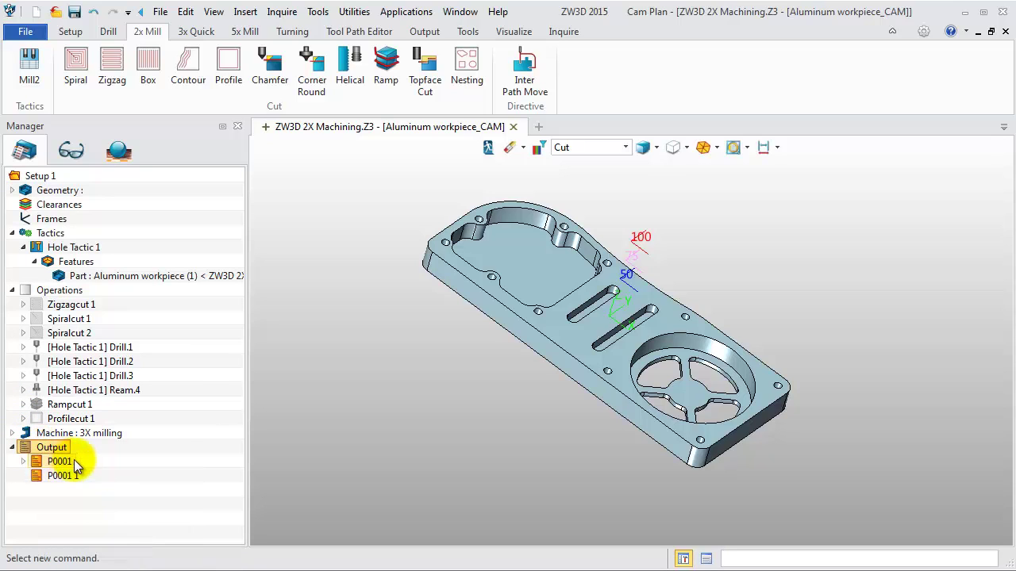
pyautogui.rightClick(49, 475)
pyautogui.click(61, 485)
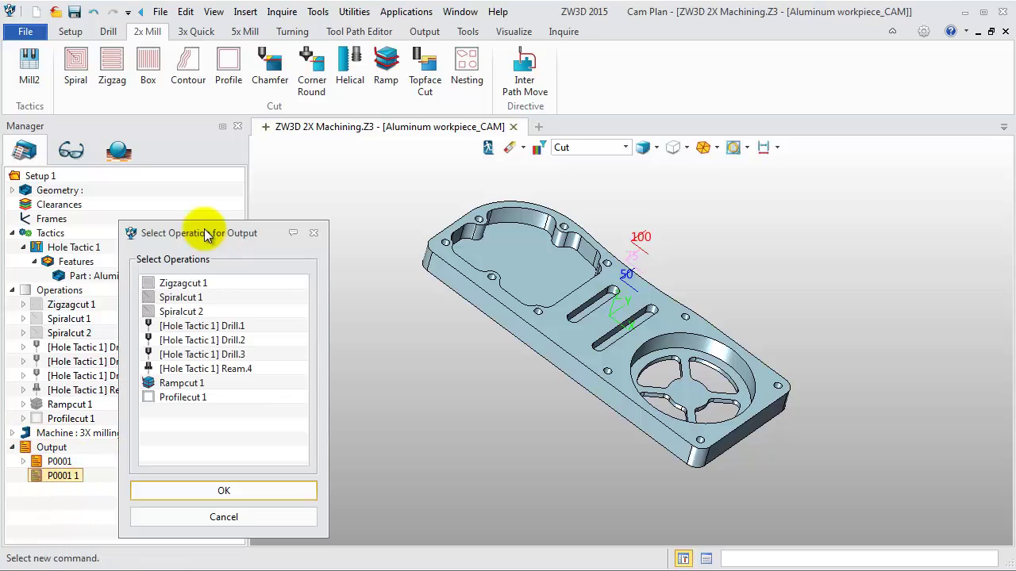
pyautogui.click(192, 286)
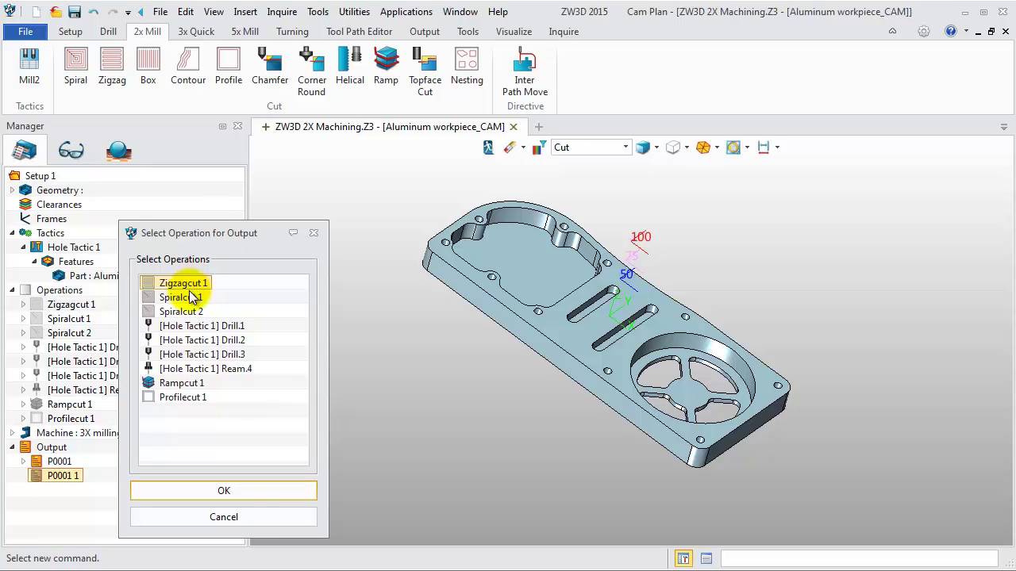
pyautogui.keyDown('ctrl'); pyautogui.click(190, 298); pyautogui.keyUp('ctrl')
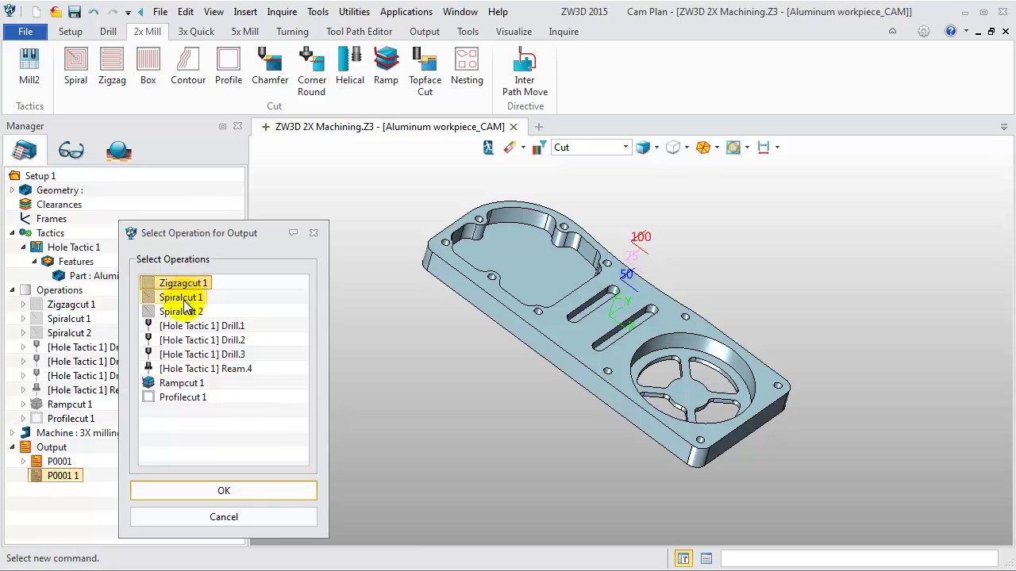
pyautogui.click(197, 493)
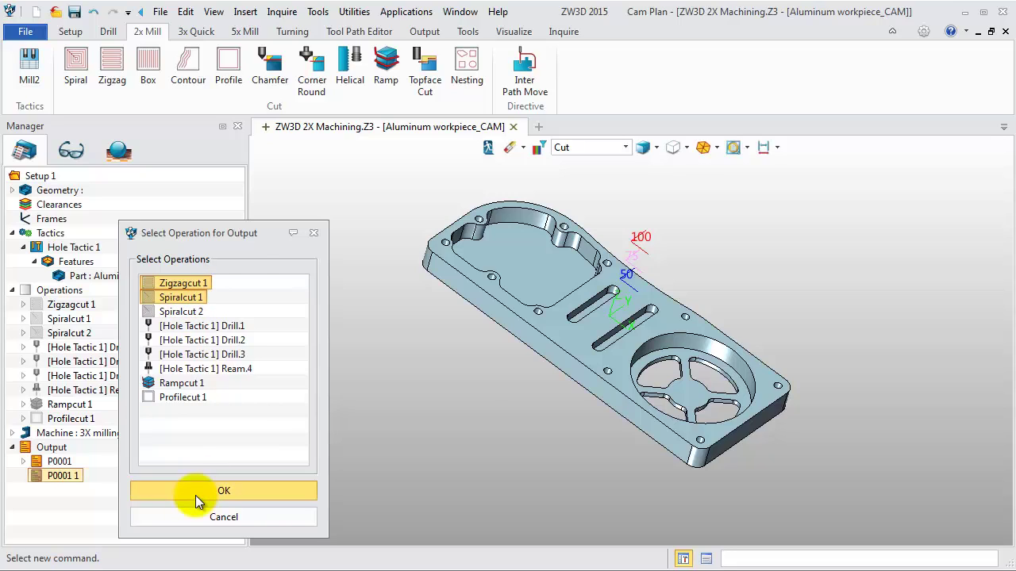
pyautogui.click(23, 475)
# Step: Rename the NC output containing Zigzagcut 1 and Spiralcut 1 as P0002
pyautogui.click(38, 474)
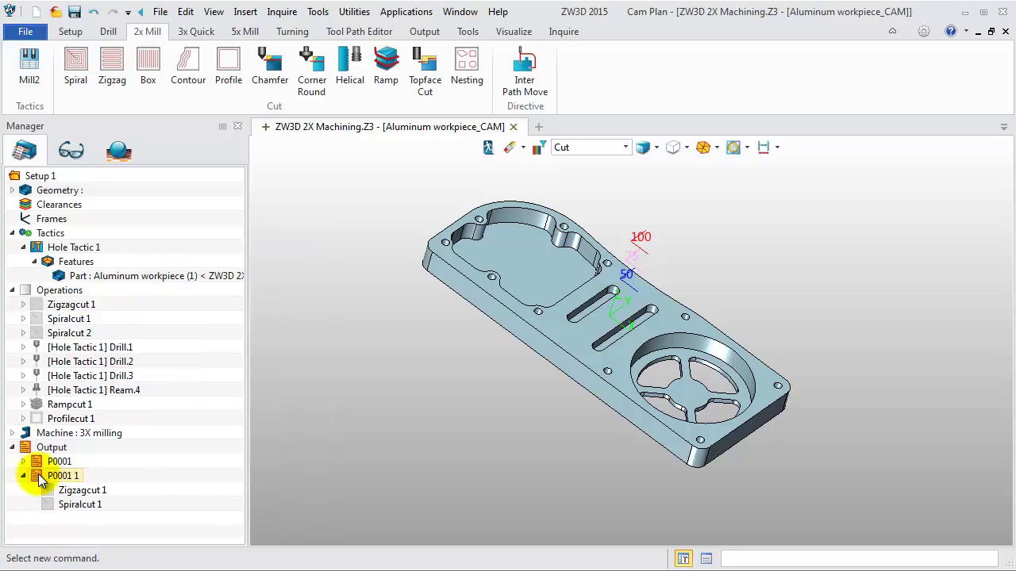
pyautogui.rightClick(38, 474)
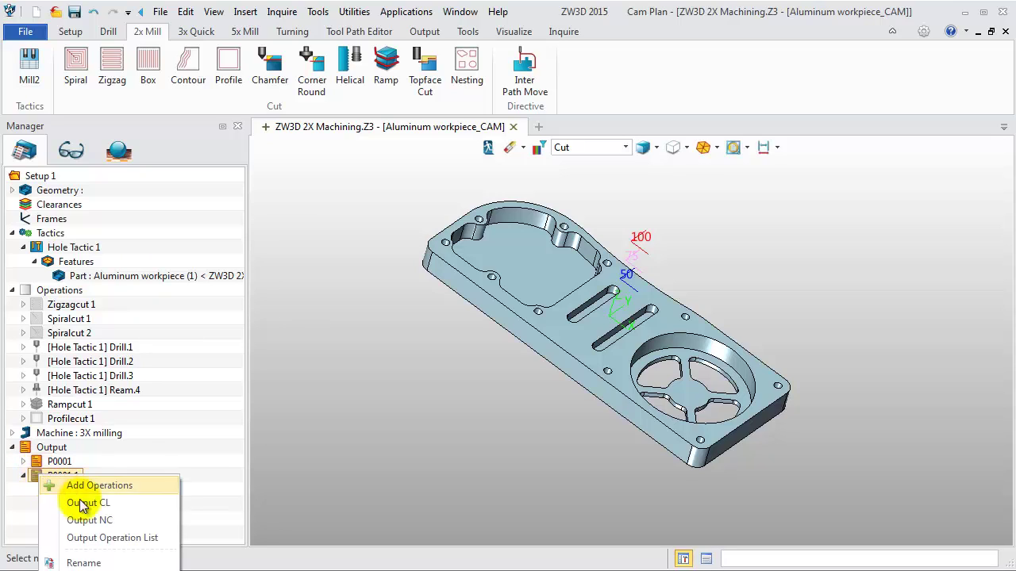
pyautogui.click(84, 563)
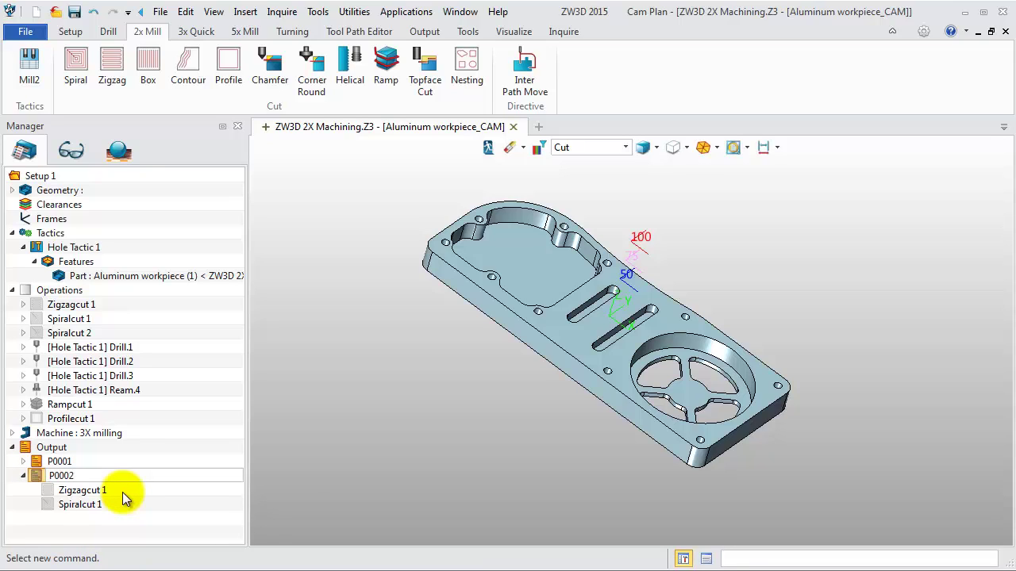
# Step: Finish naming the second NC output P0002 and open its output settings
pyautogui.write('P0002')
pyautogui.click(309, 470)
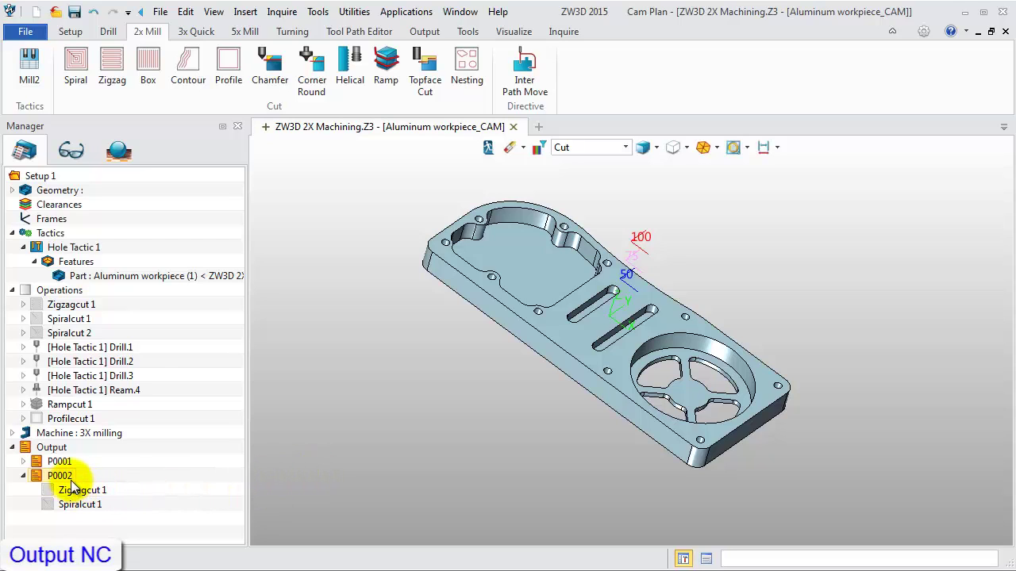
pyautogui.rightClick(61, 304)
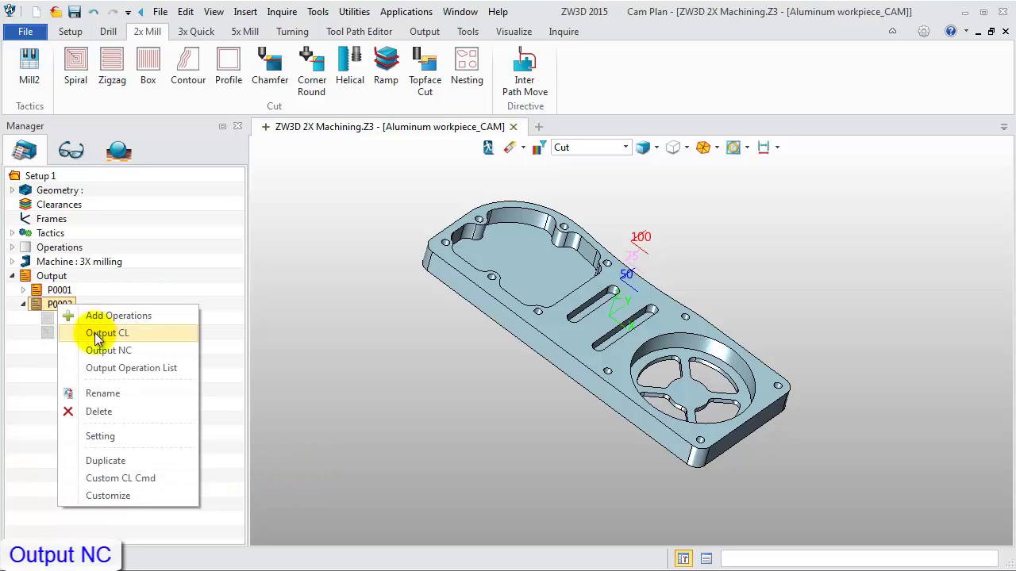
pyautogui.click(127, 428)
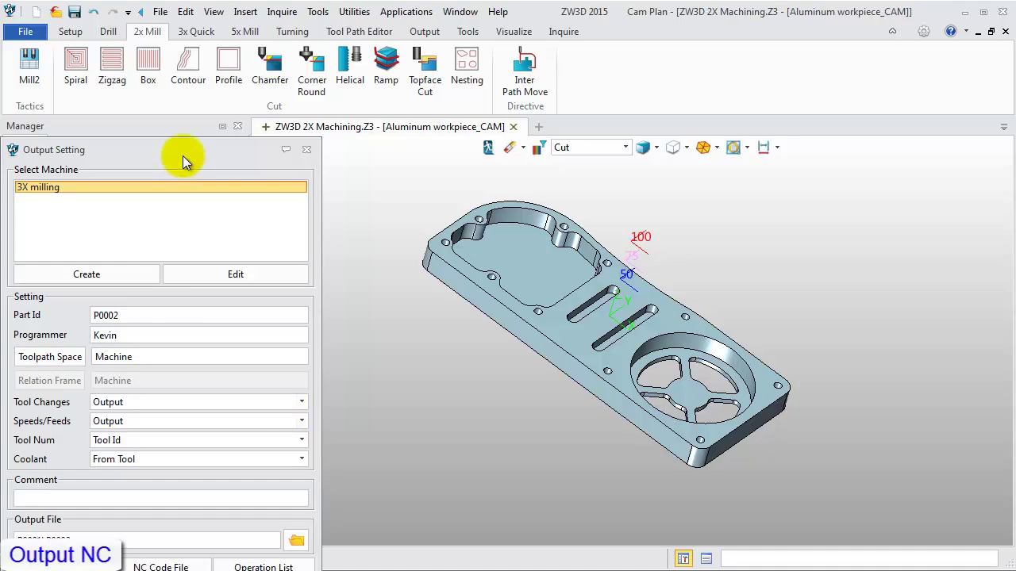
pyautogui.moveTo(183, 154); pyautogui.dragTo(256, 70)
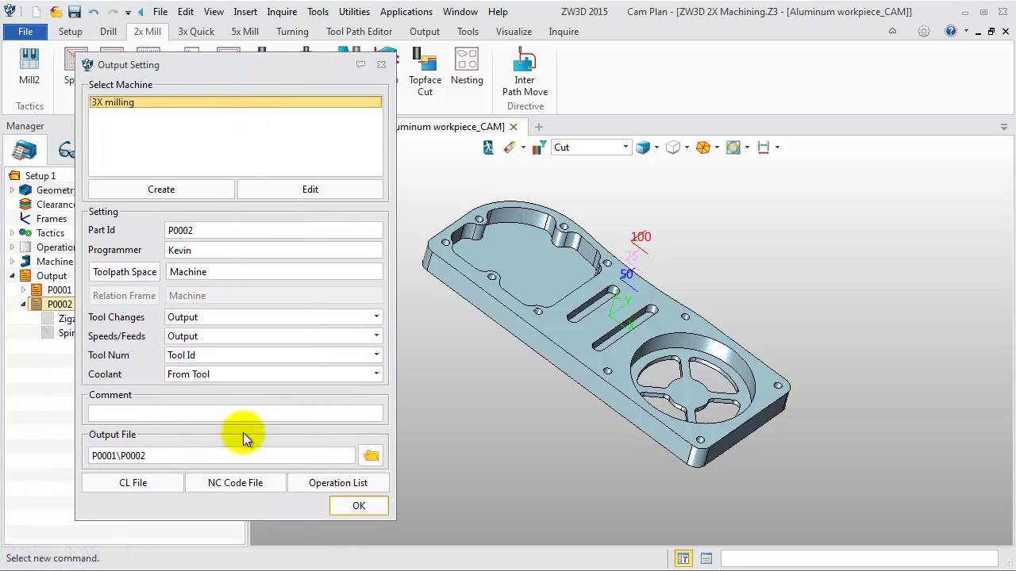
# Step: Browse the output file location without changing it, then generate the NC code file for P0002 and review its code
pyautogui.click(369, 457)
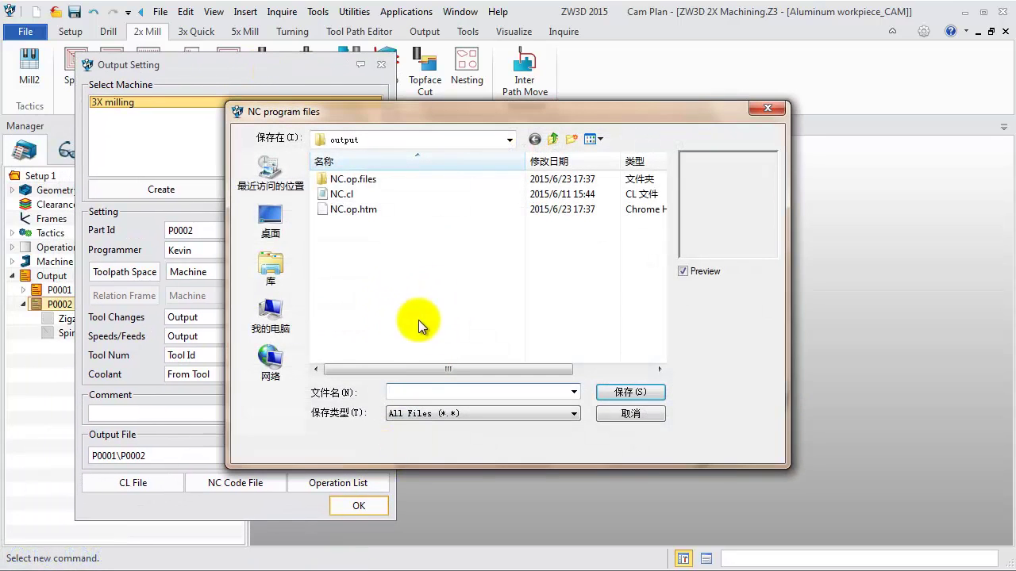
pyautogui.click(619, 412)
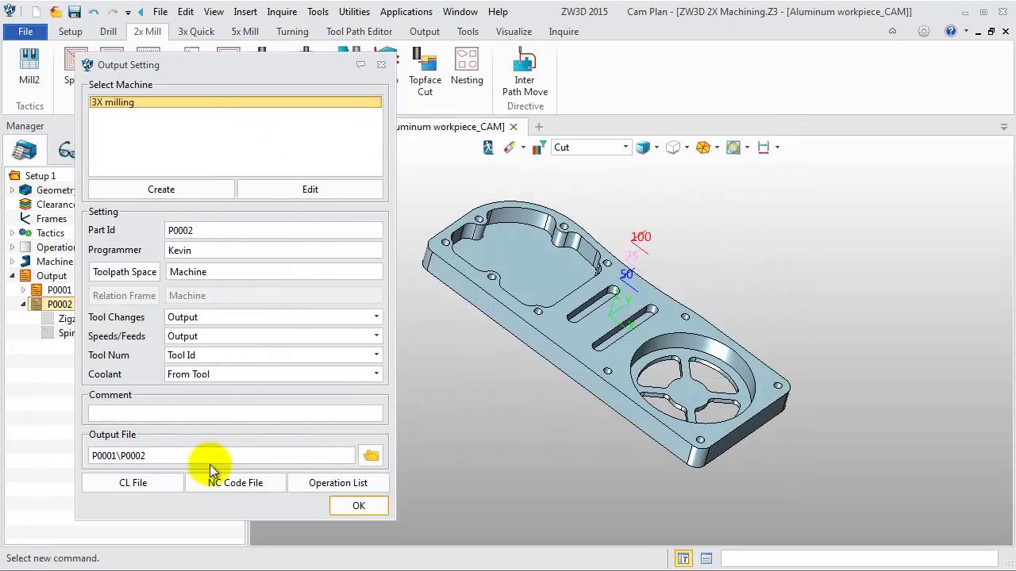
pyautogui.click(227, 486)
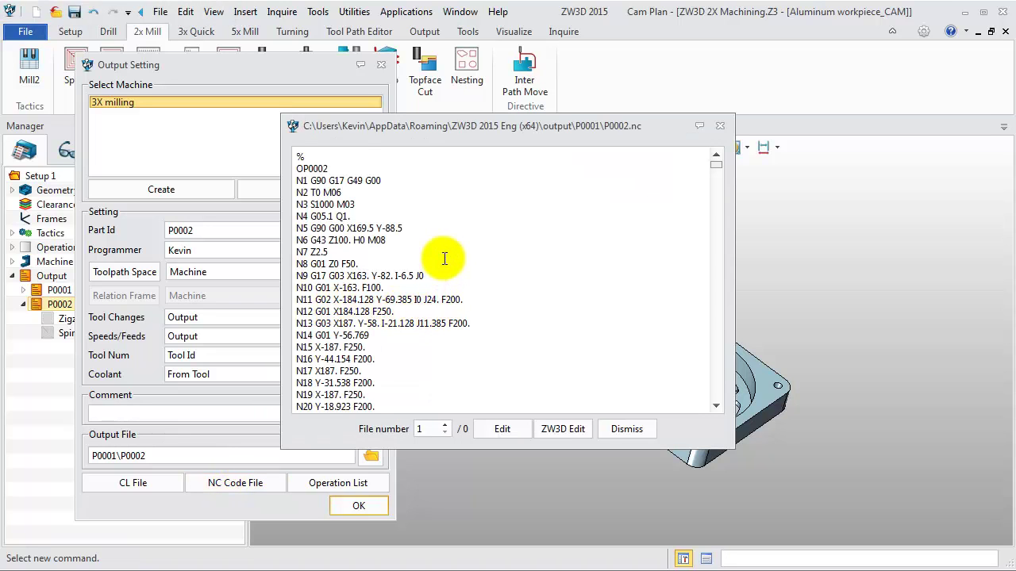
pyautogui.scroll(-10, 445, 258)
pyautogui.scroll(-16, 445, 258)
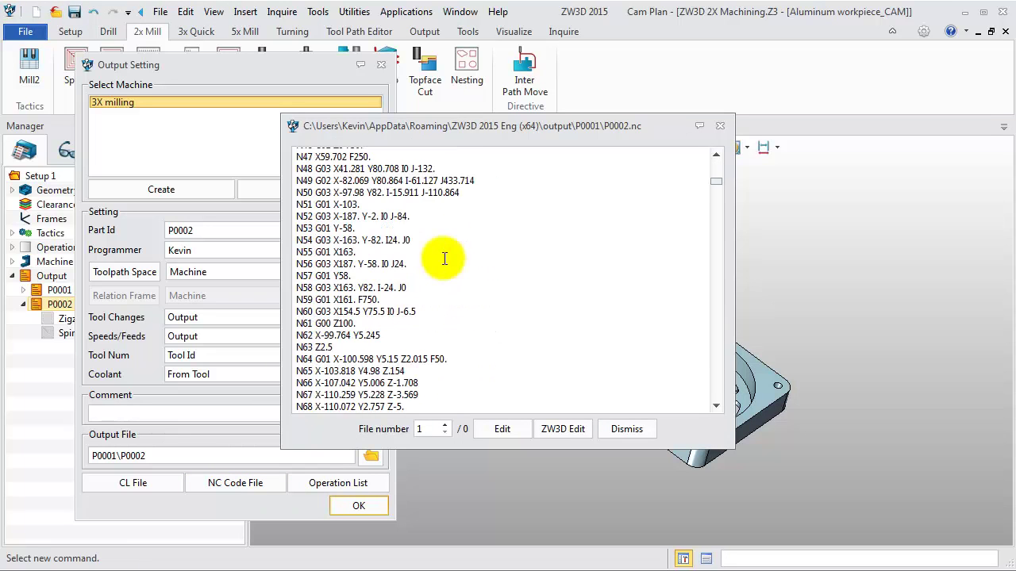
pyautogui.scroll(-16, 517, 266)
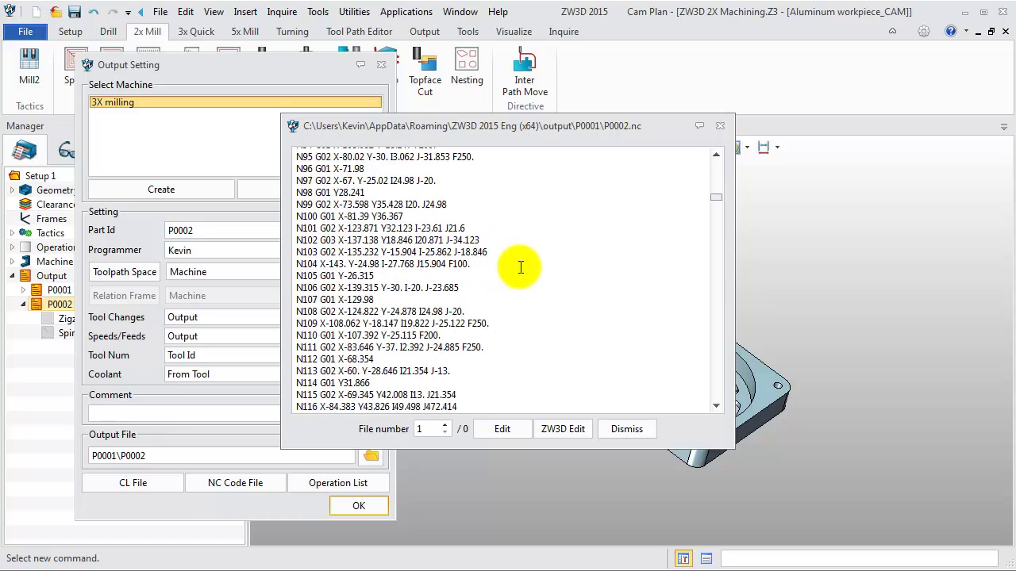
pyautogui.click(720, 127)
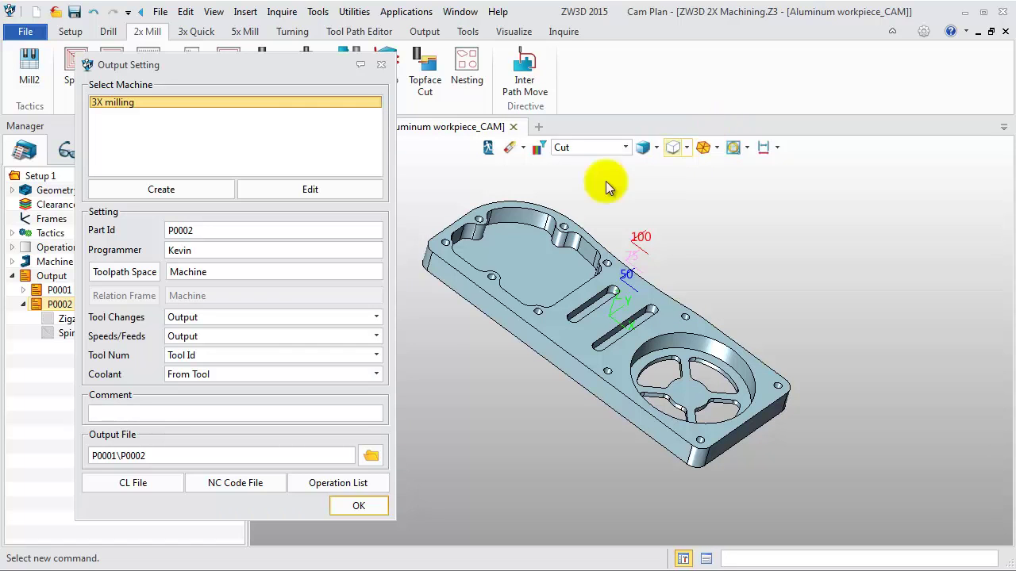
# Step: Generate and review the operation list for P0002, then close it and accept the output settings
pyautogui.click(324, 487)
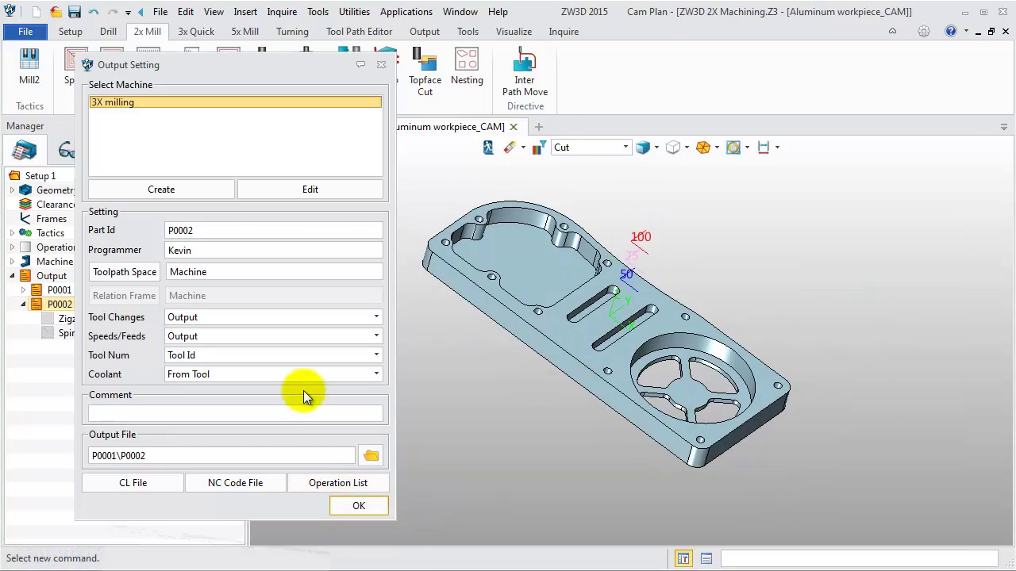
pyautogui.scroll(-2, 500, 277)
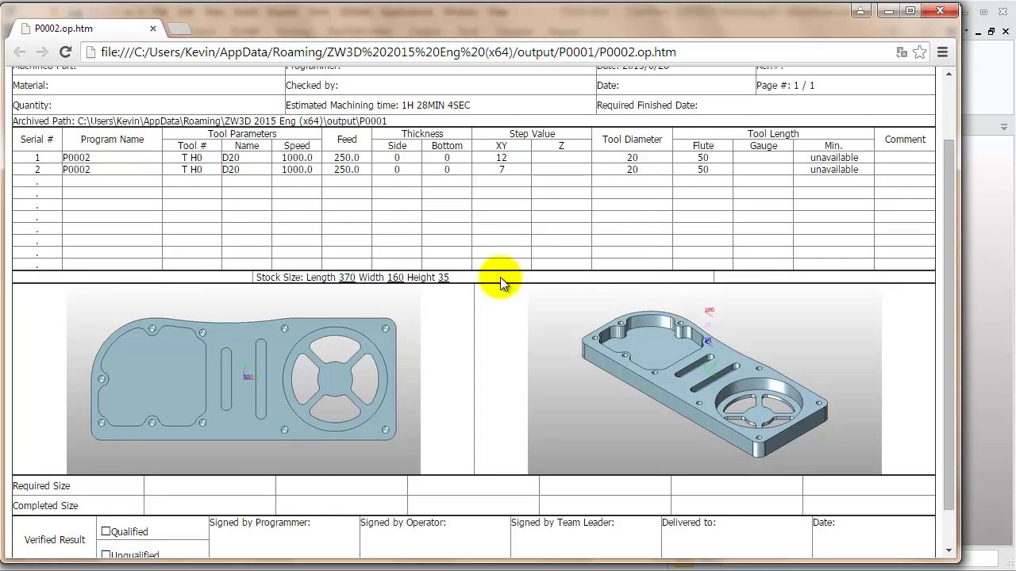
pyautogui.scroll(-1, 500, 277)
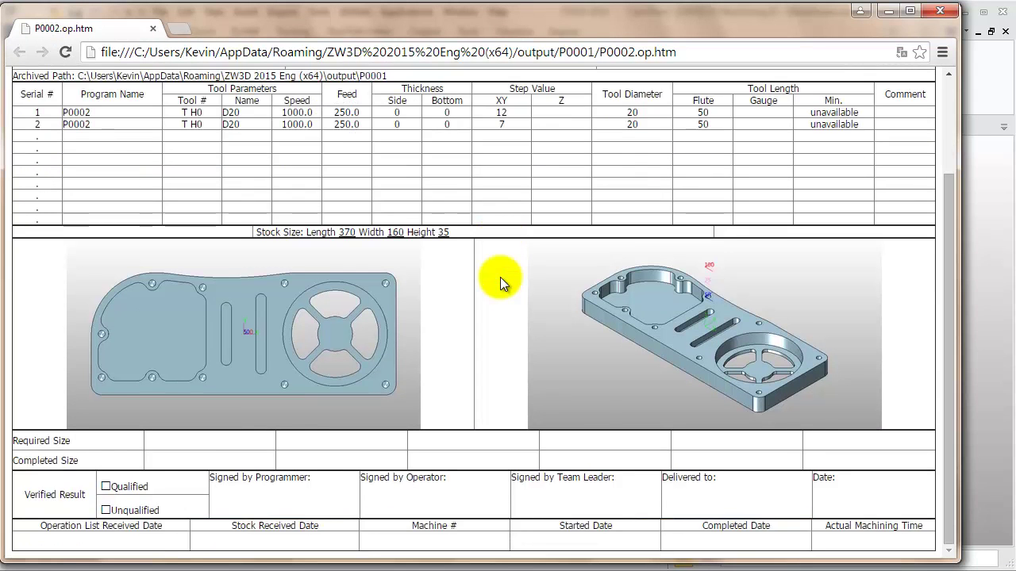
pyautogui.scroll(3, 500, 277)
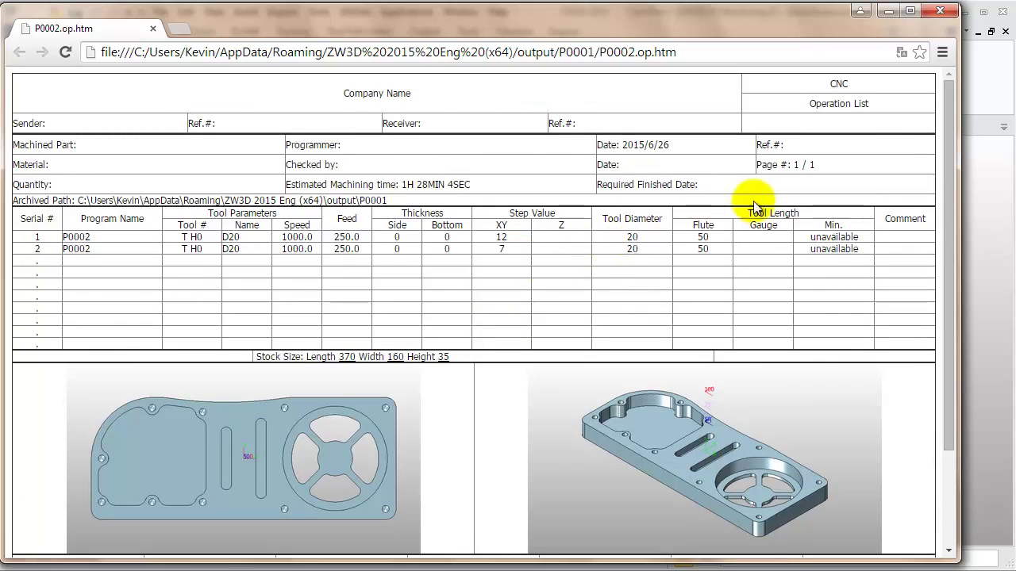
pyautogui.click(939, 11)
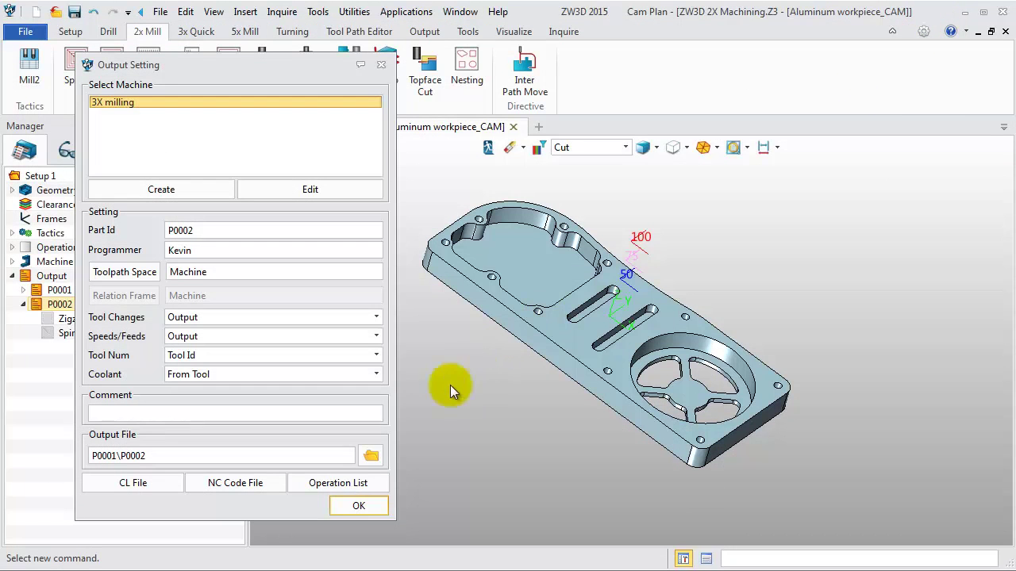
pyautogui.click(357, 506)
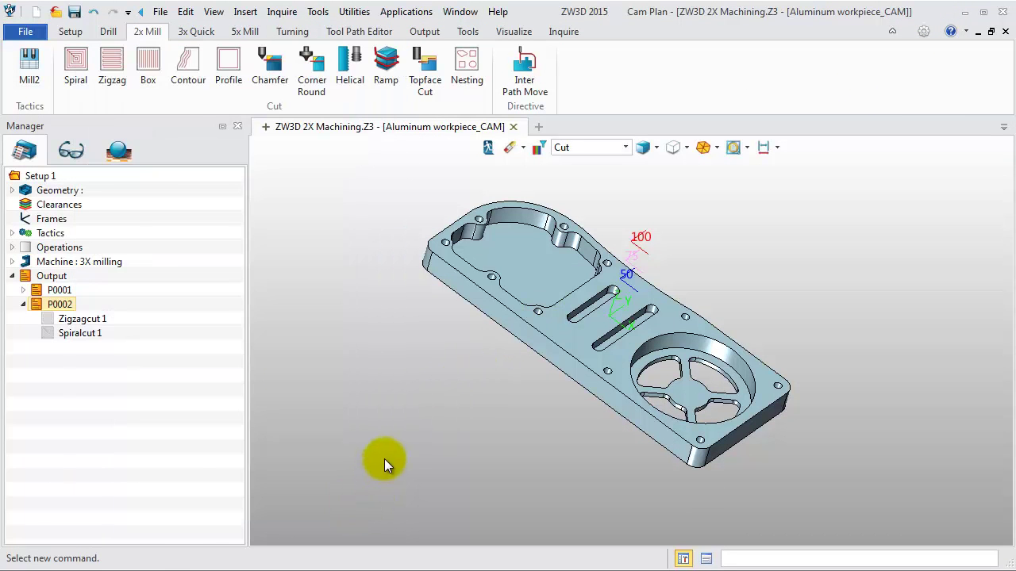